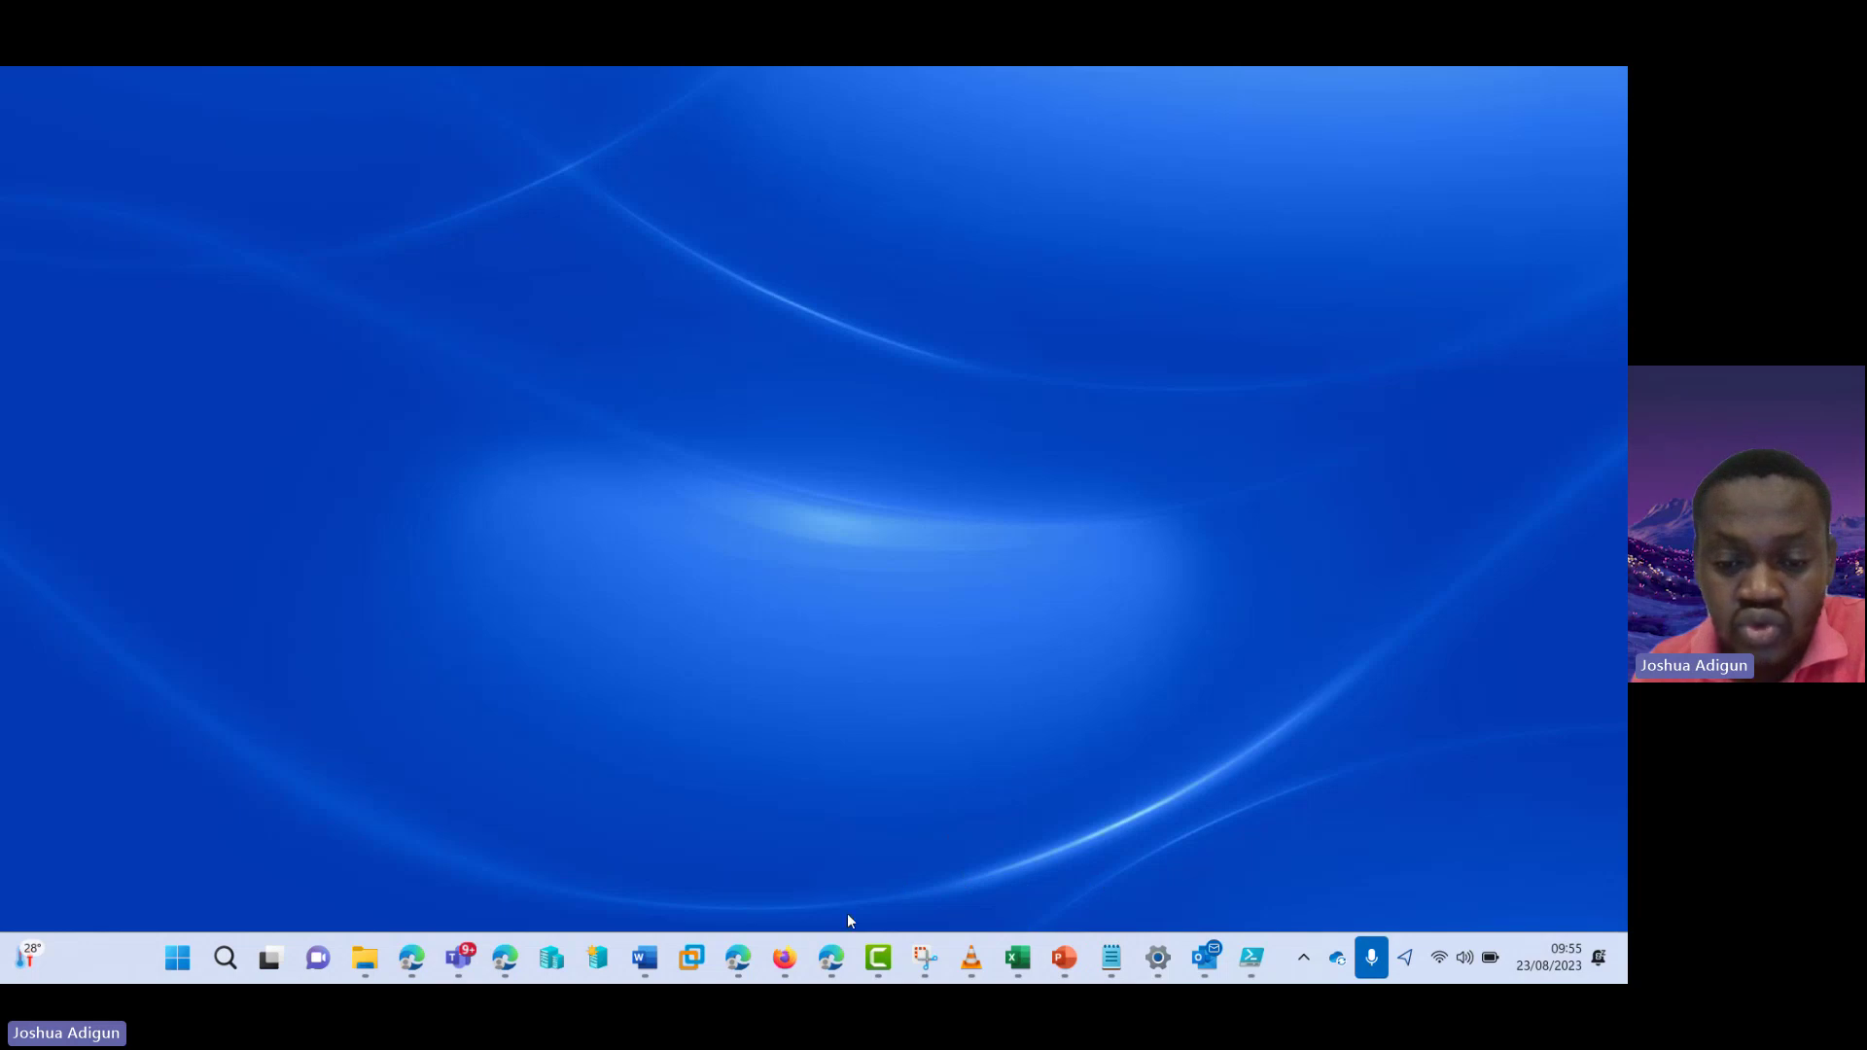
- Close the Bing results tab to return to the Shared mailboxes list showing Support, Test and Test2
left_click(833, 963)
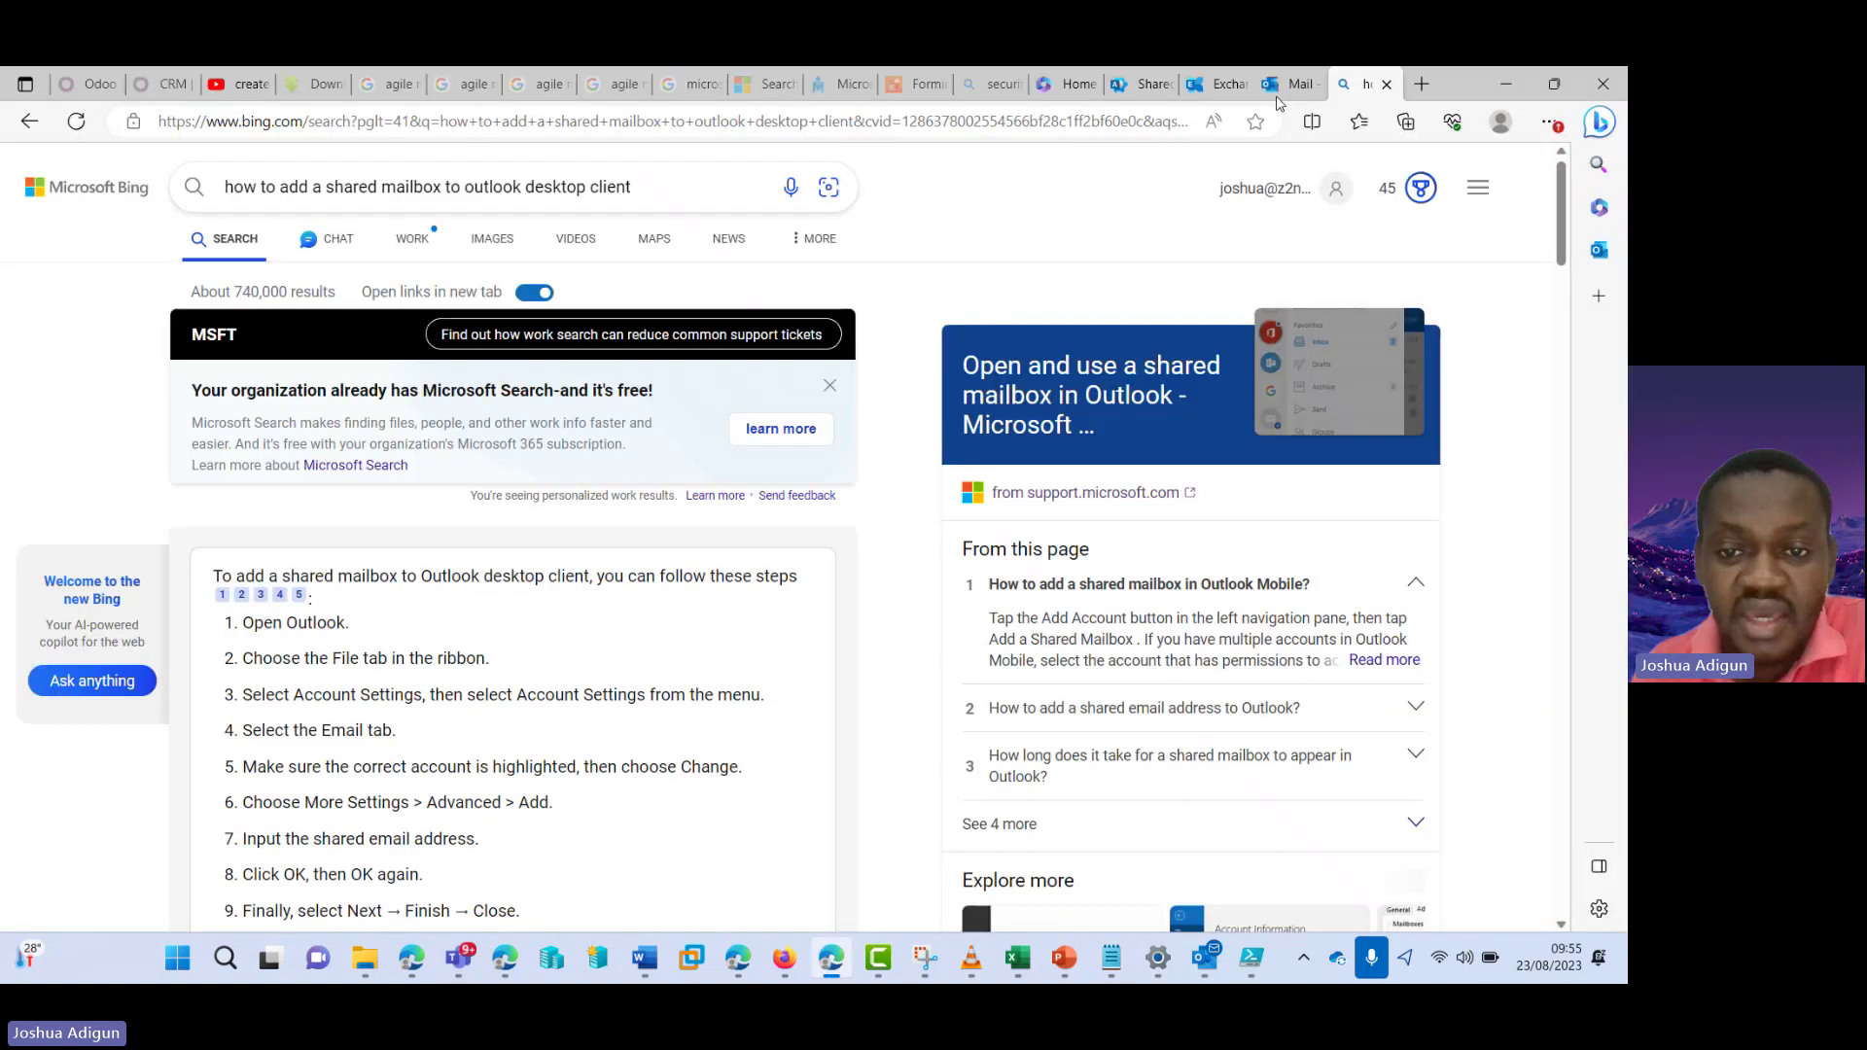
left_click(1388, 85)
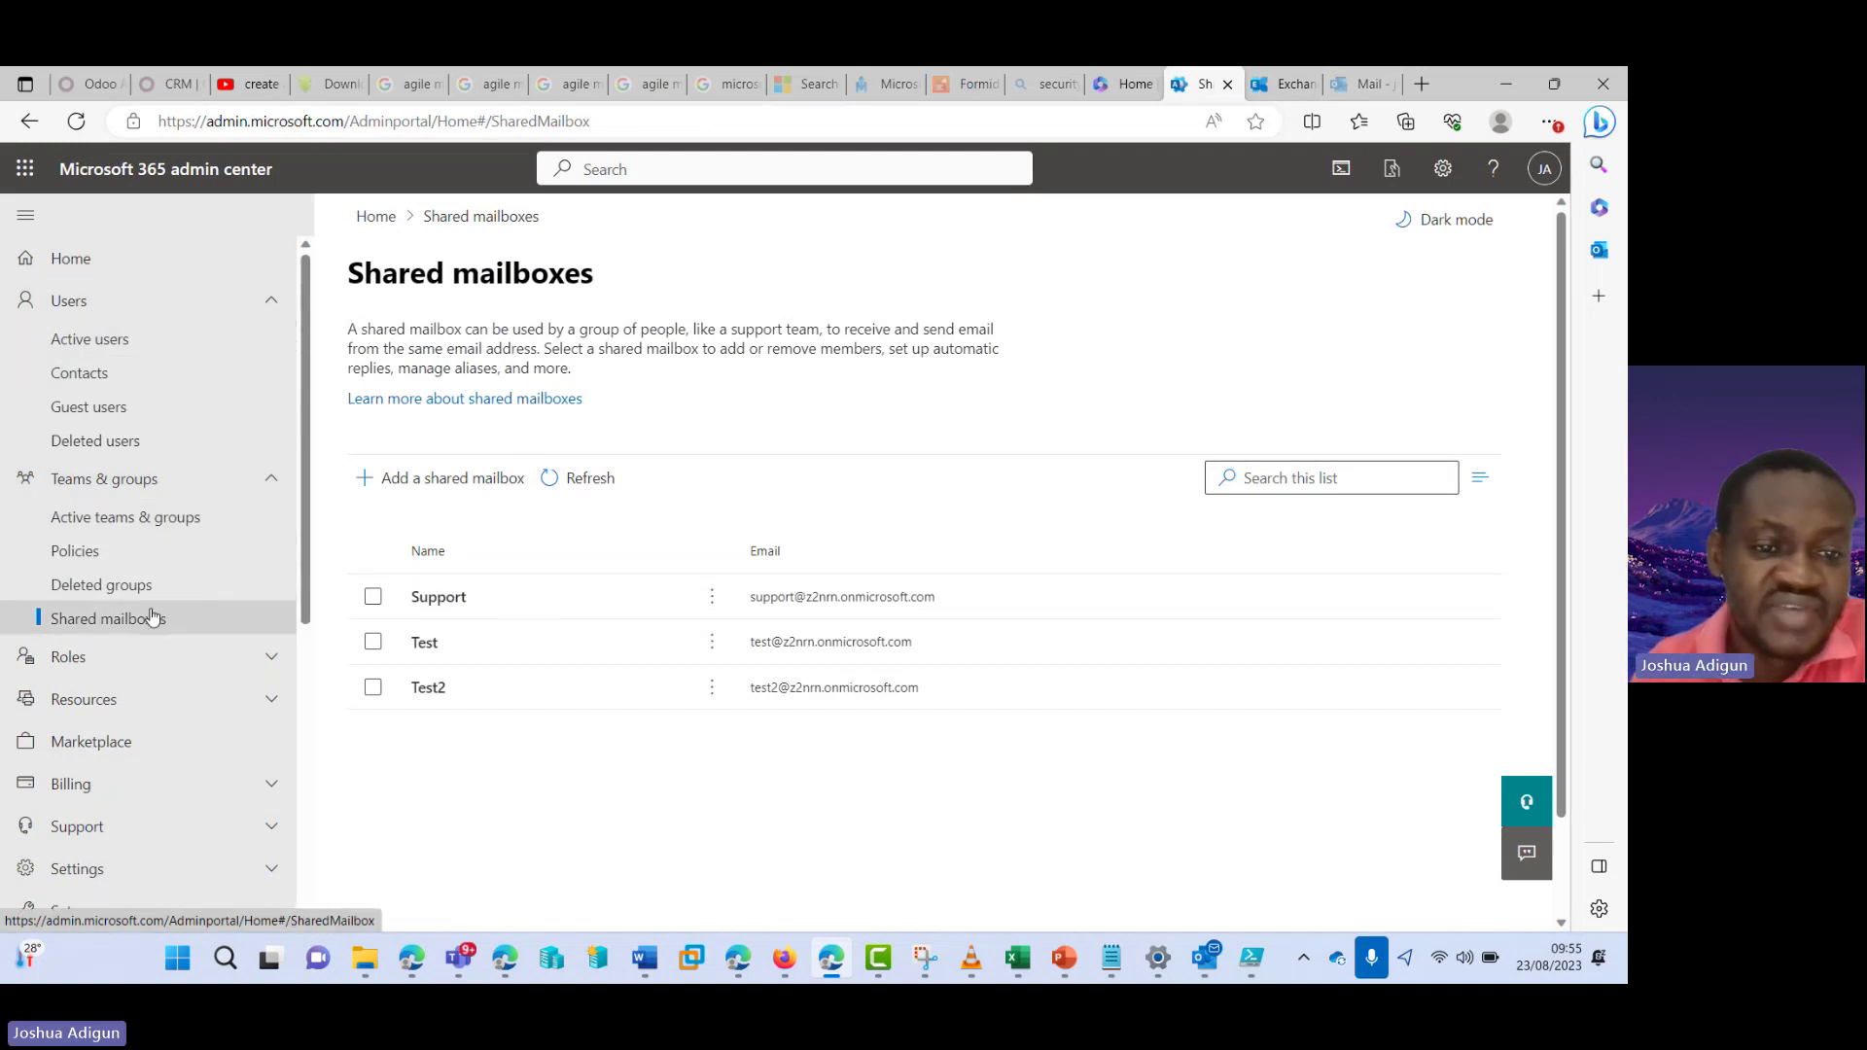
- Open the Test shared mailbox's read and manage permissions
left_click(425, 646)
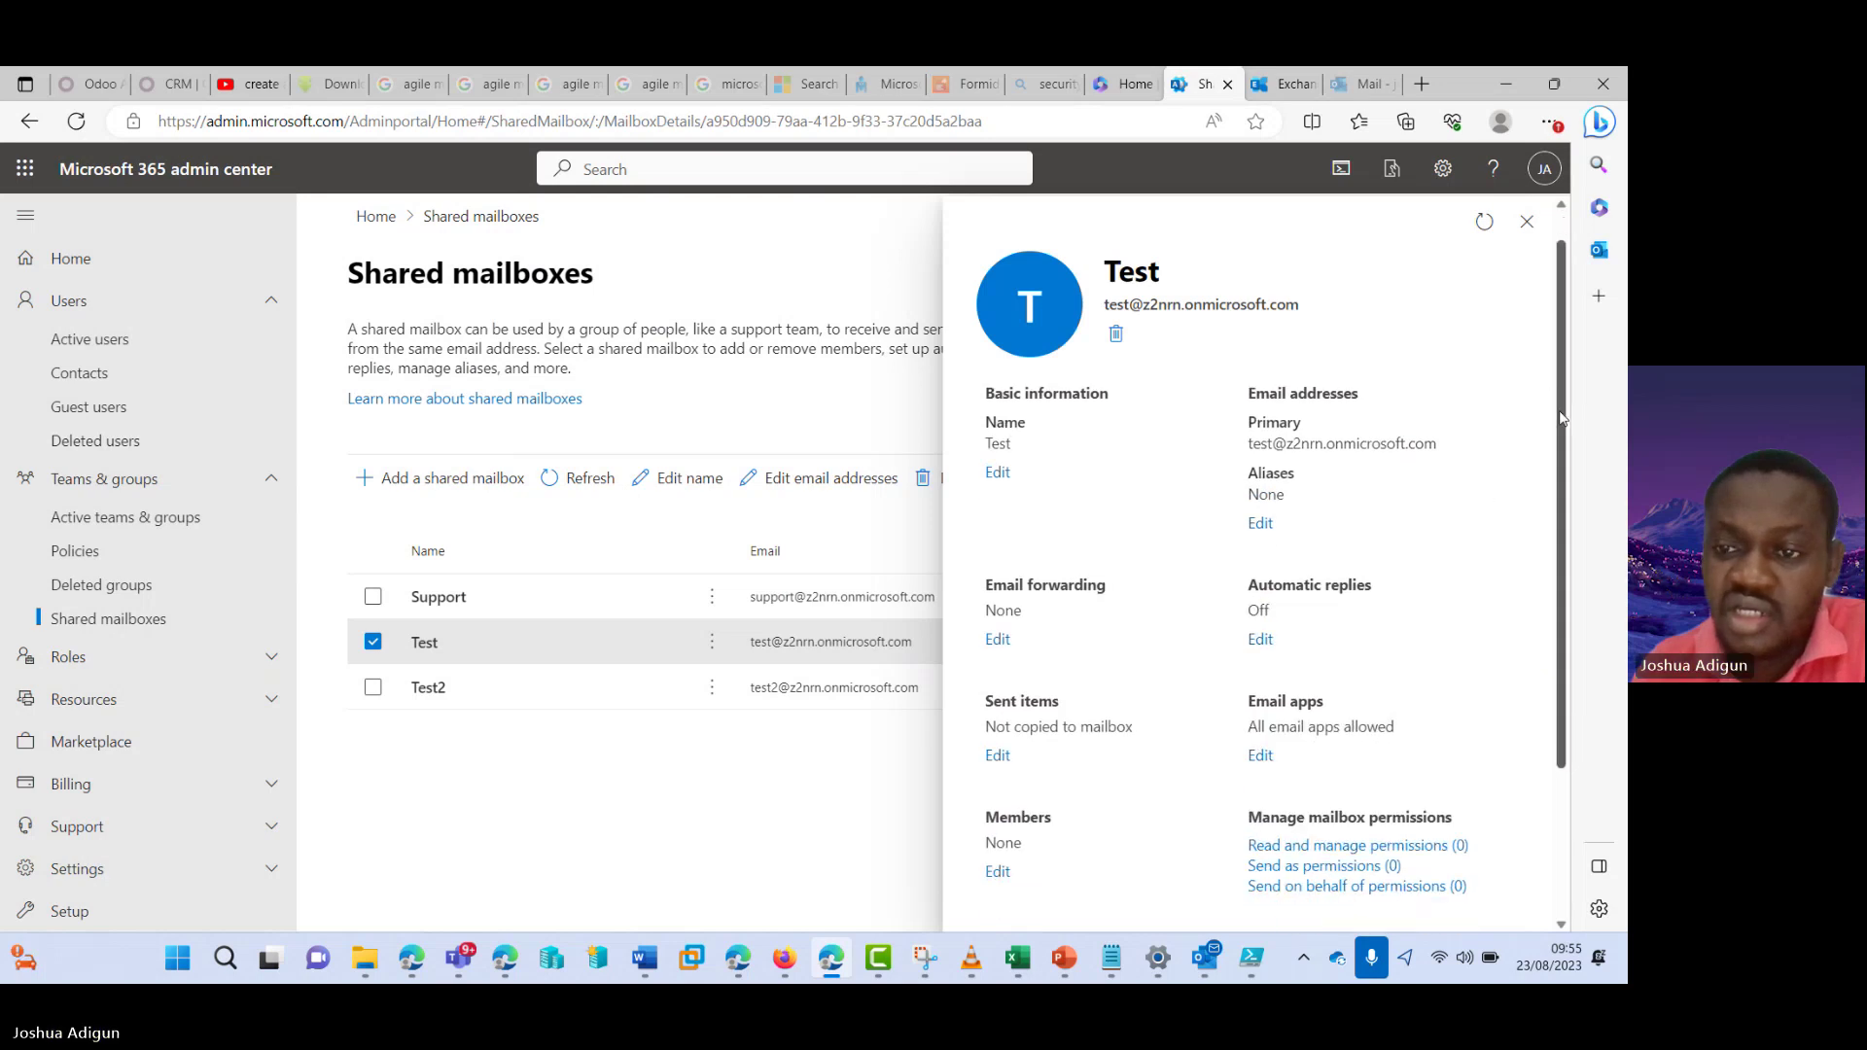
scroll(1485, 496, "down", 3)
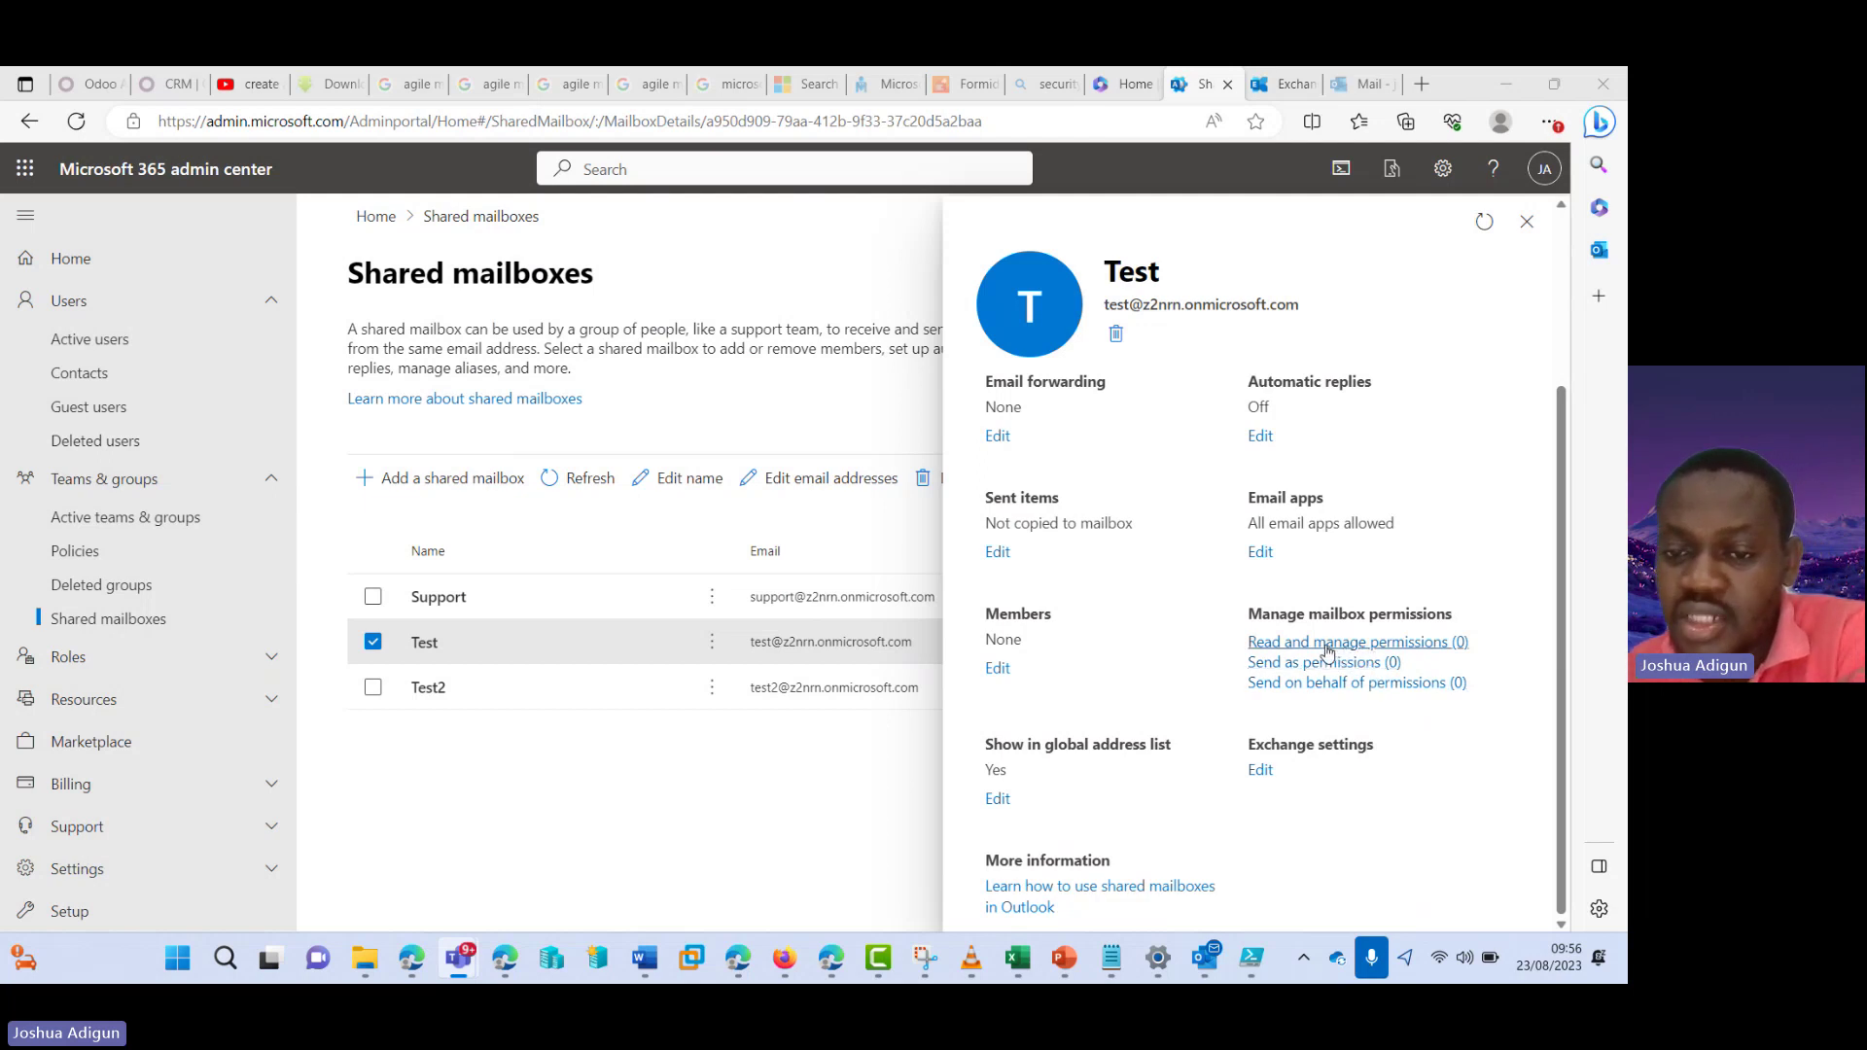
left_click(1328, 646)
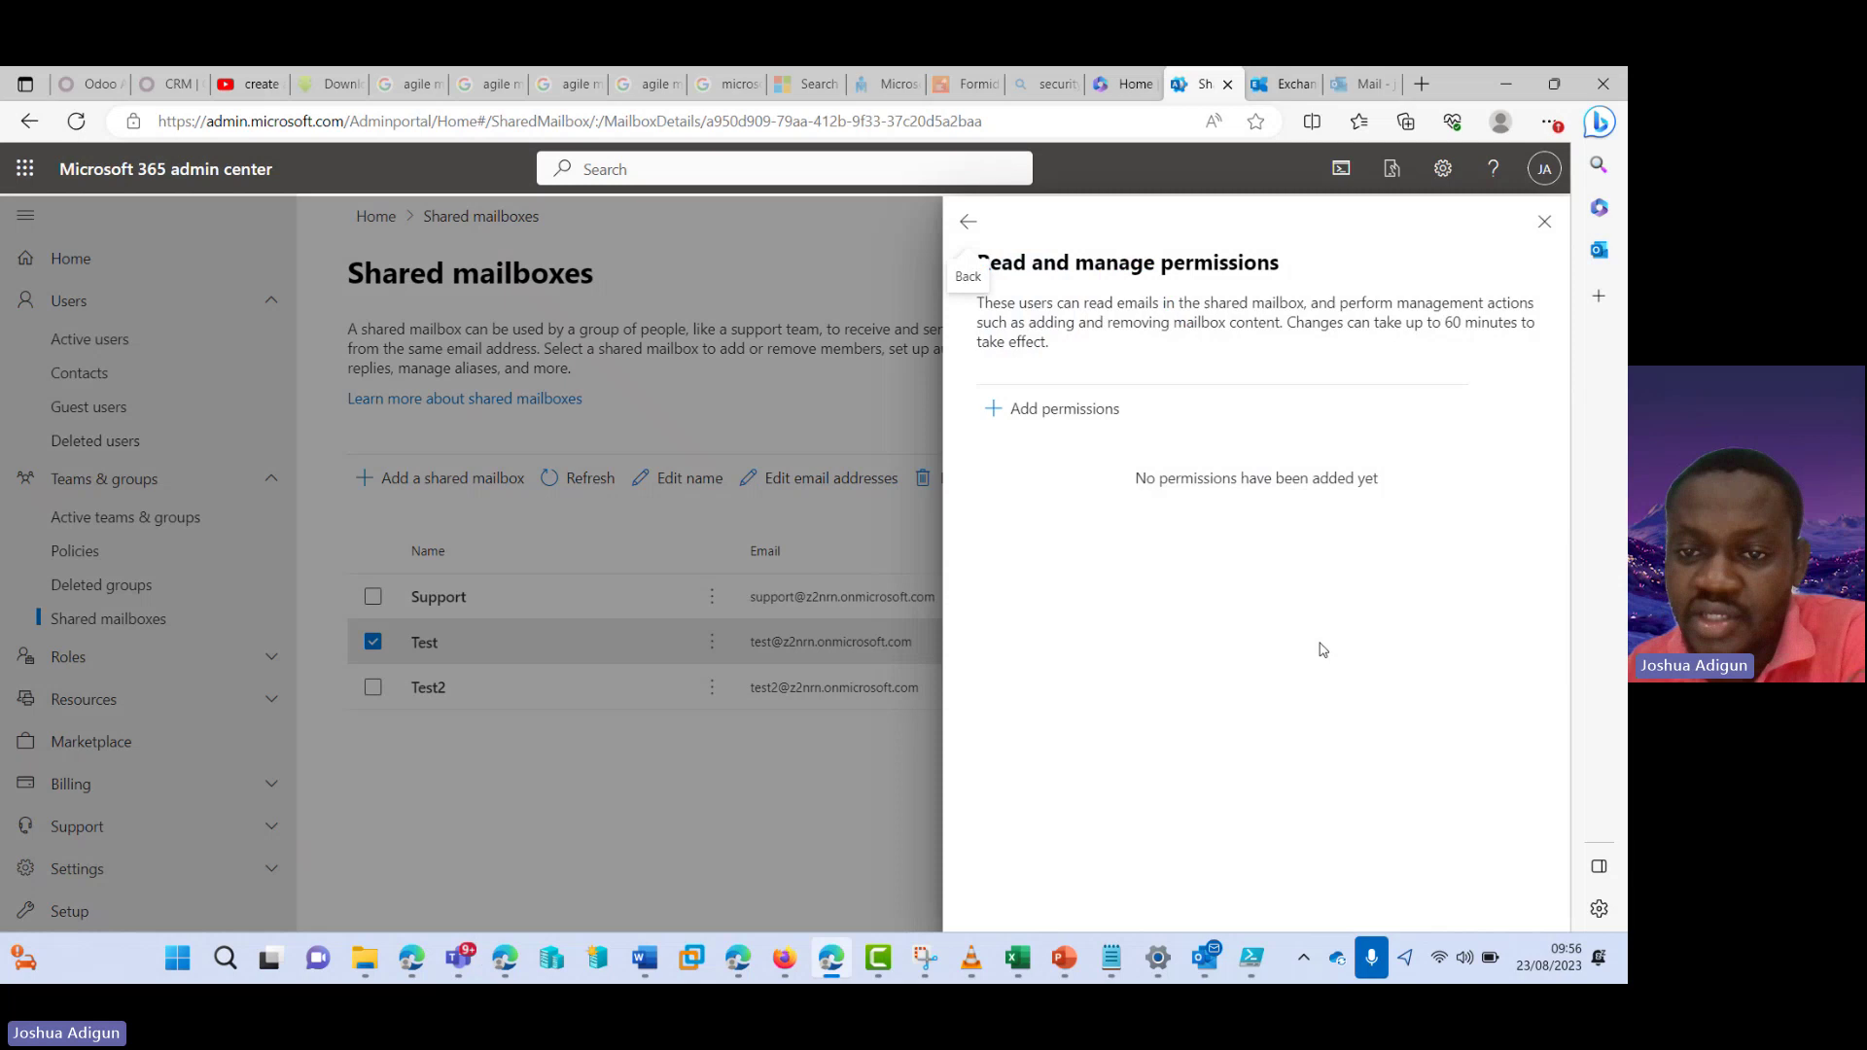
- Search for the user, add them with read and manage permission on Test, and close the panel
left_click(1092, 416)
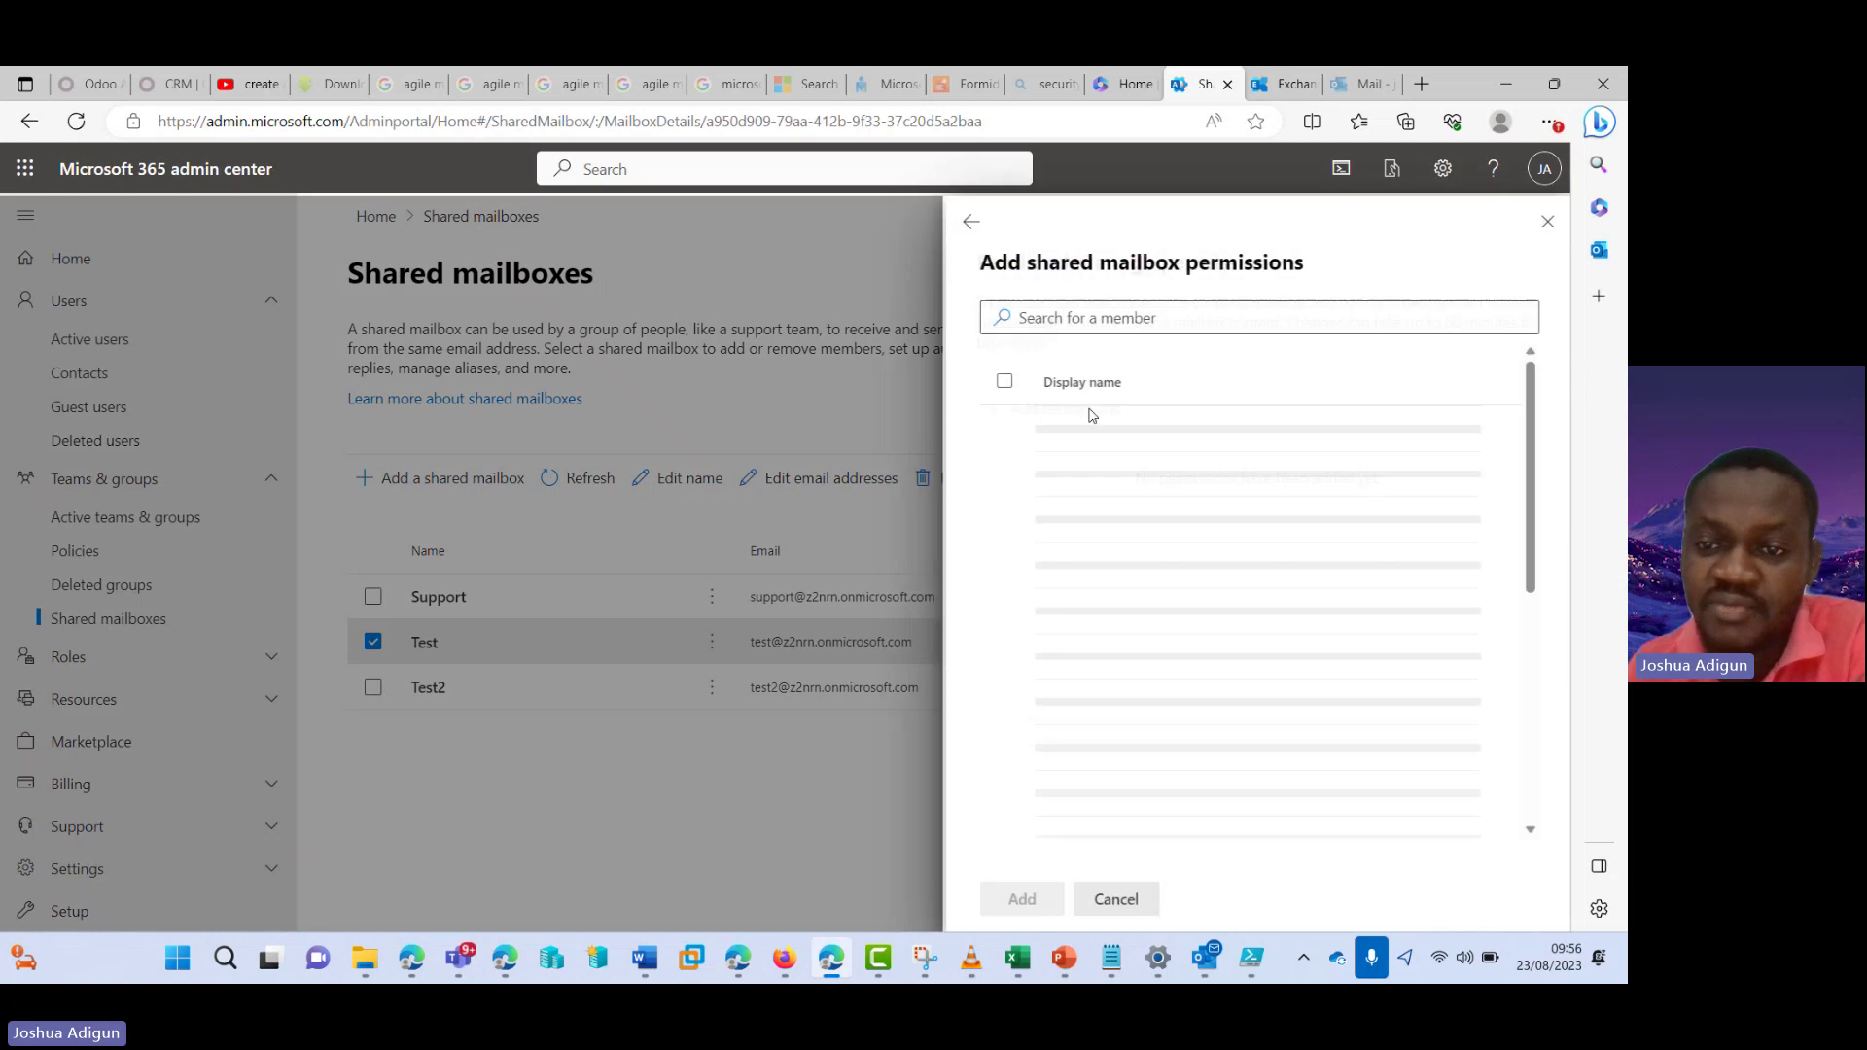
left_click(1143, 317)
type("josh")
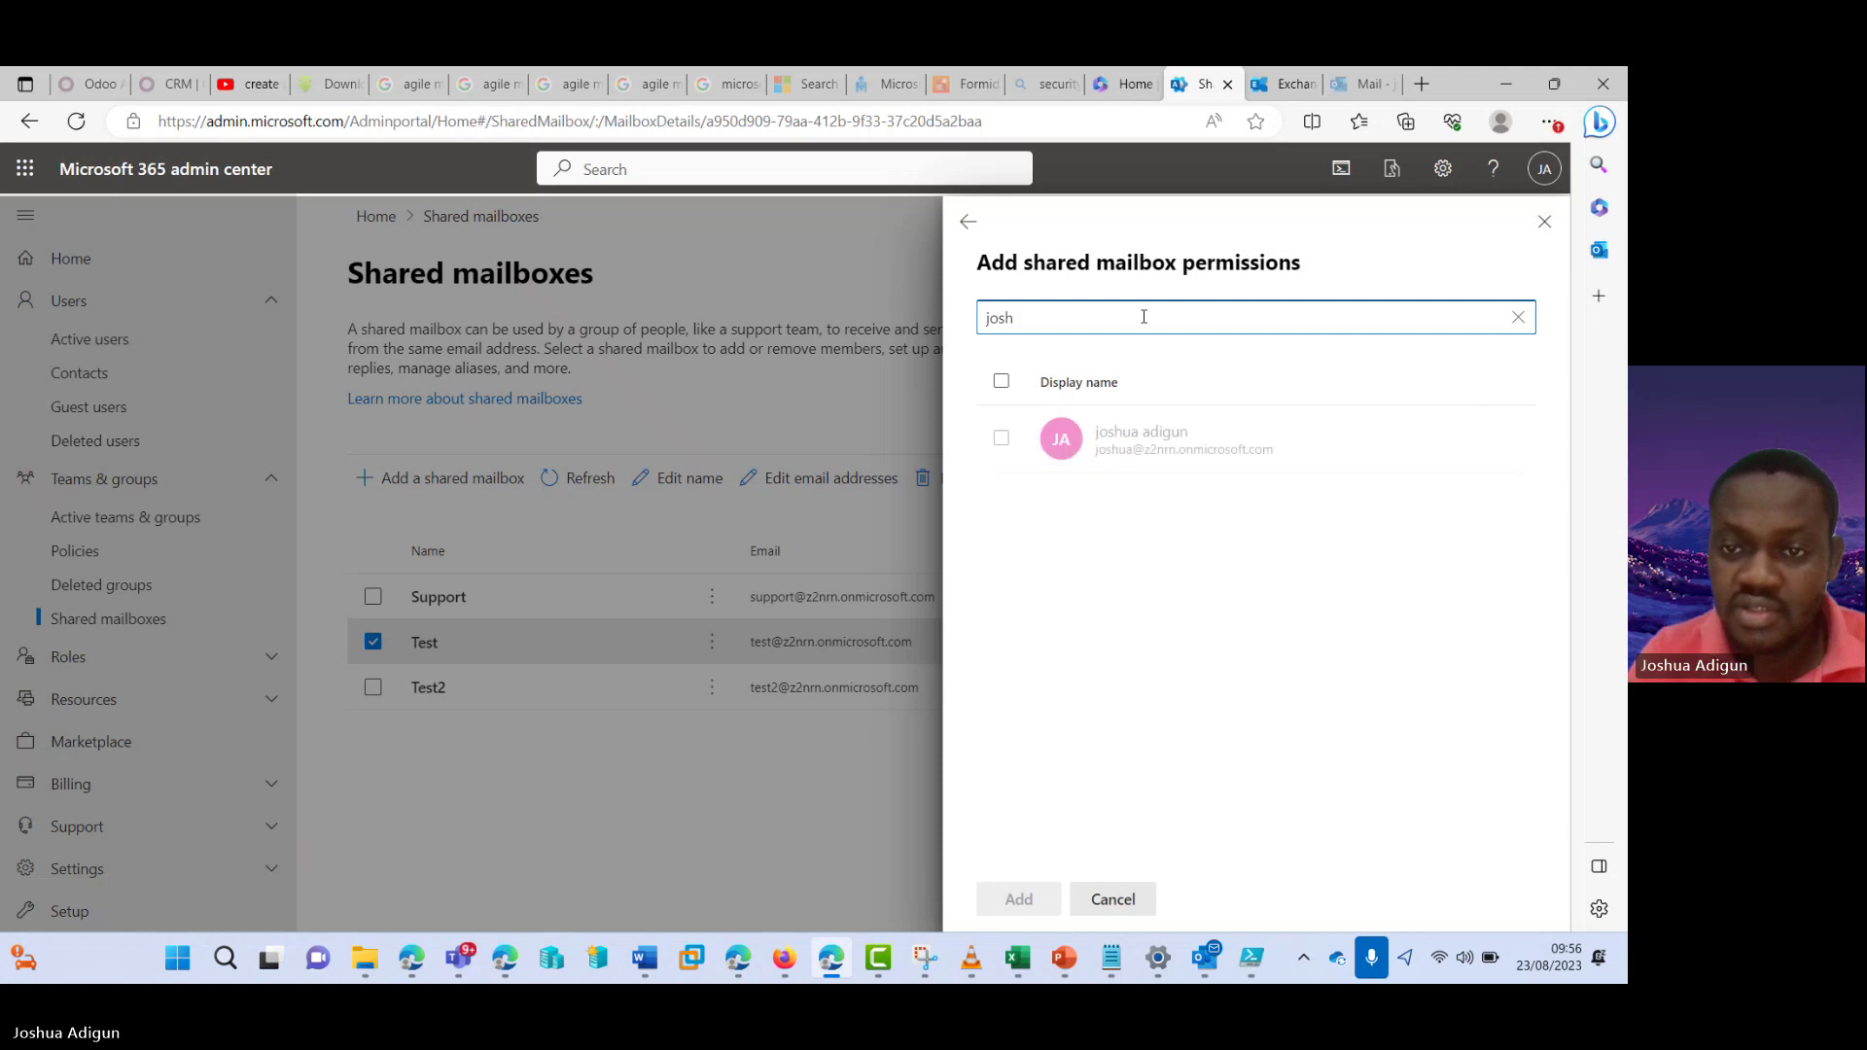
left_click(1003, 438)
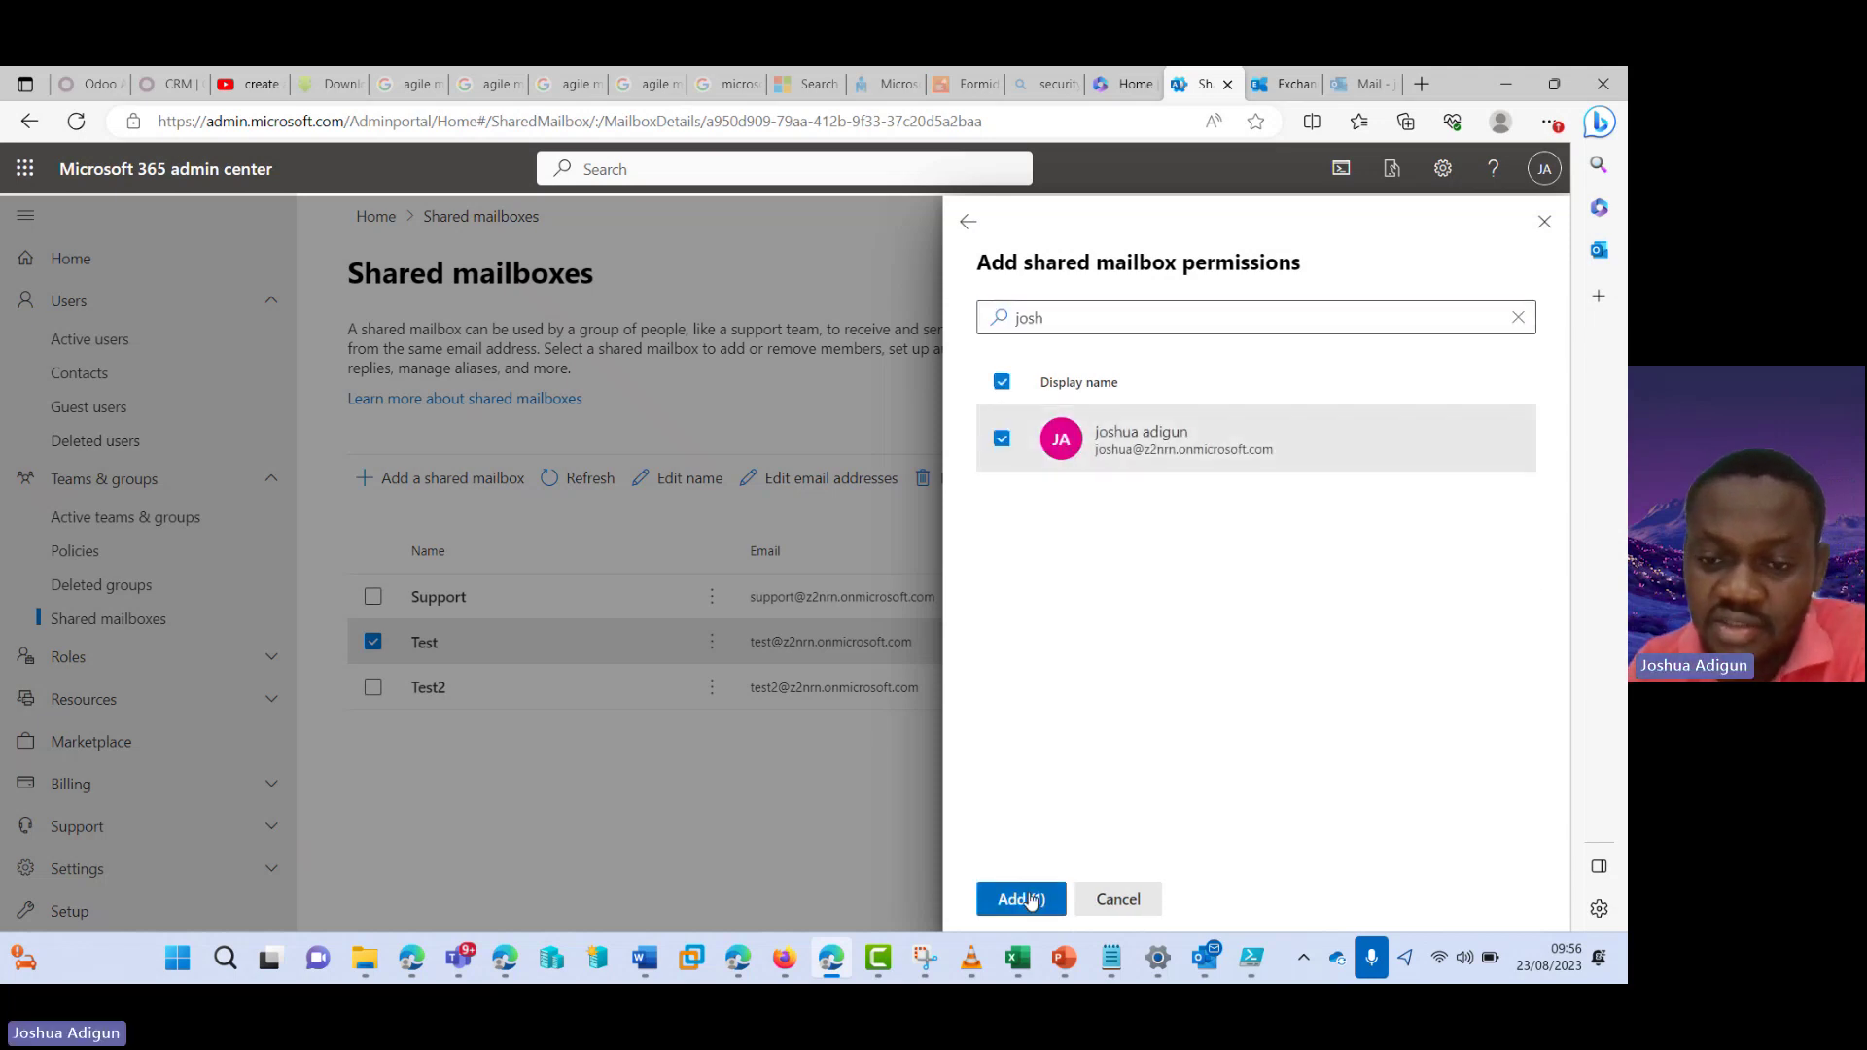
left_click(1031, 897)
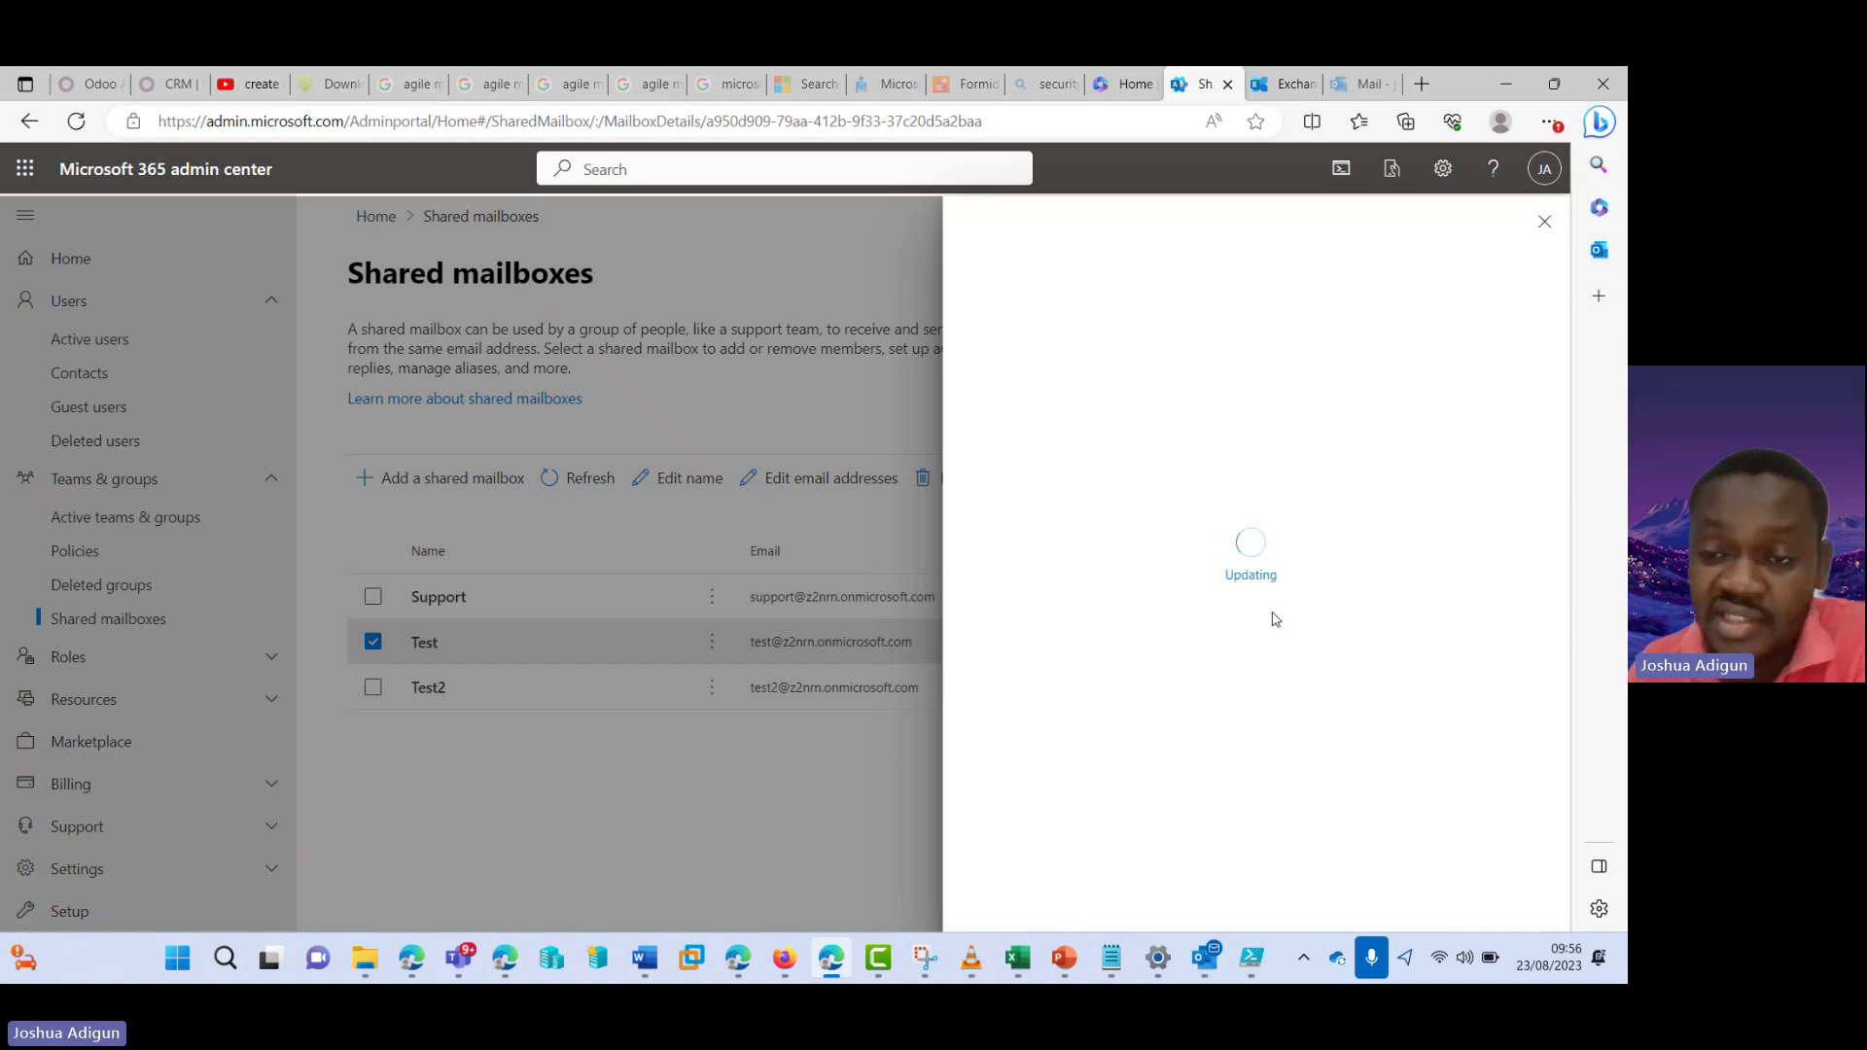
left_click(1542, 223)
- In Exchange admin center, open Test2's delegation and edit its Read and manage (Full Access) members
left_click(1293, 86)
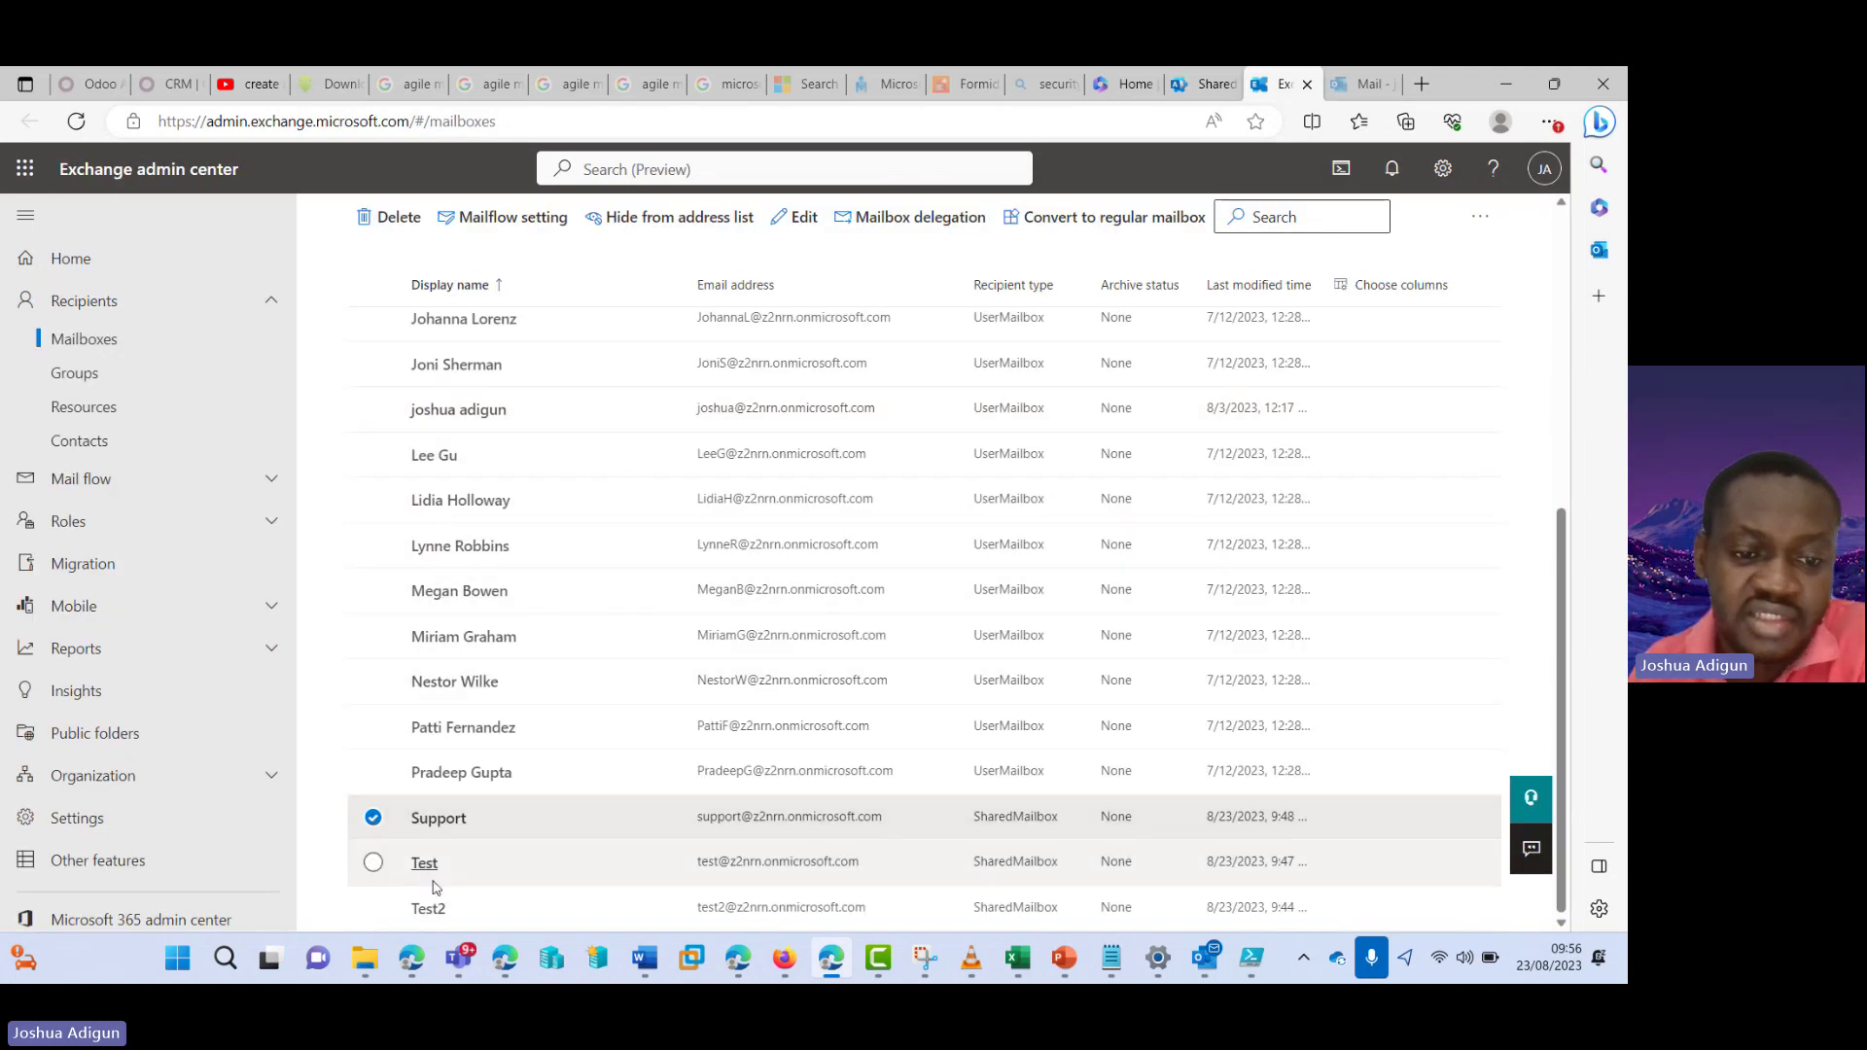
left_click(429, 910)
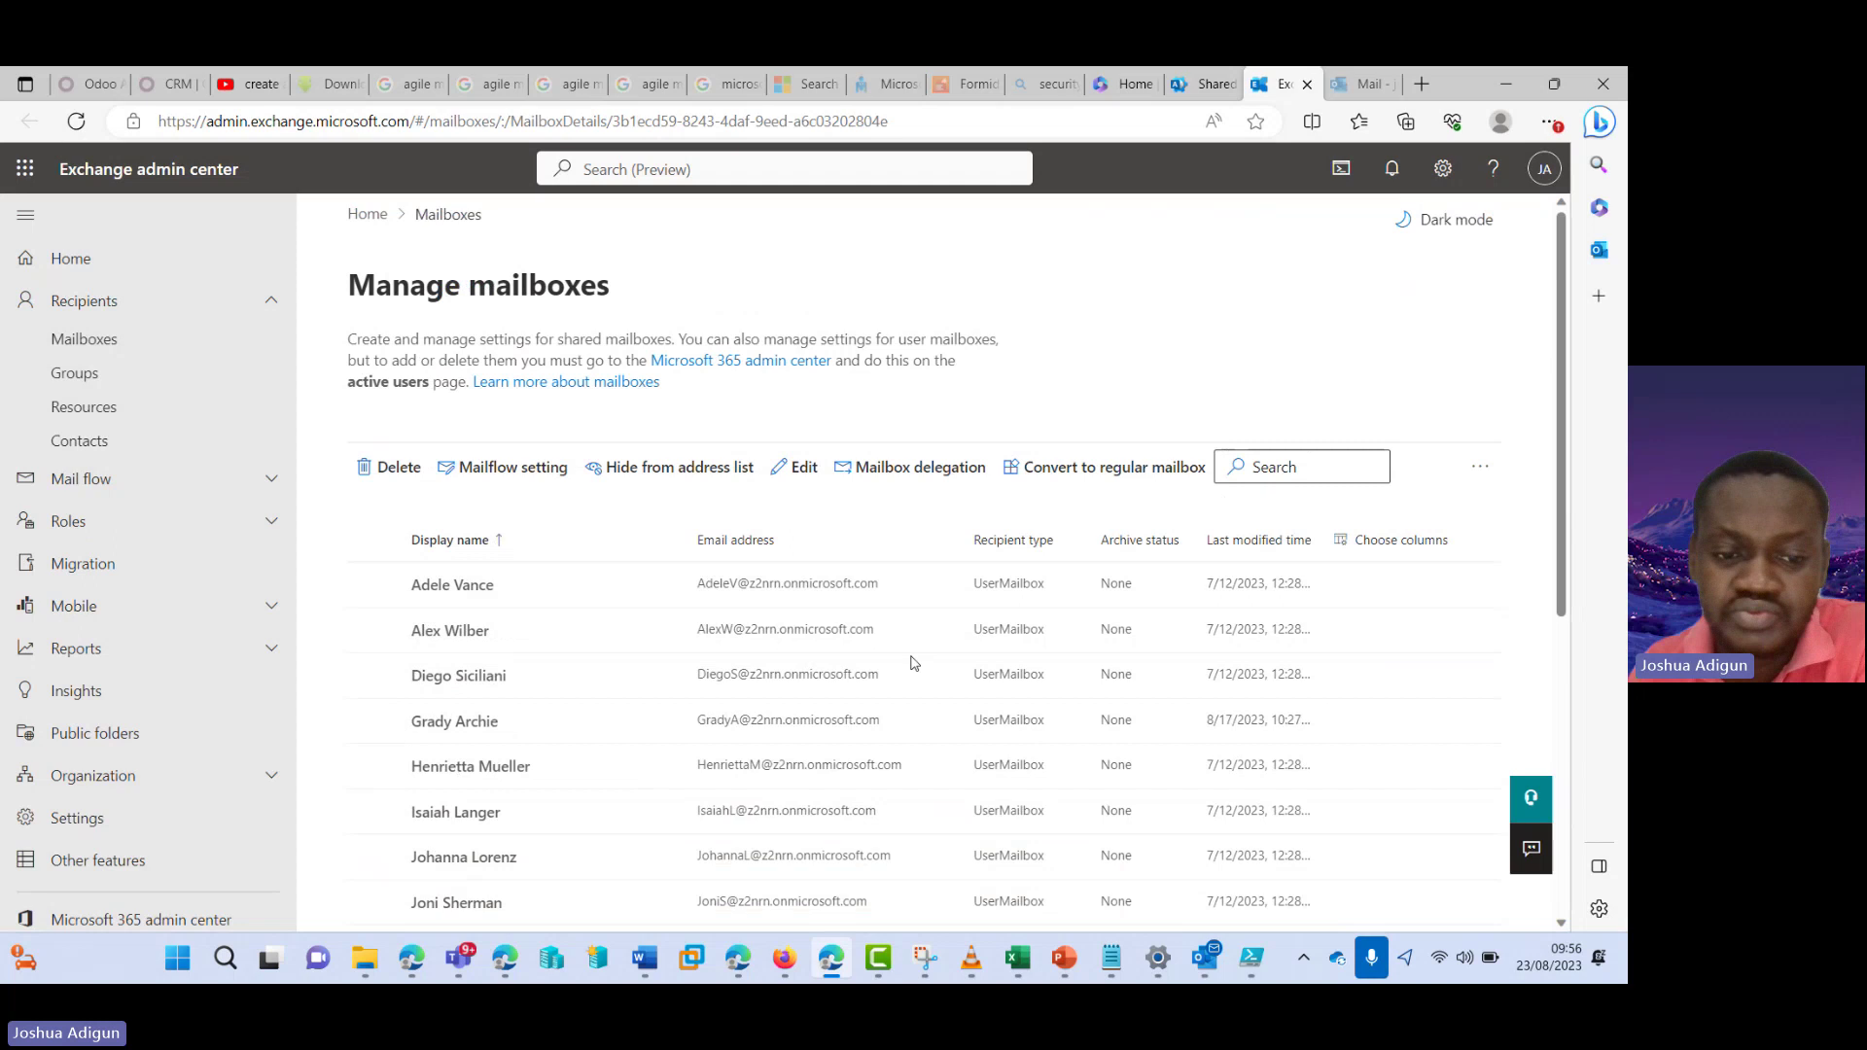
left_click(1230, 403)
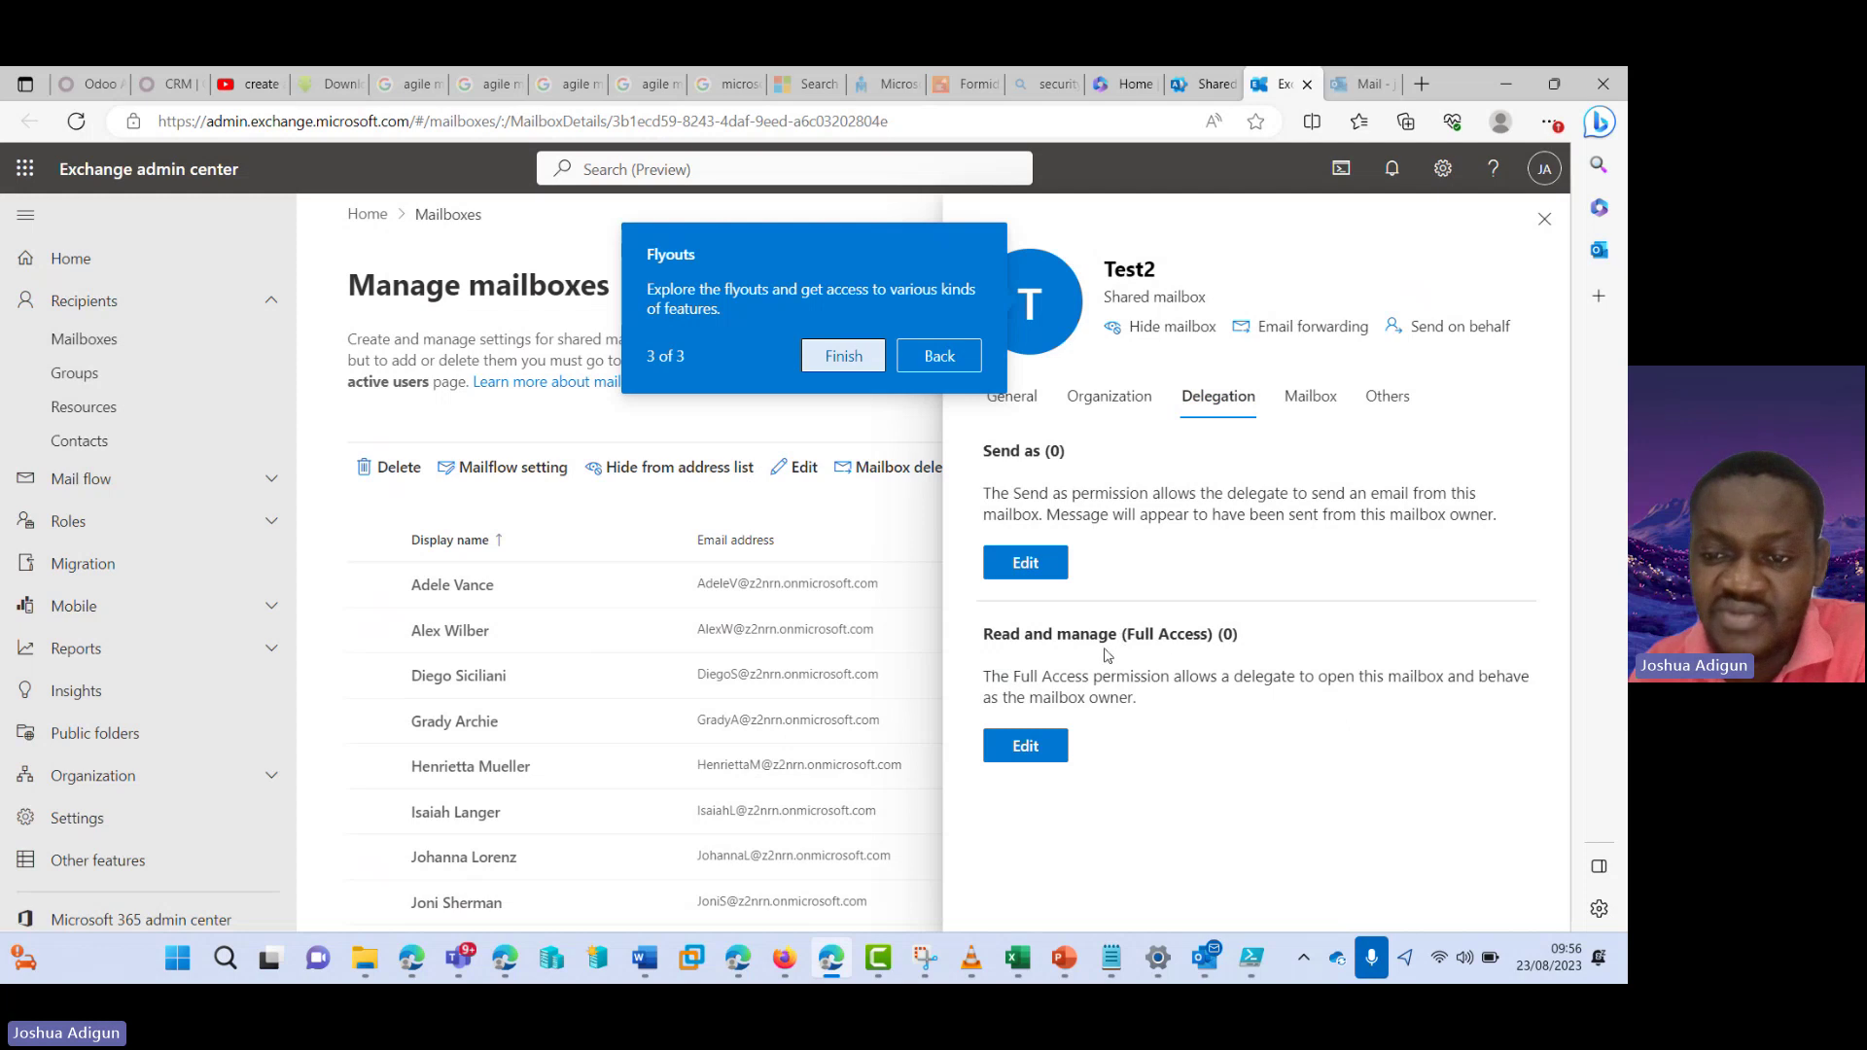
left_click(1037, 751)
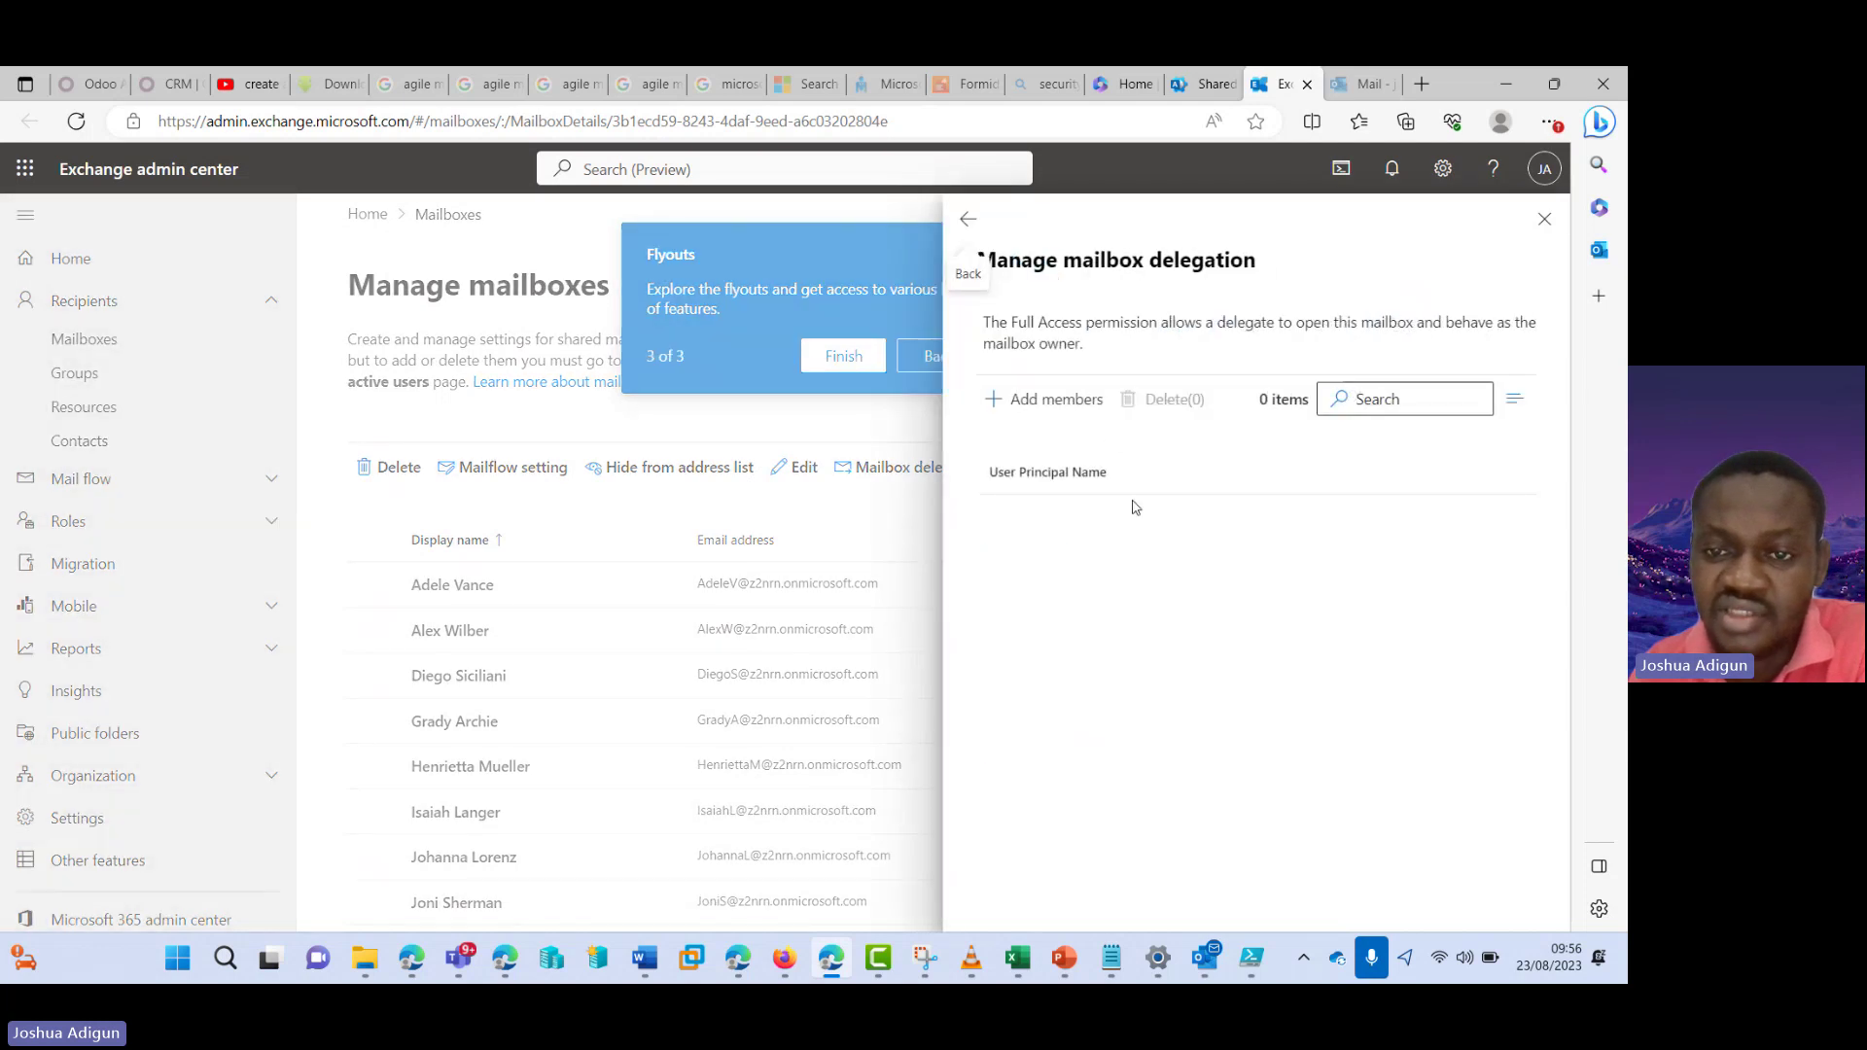
- Add the searched user as a Full Access delegate on Test2, save, confirm and close the details
left_click(1070, 412)
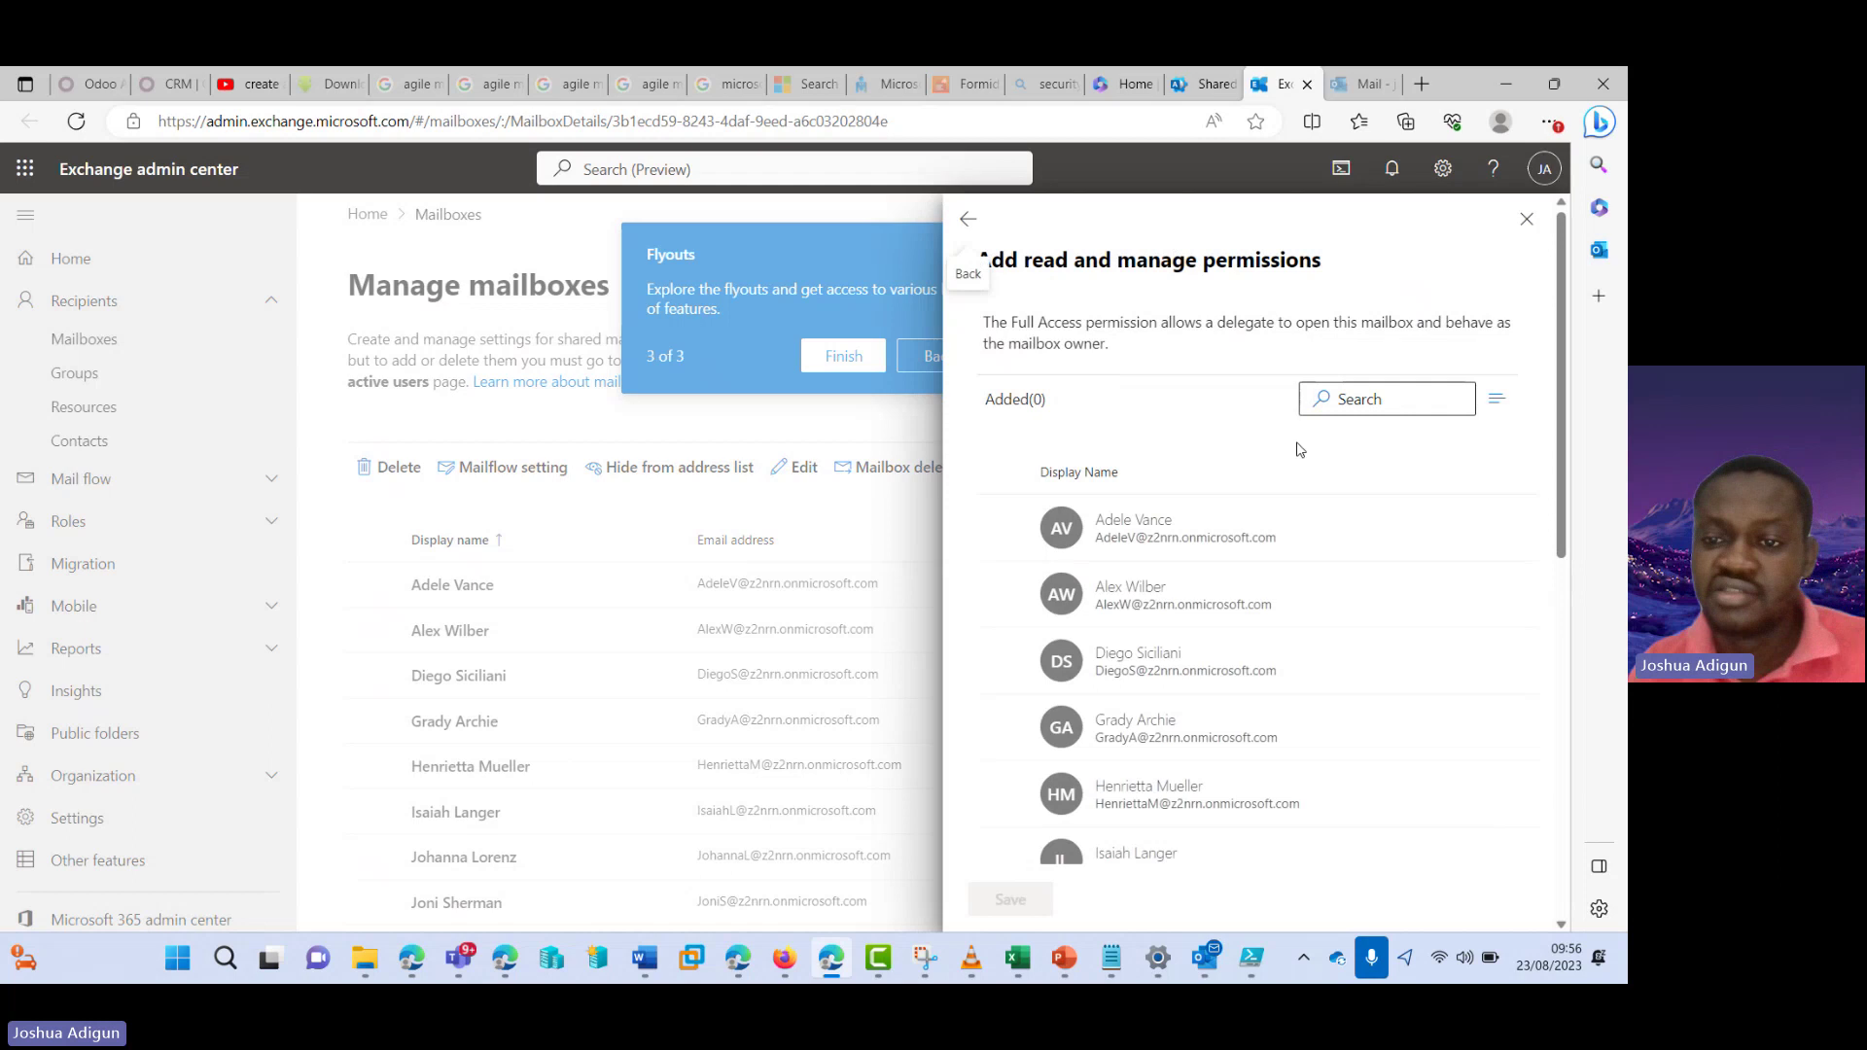
left_click(1351, 399)
type("joshua")
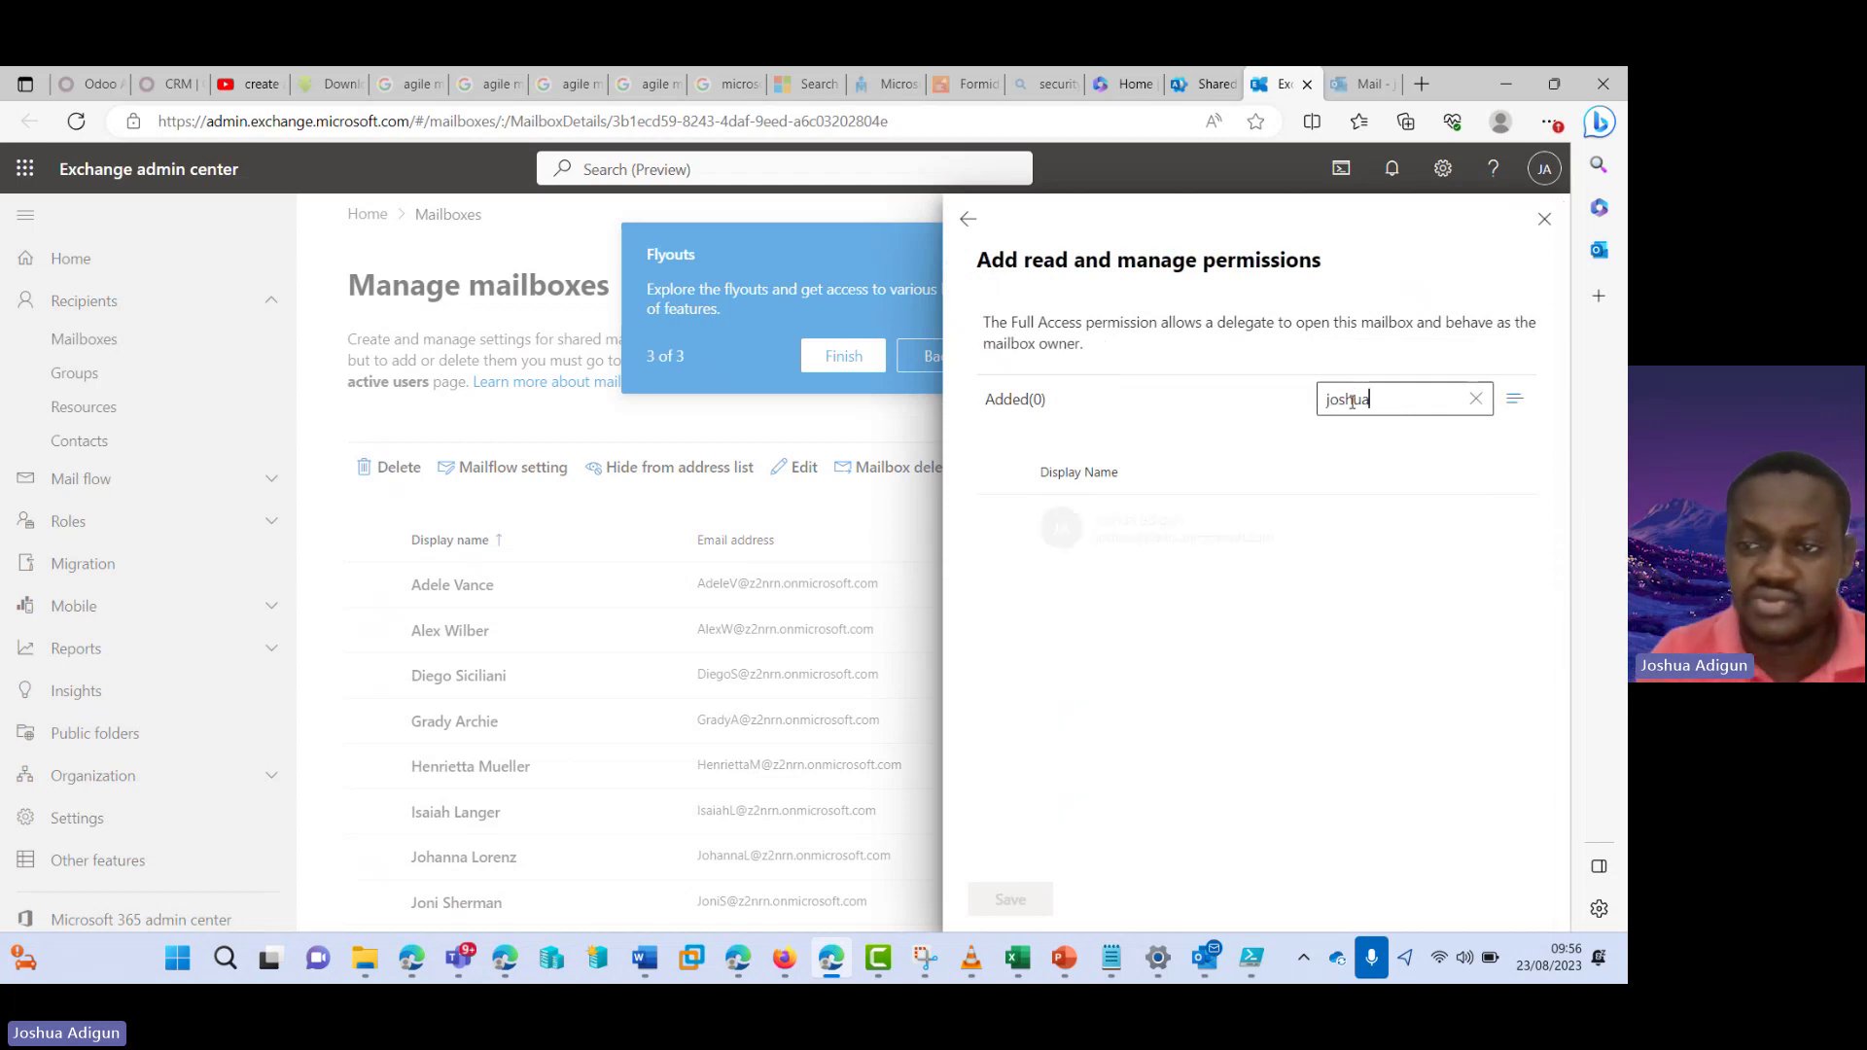
left_click(1112, 534)
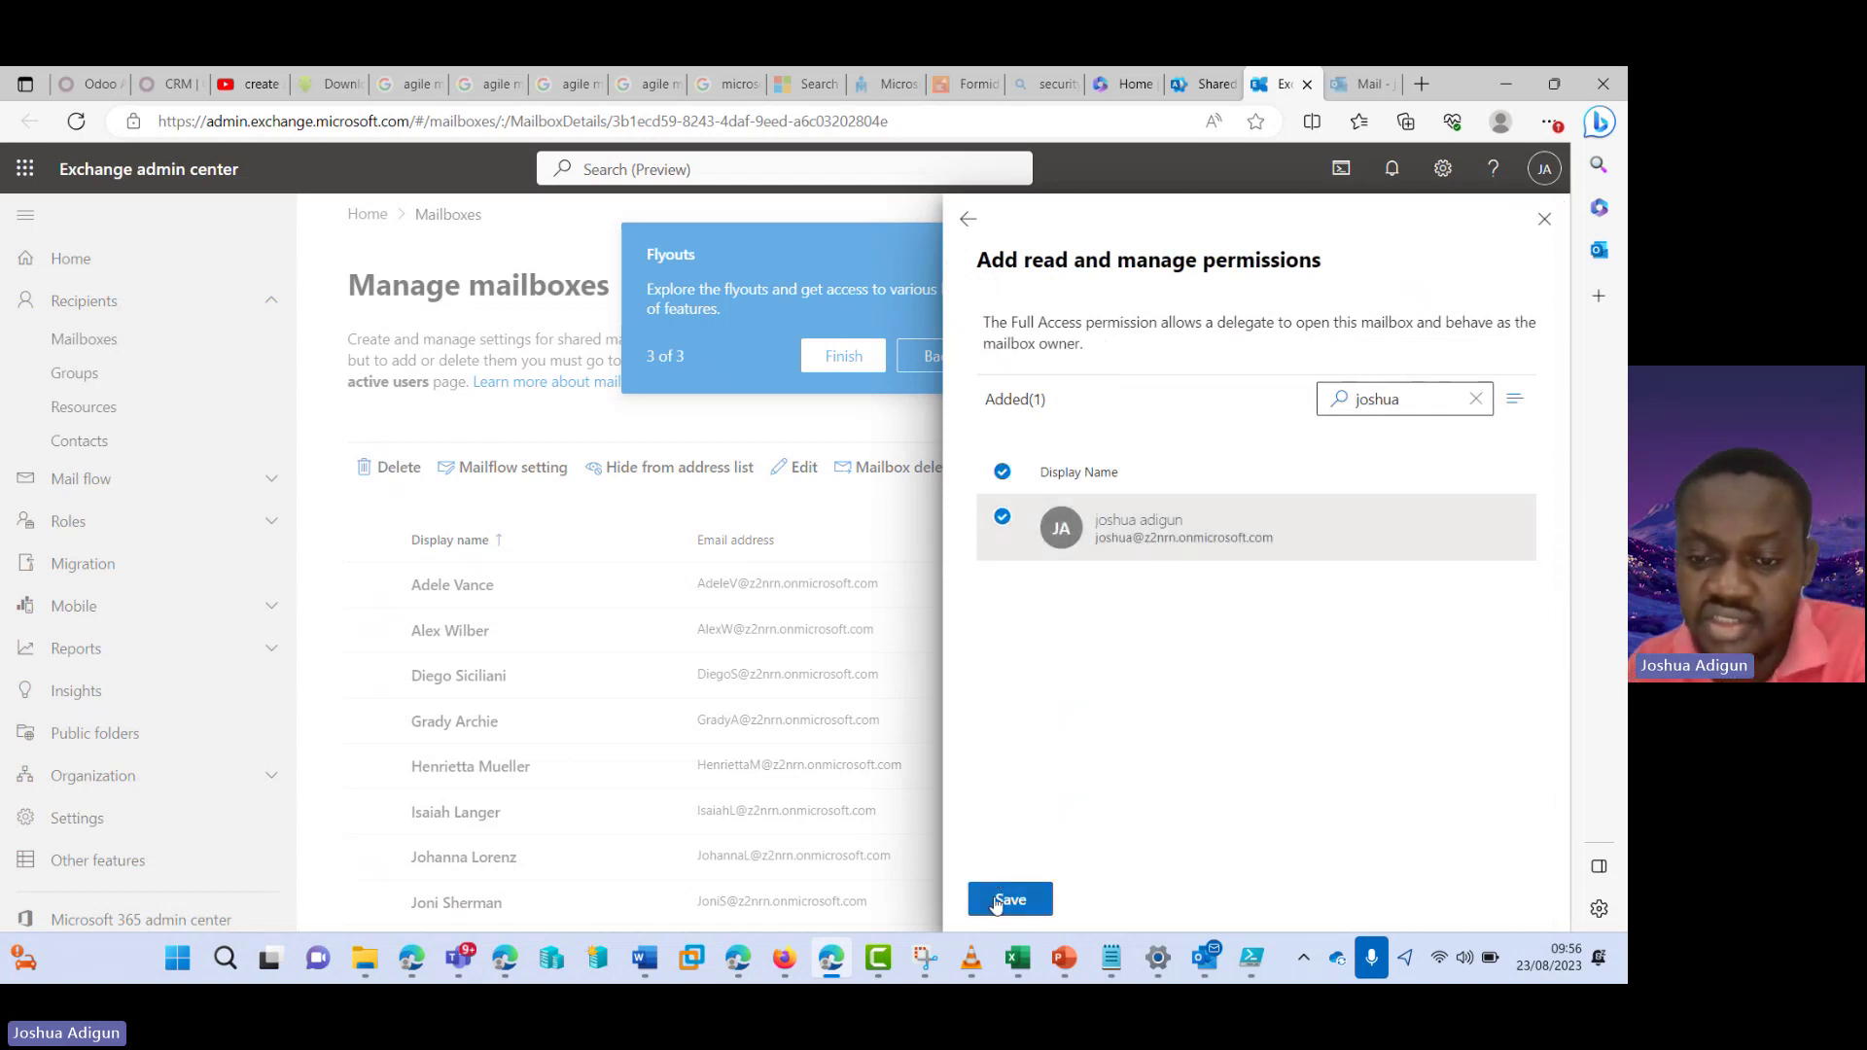
left_click(997, 902)
left_click(997, 903)
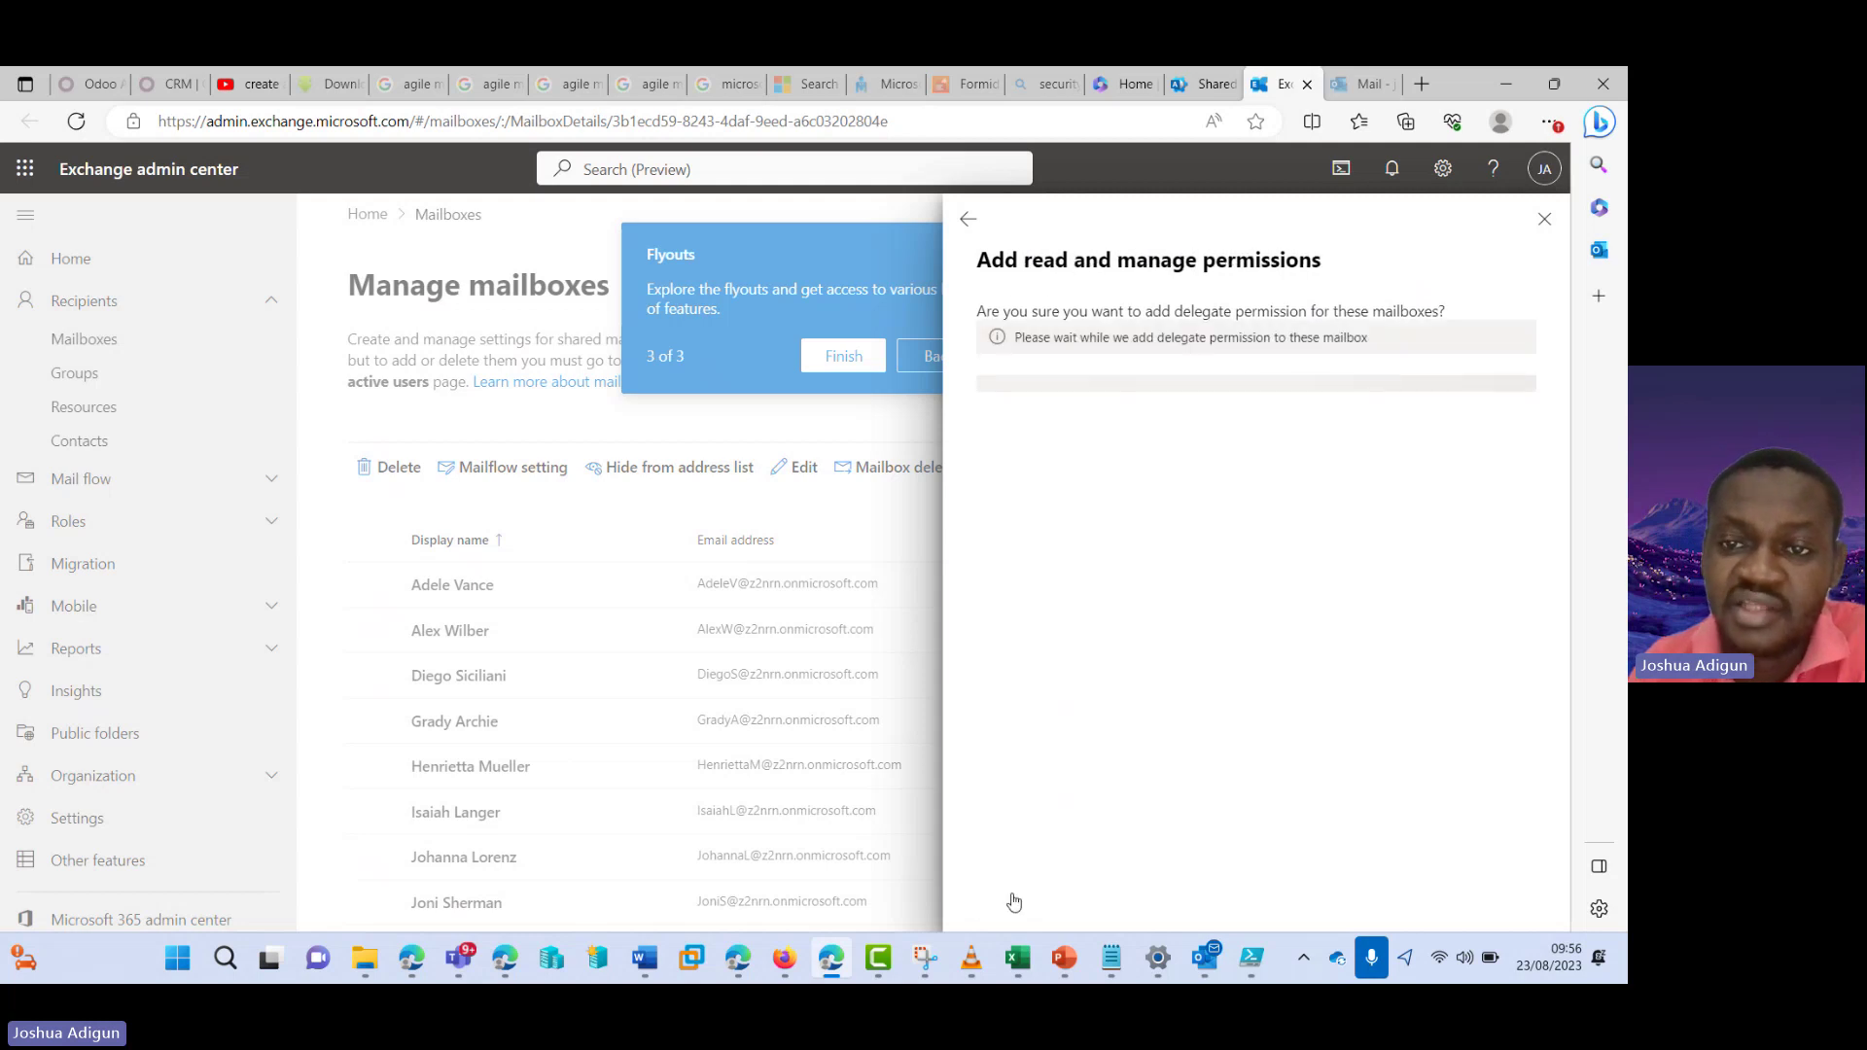
left_click(1544, 219)
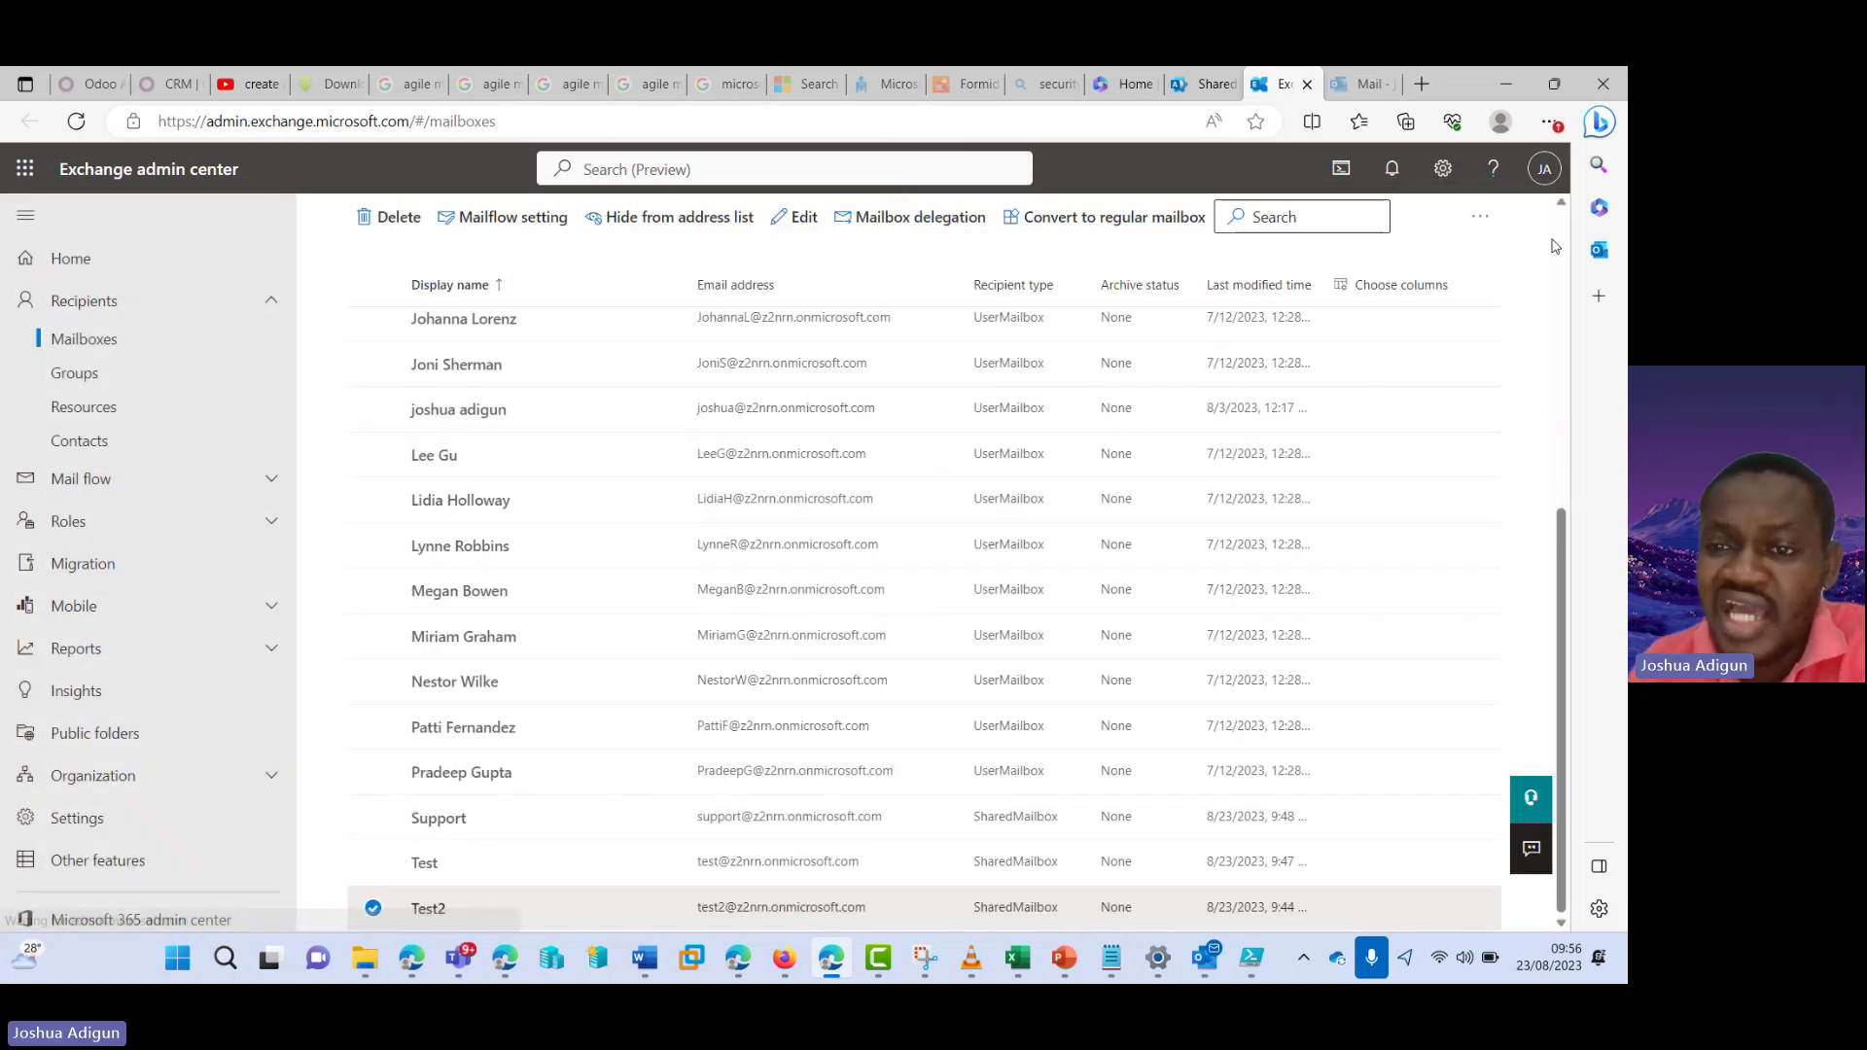
- Run line 38's Add-MailboxPermission command to grant the user automapped FullAccess on Support Department
left_click(1254, 962)
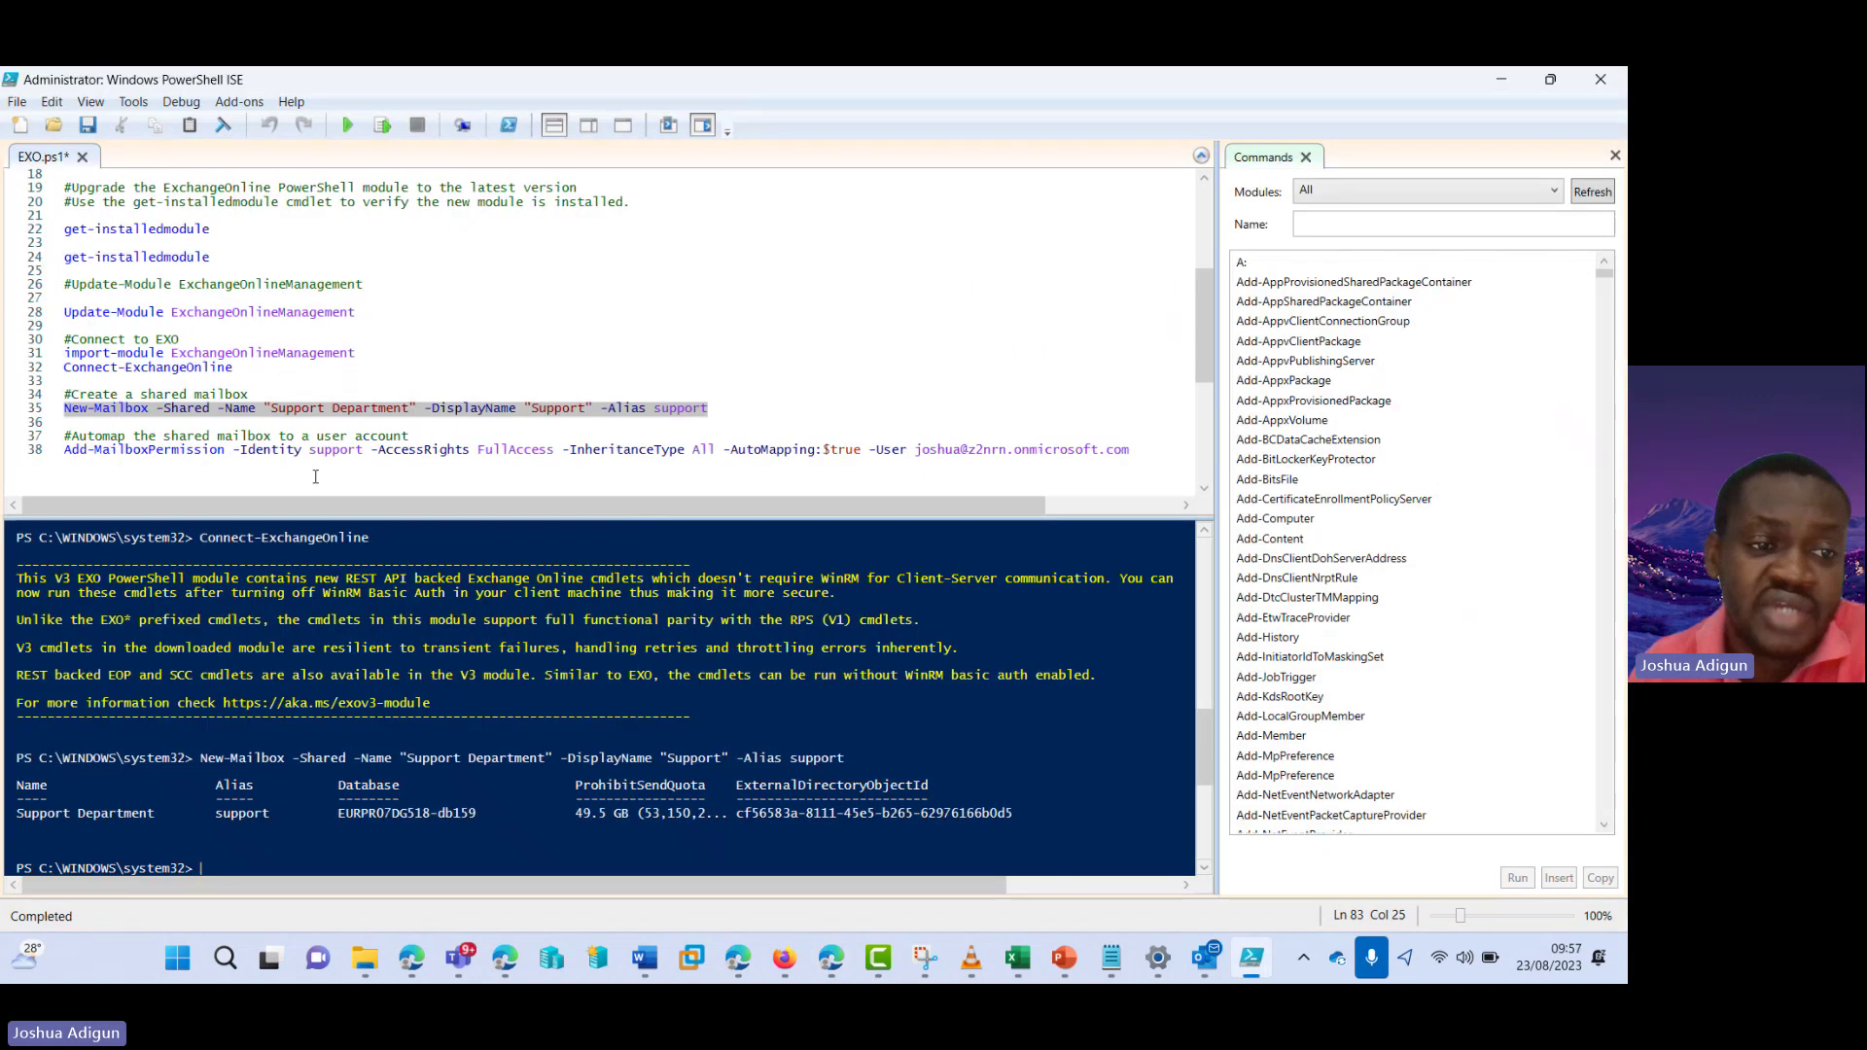
left_click(219, 453)
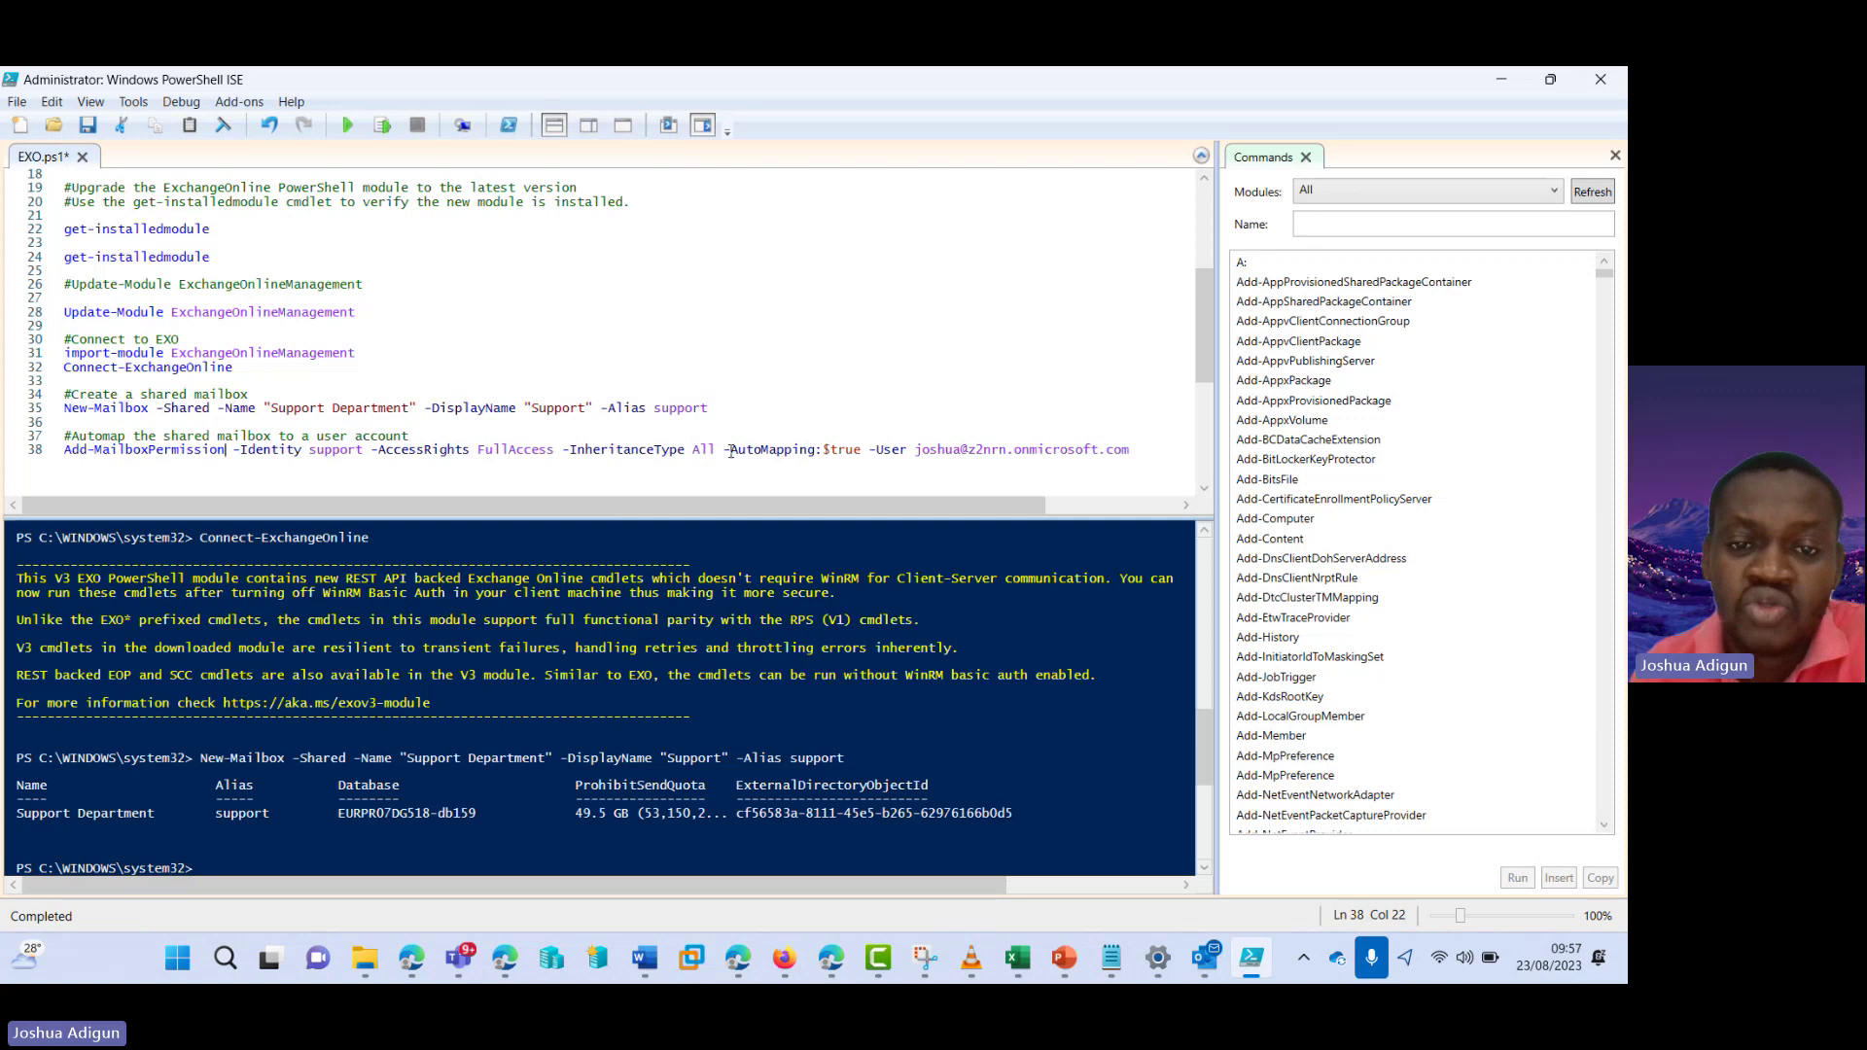
left_click_drag(724, 450, 909, 451)
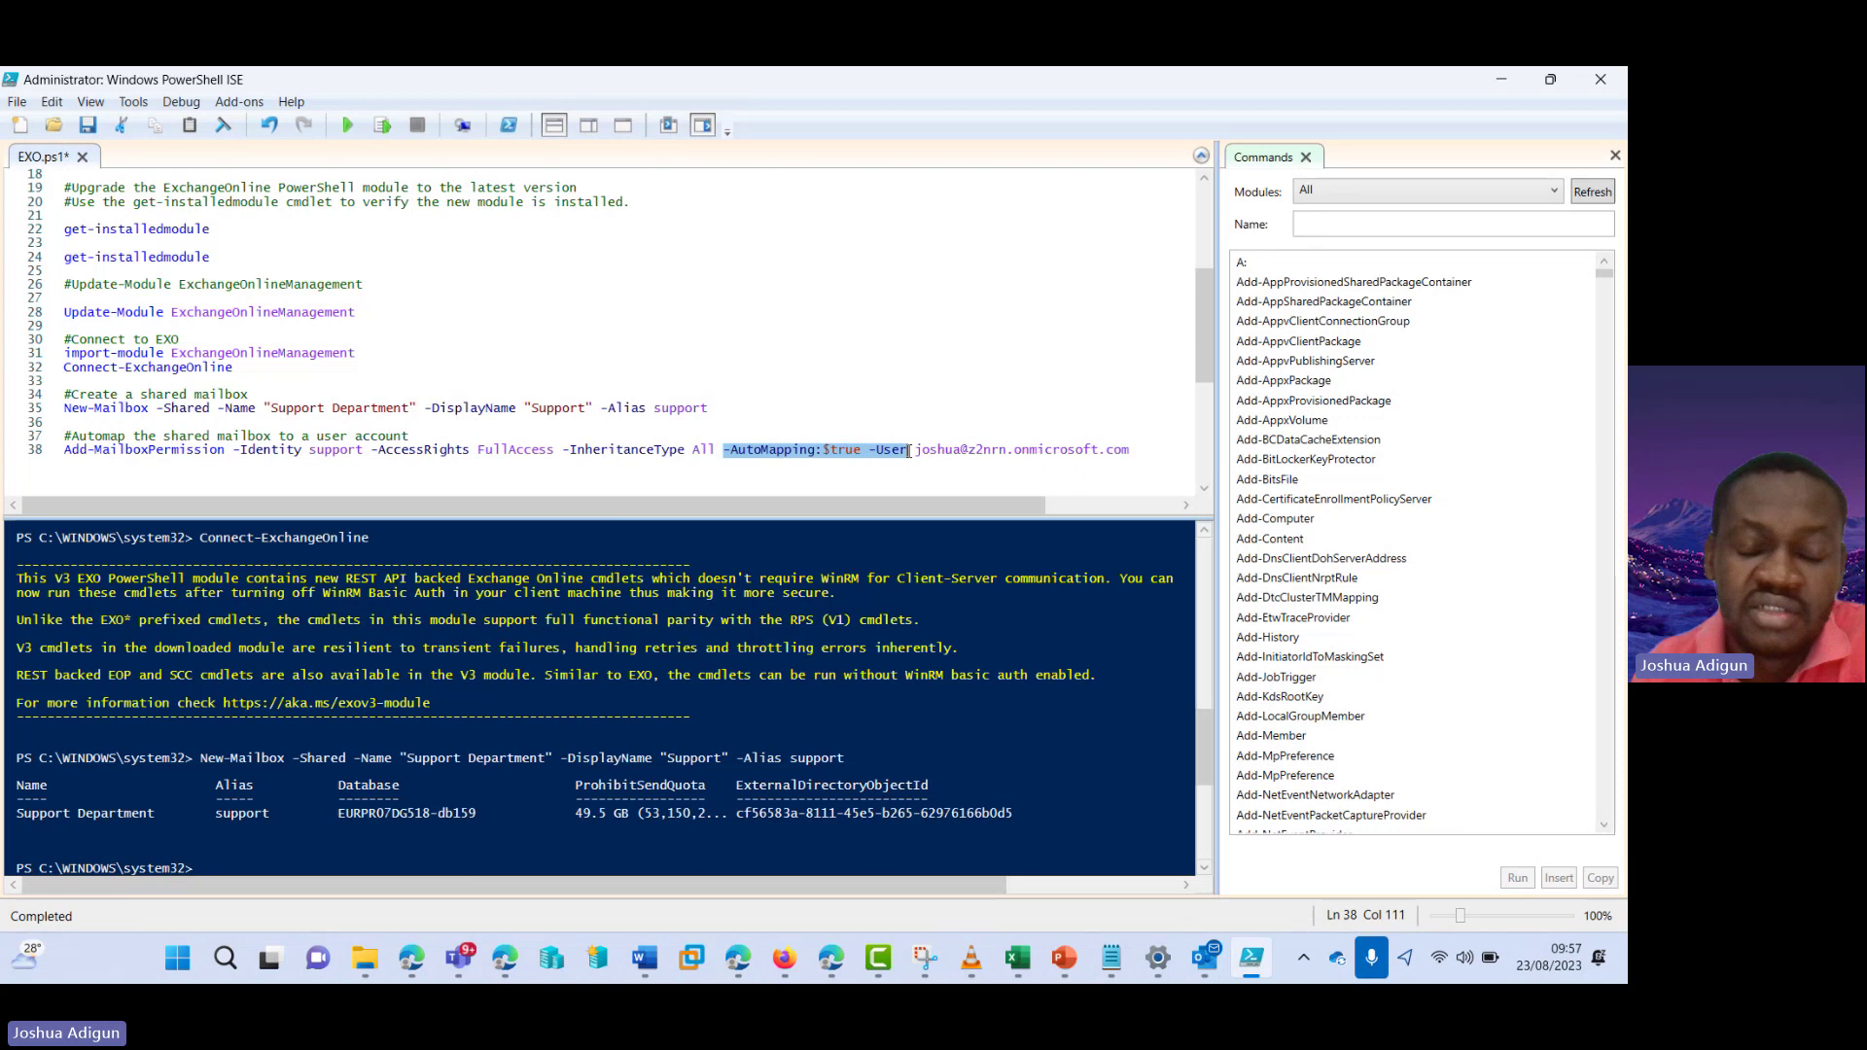
left_click(960, 455)
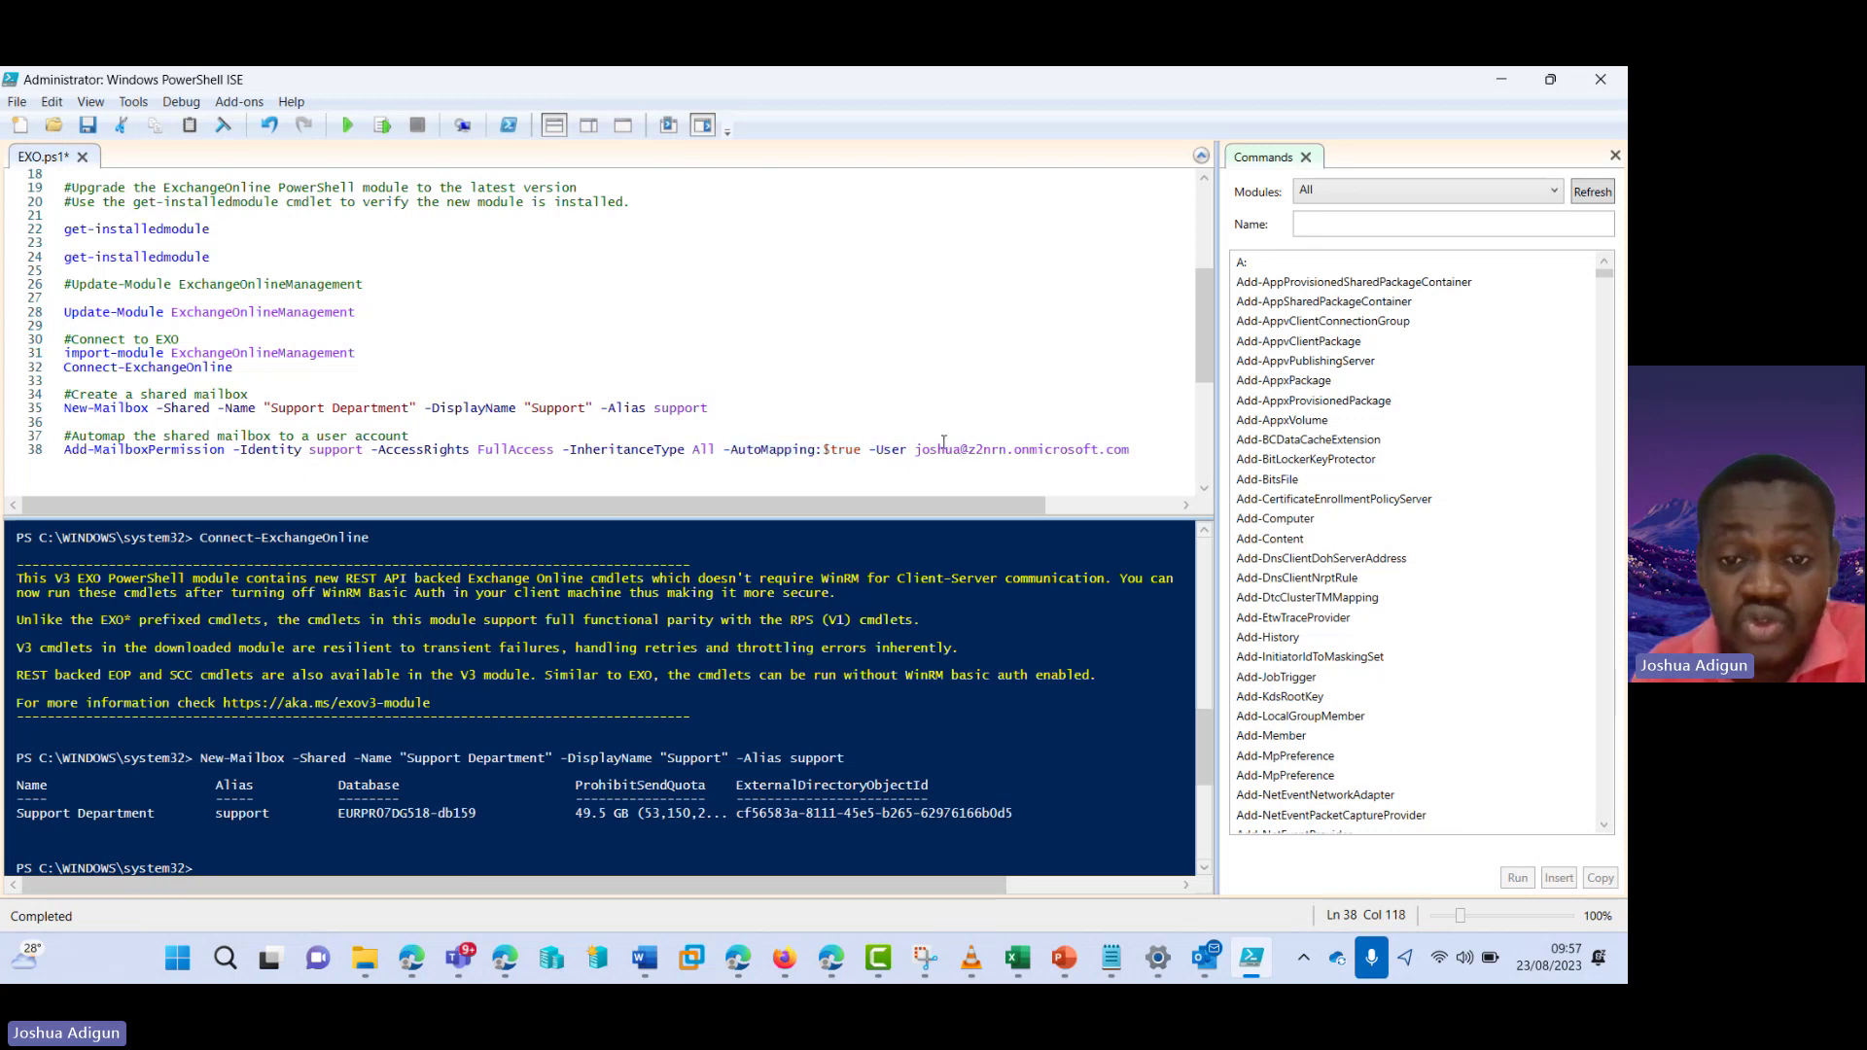
left_click(382, 125)
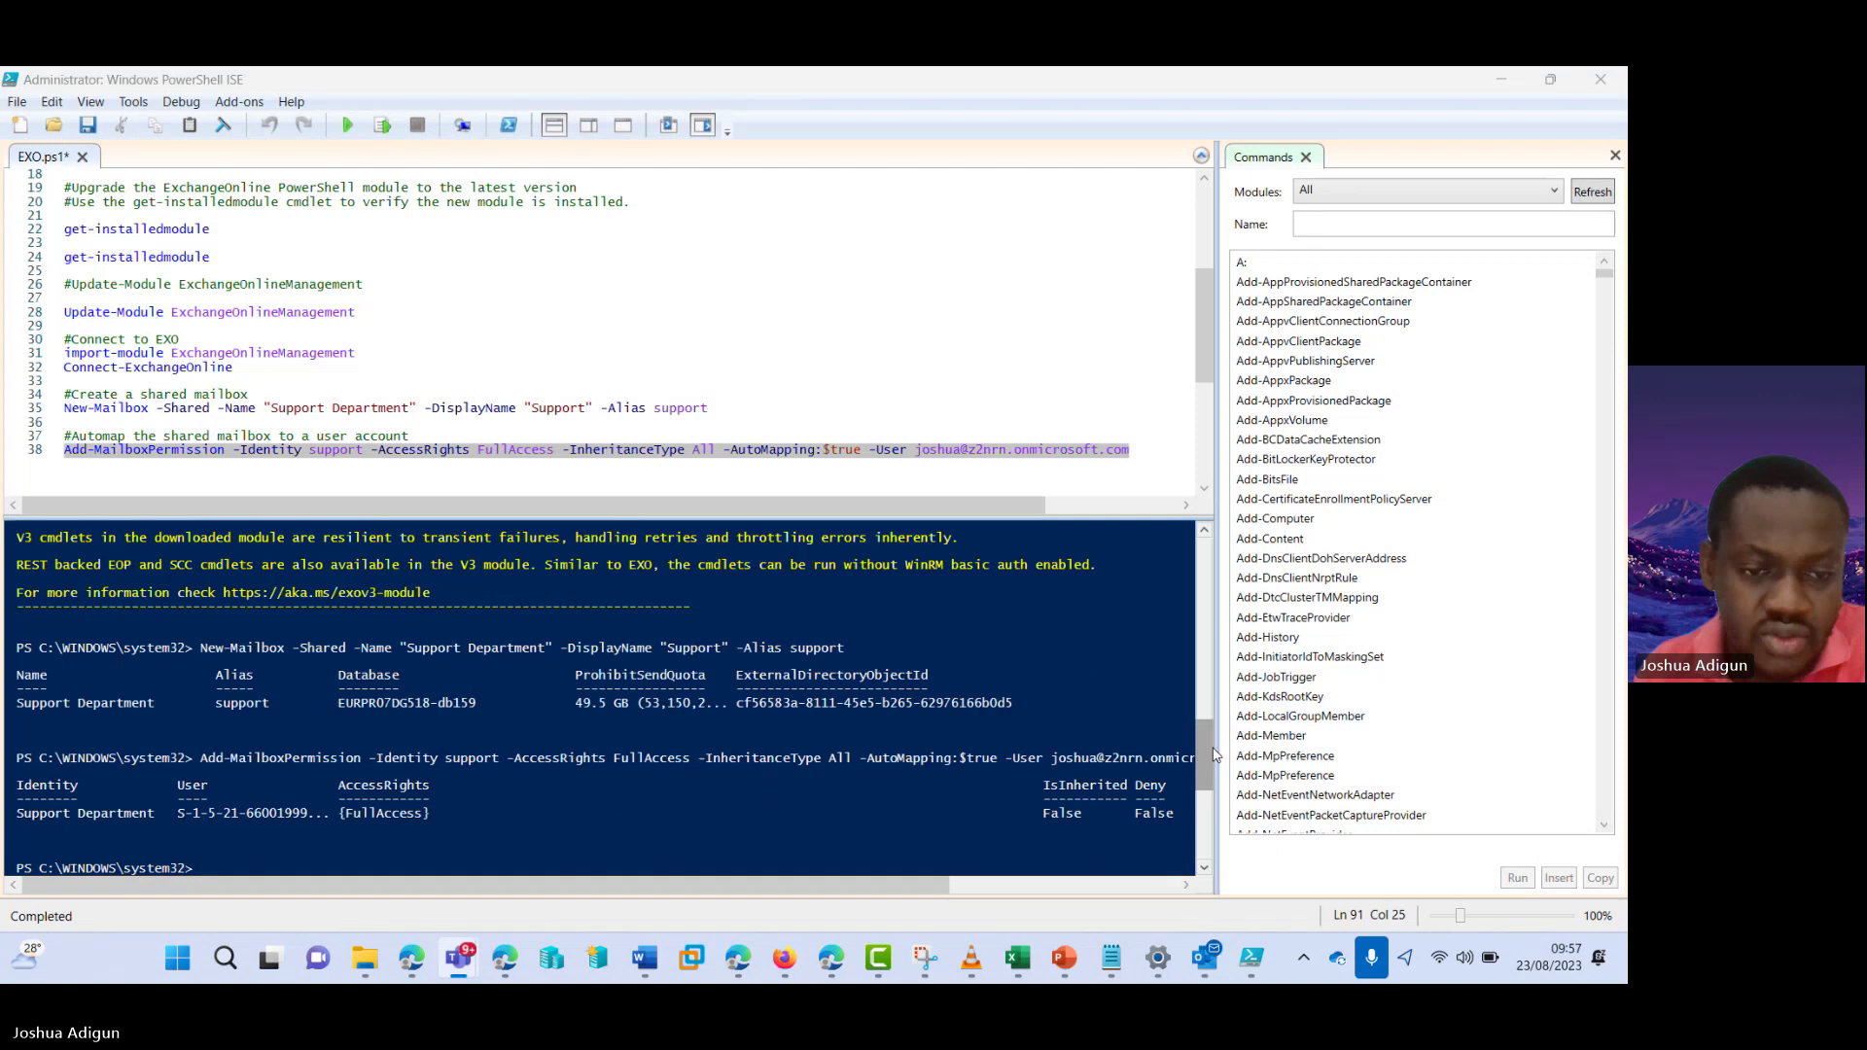
left_click_drag(621, 888, 620, 889)
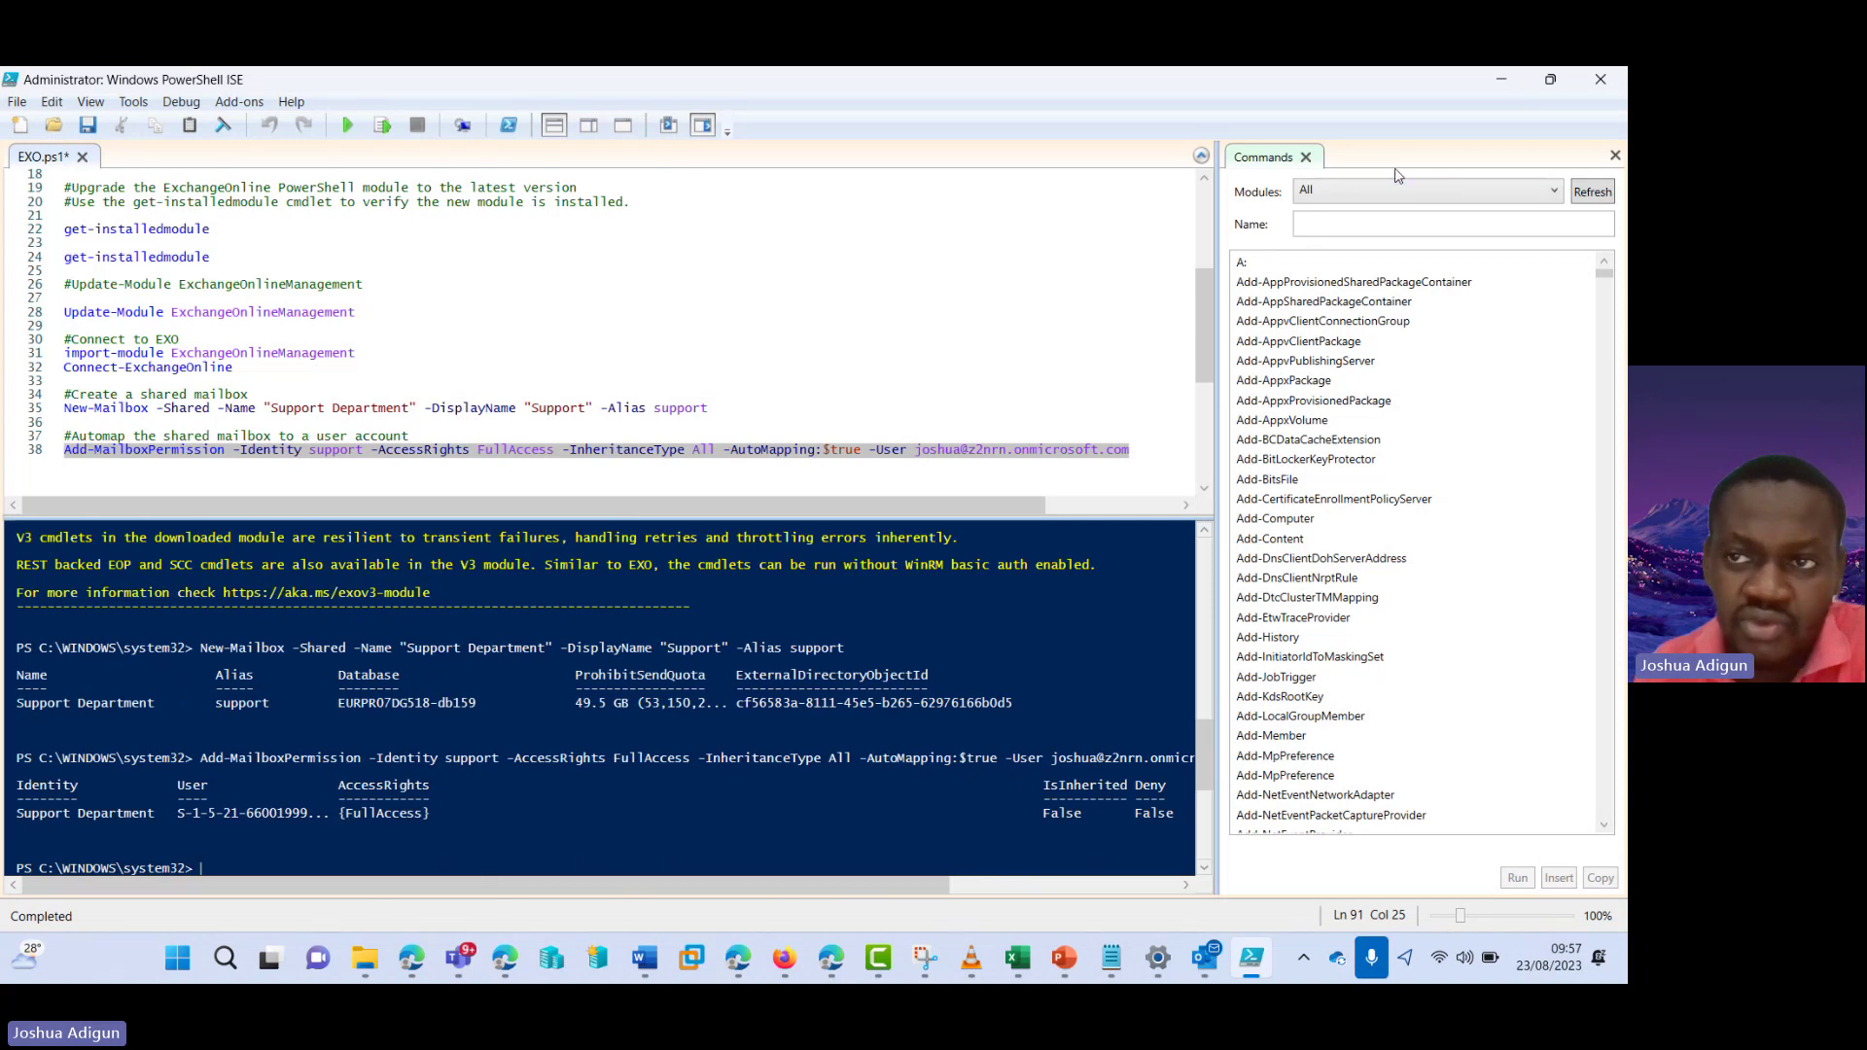
- Open the Support shared mailbox's details in Exchange admin center, dismissing the feature tour
left_click(1500, 81)
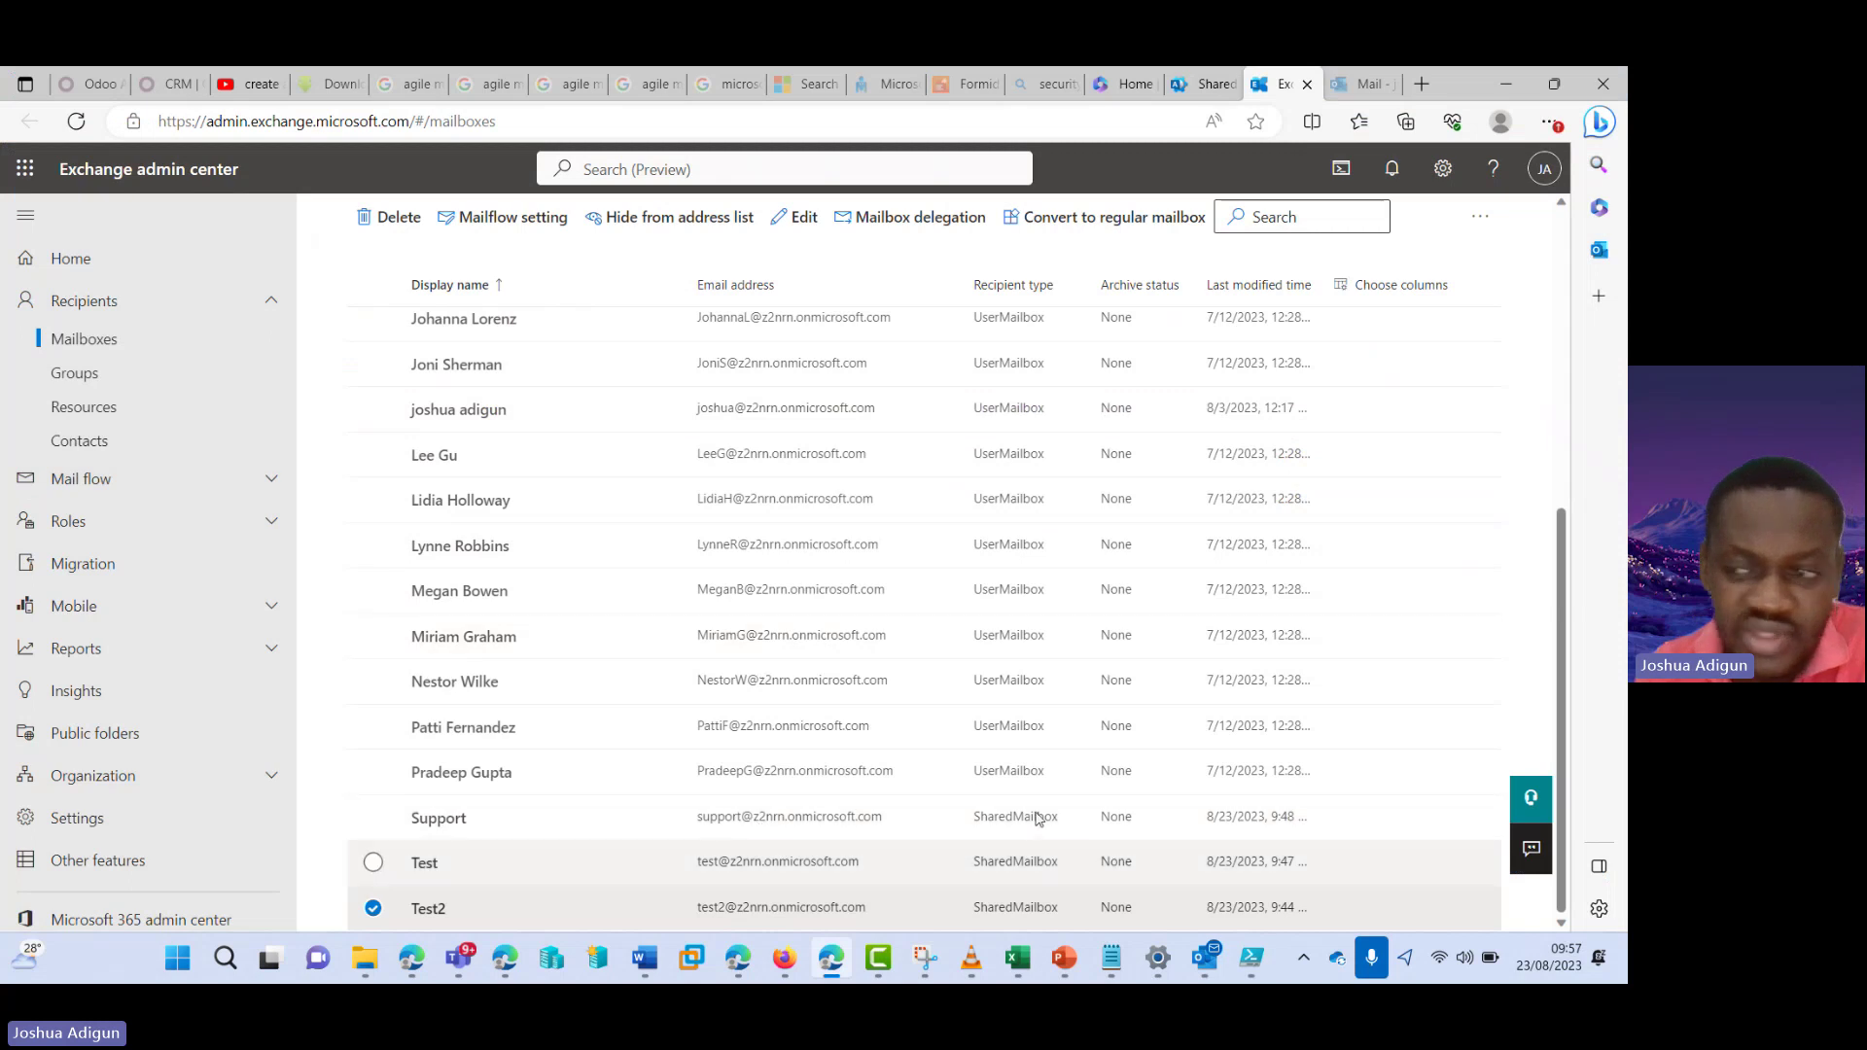
left_click(467, 822)
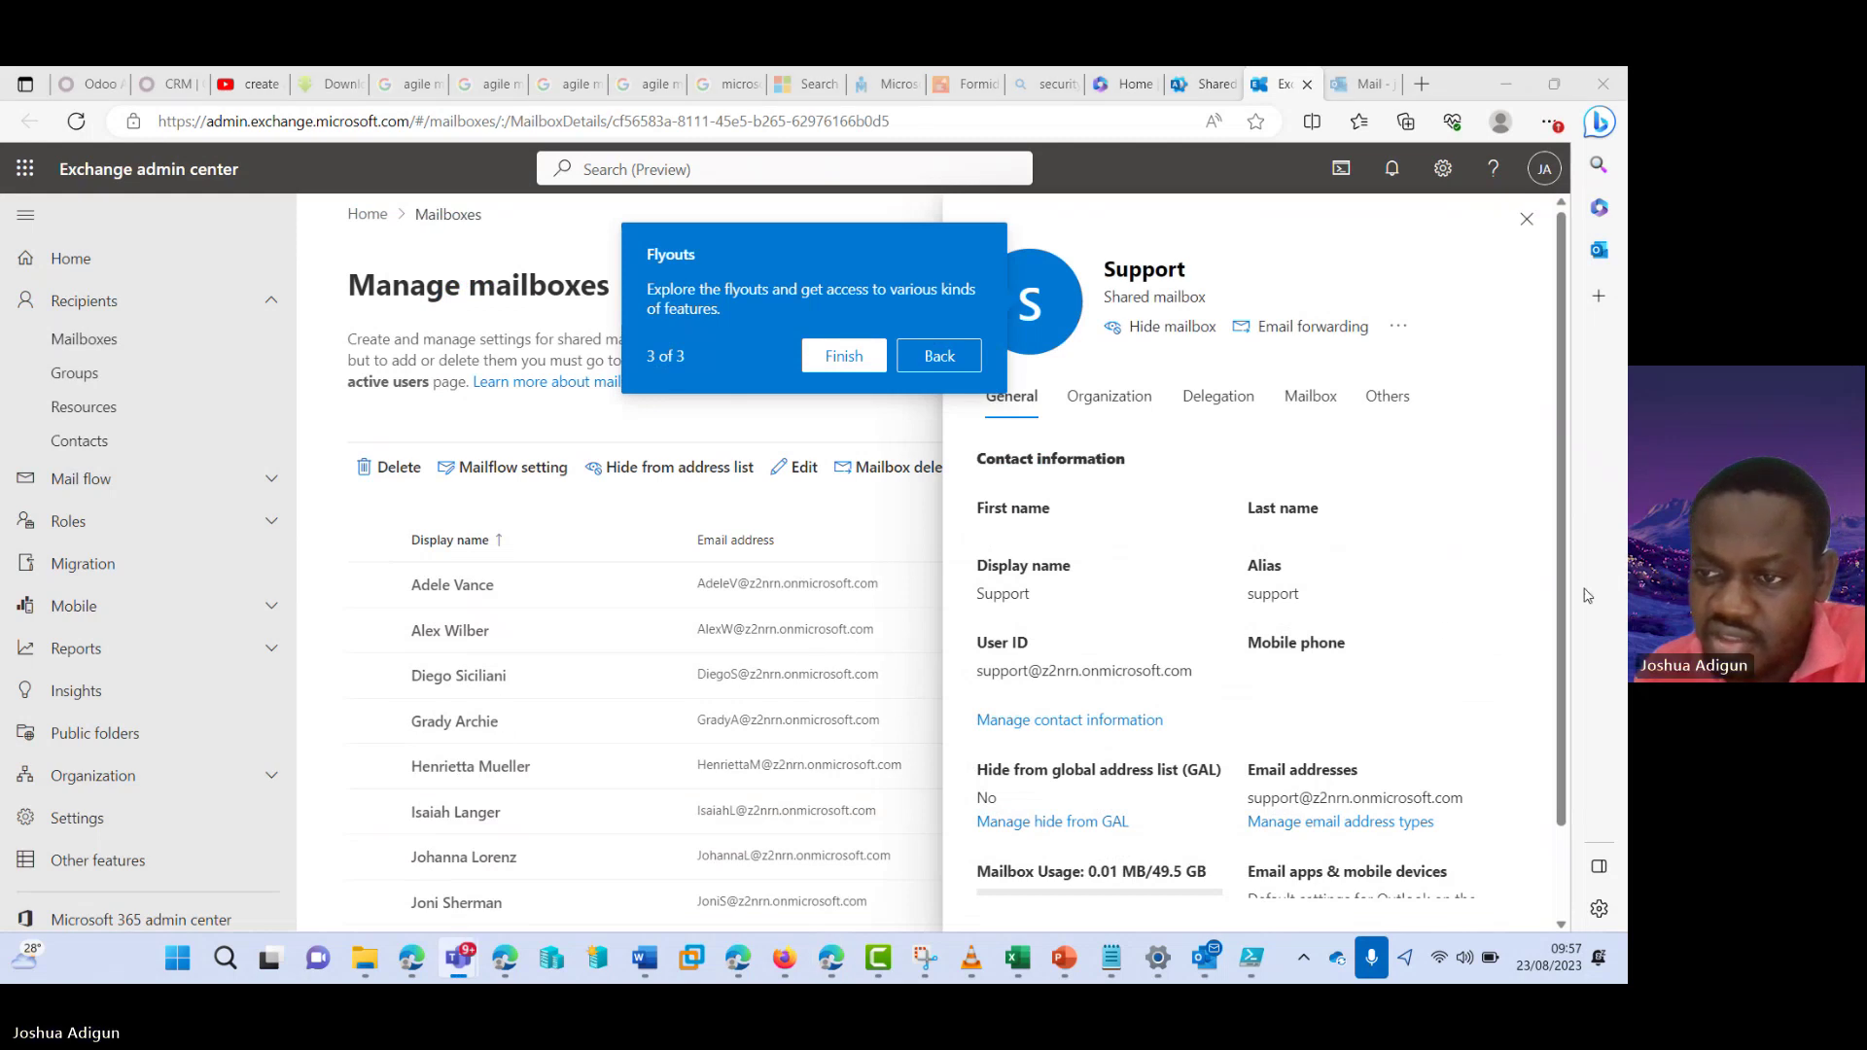
left_click(832, 595)
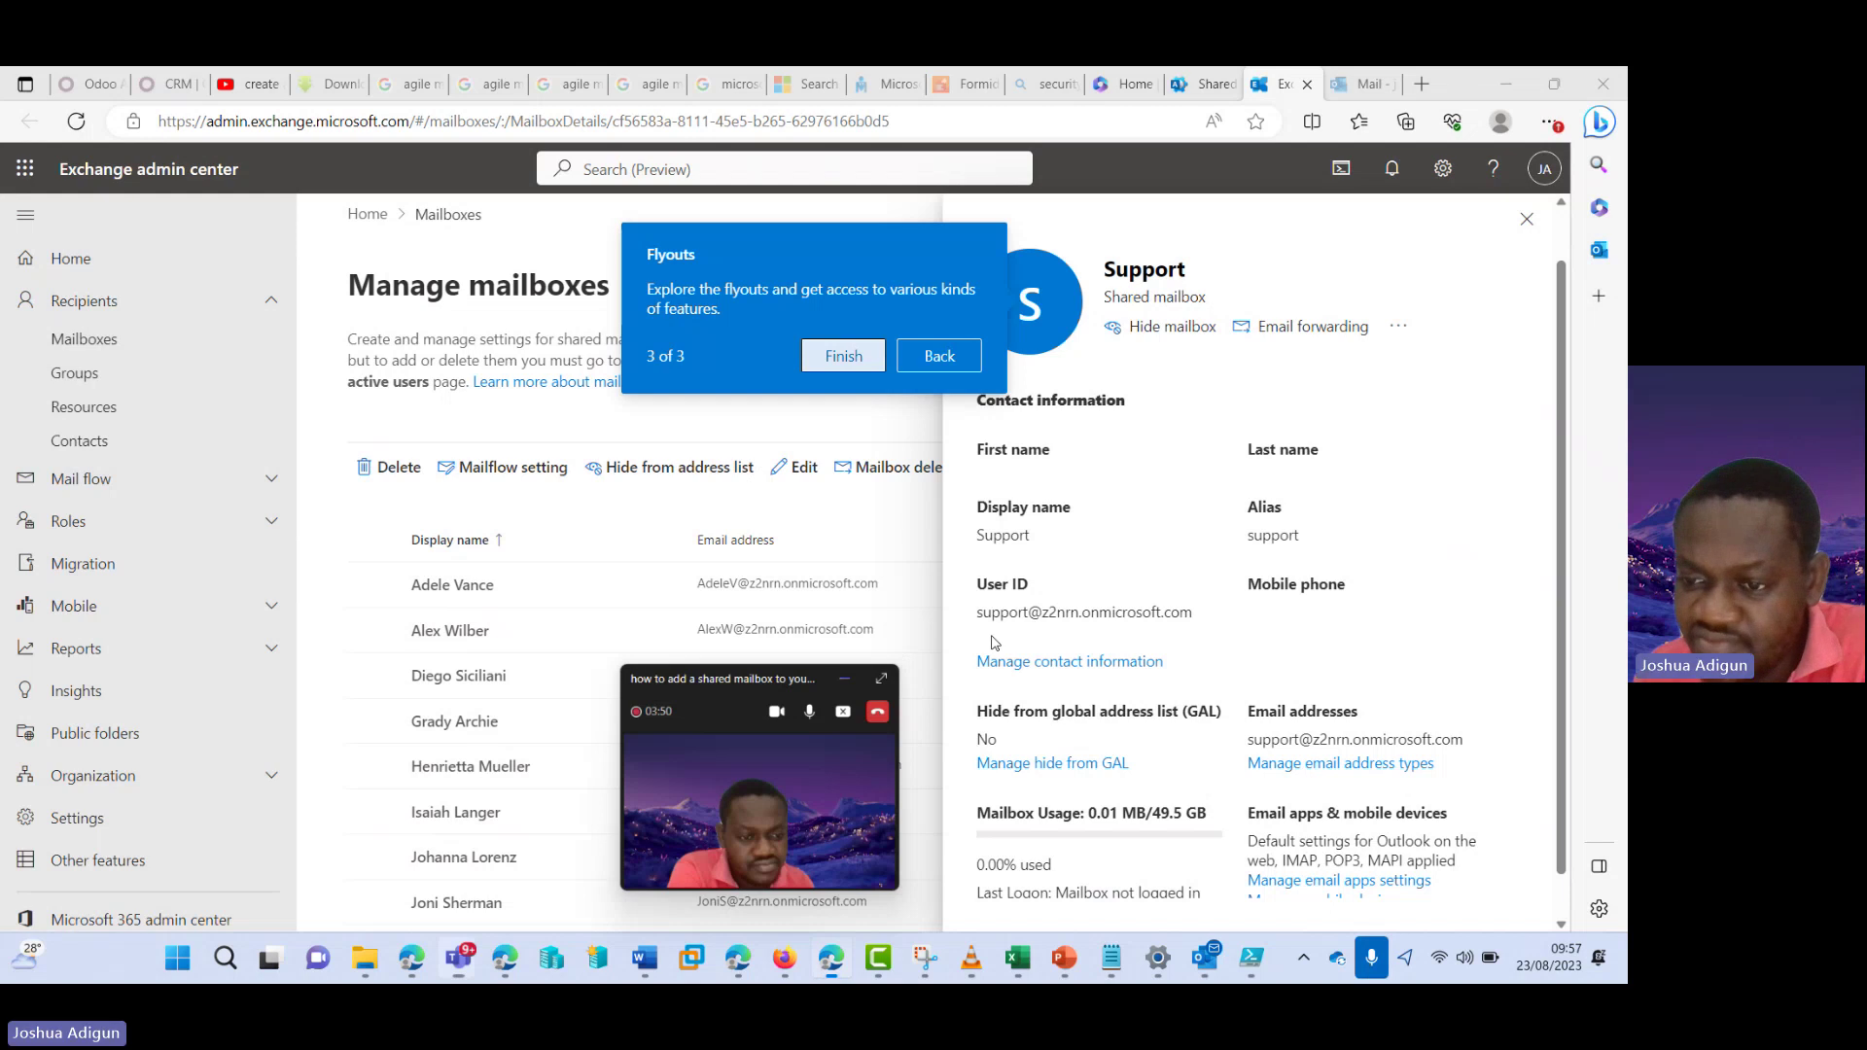
left_click_drag(1560, 617, 1560, 657)
scroll(1560, 657, "up", 2)
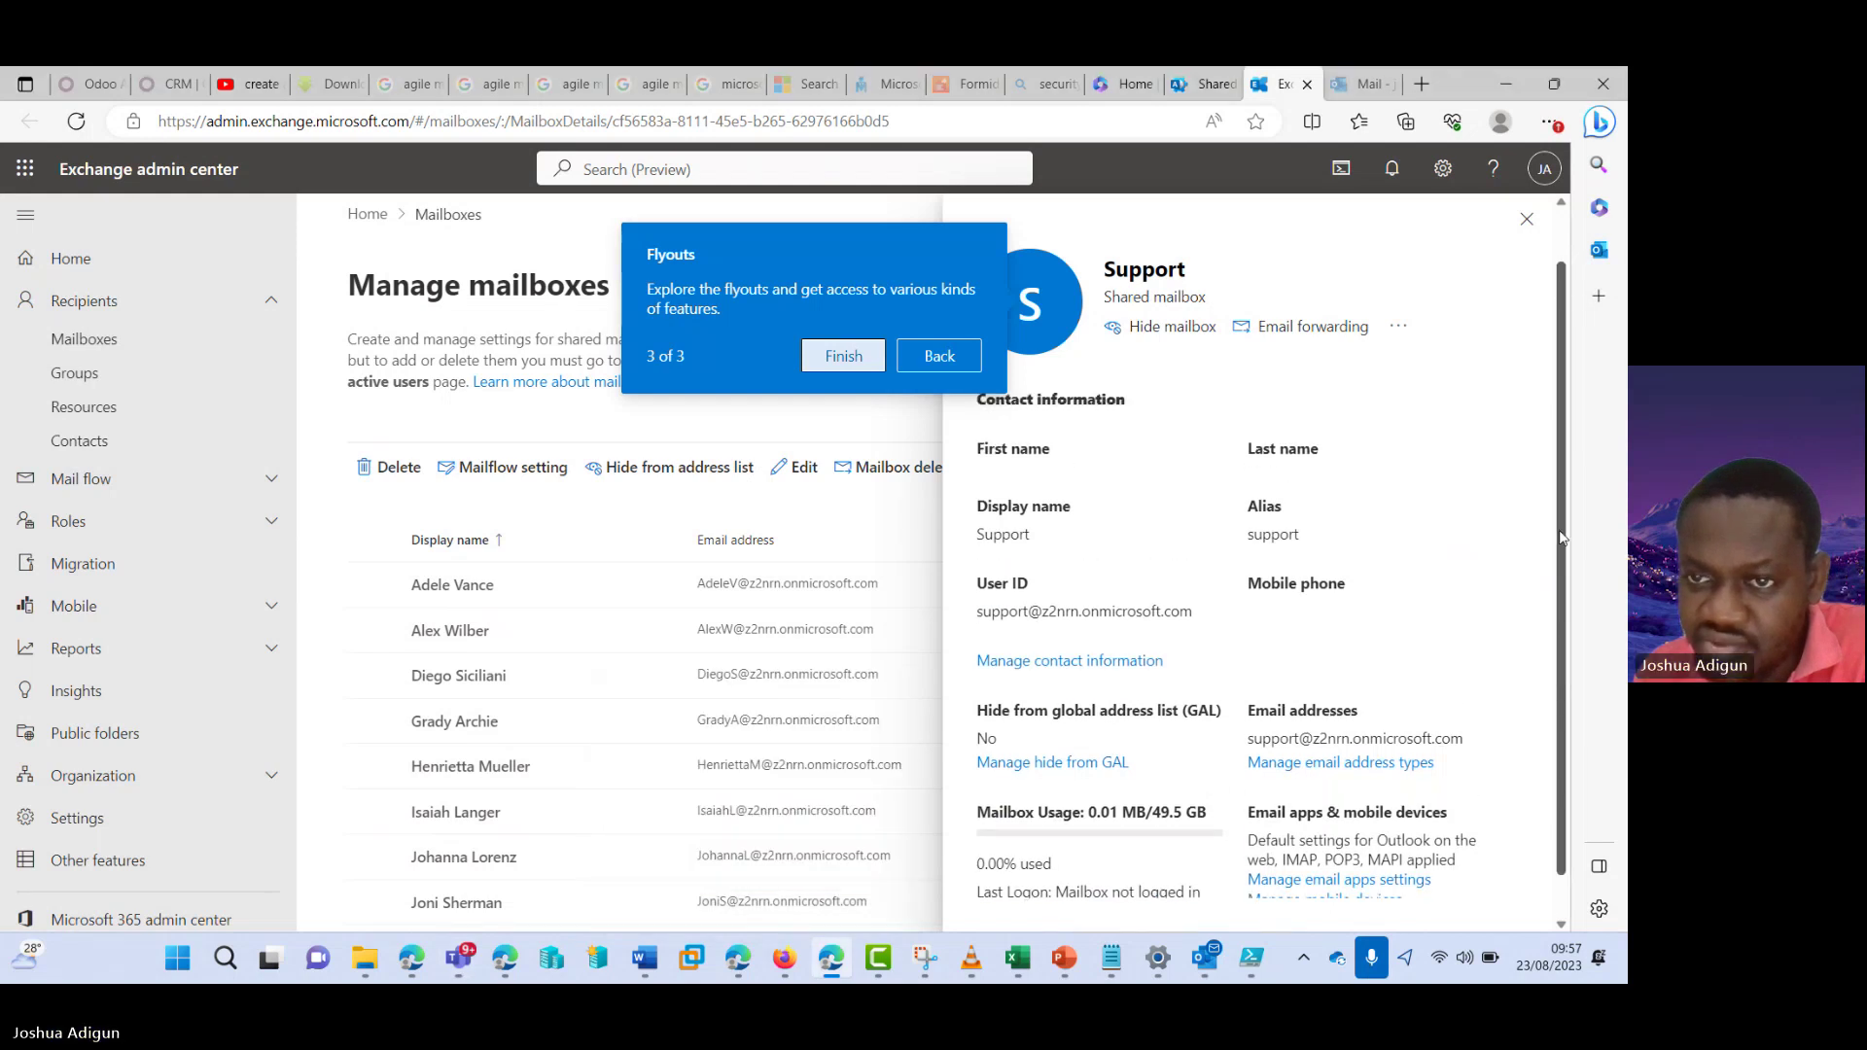
- Review Support's Full Access delegates, then go to the Outlook Mail inbox and check the signed-in account
left_click(1206, 408)
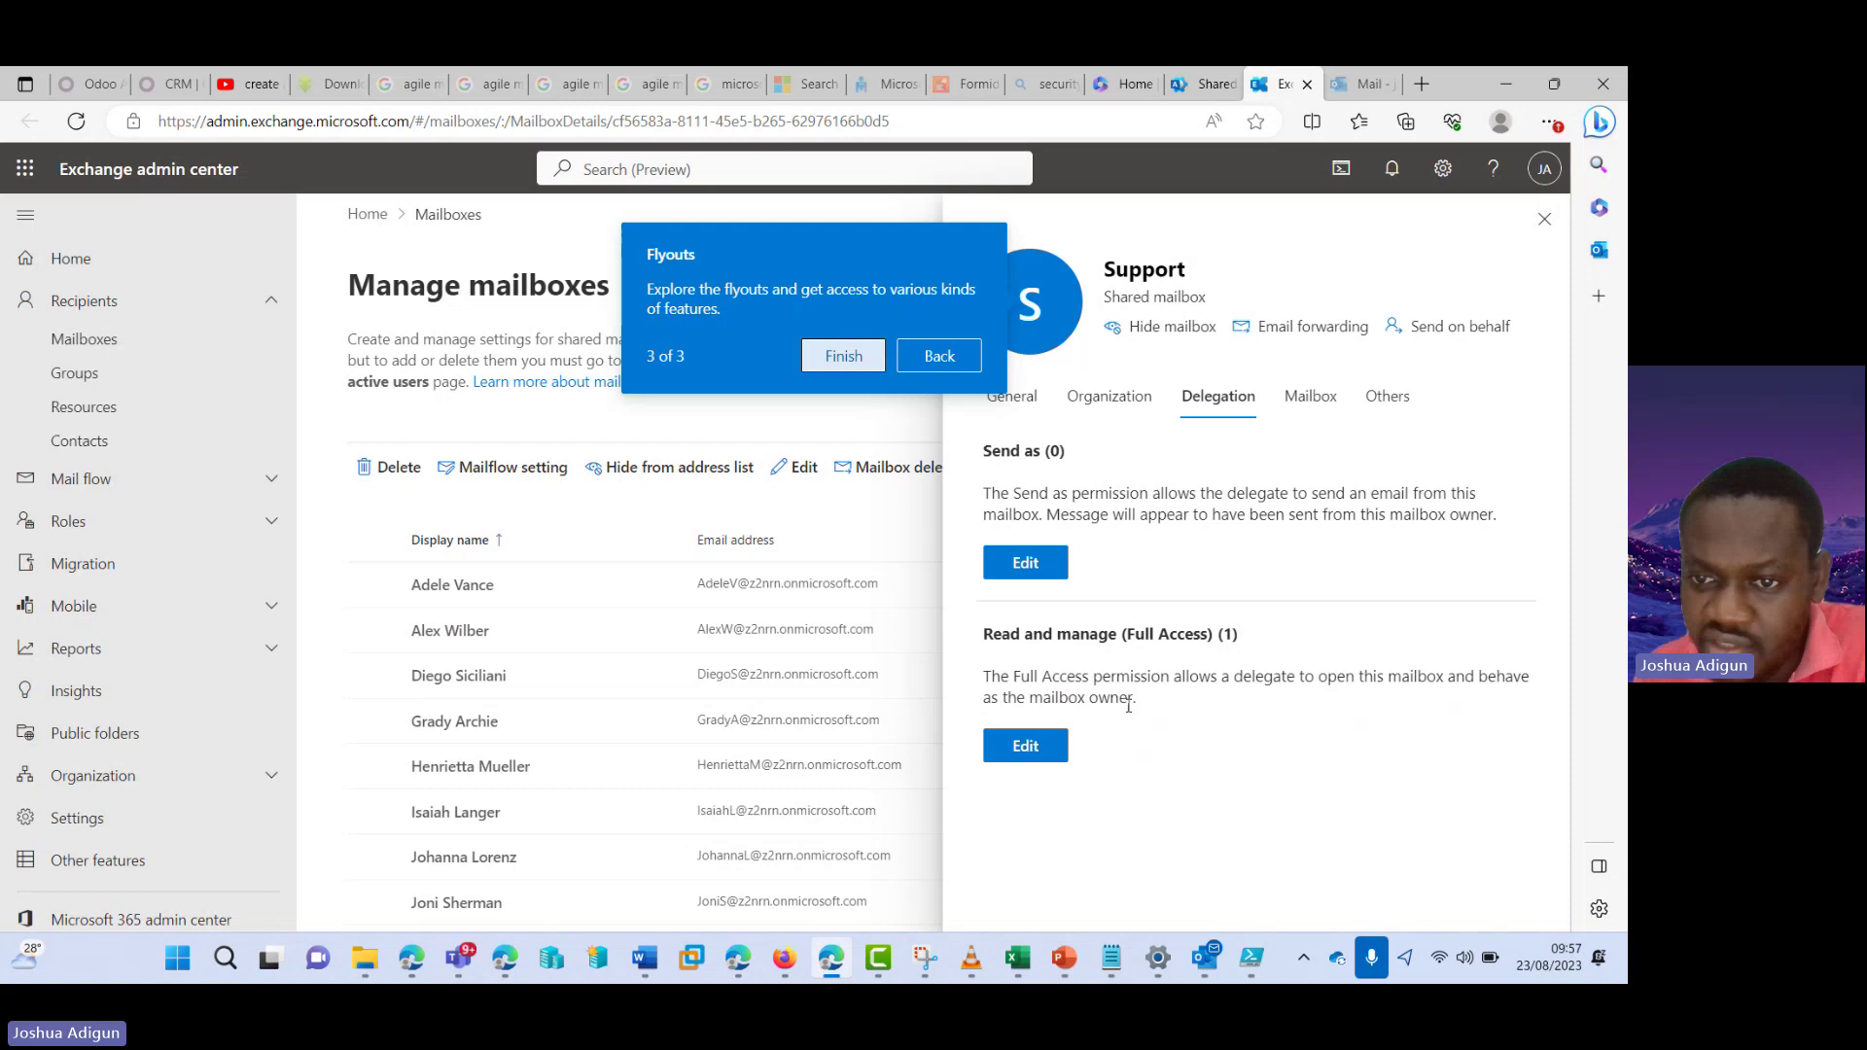
left_click(1025, 745)
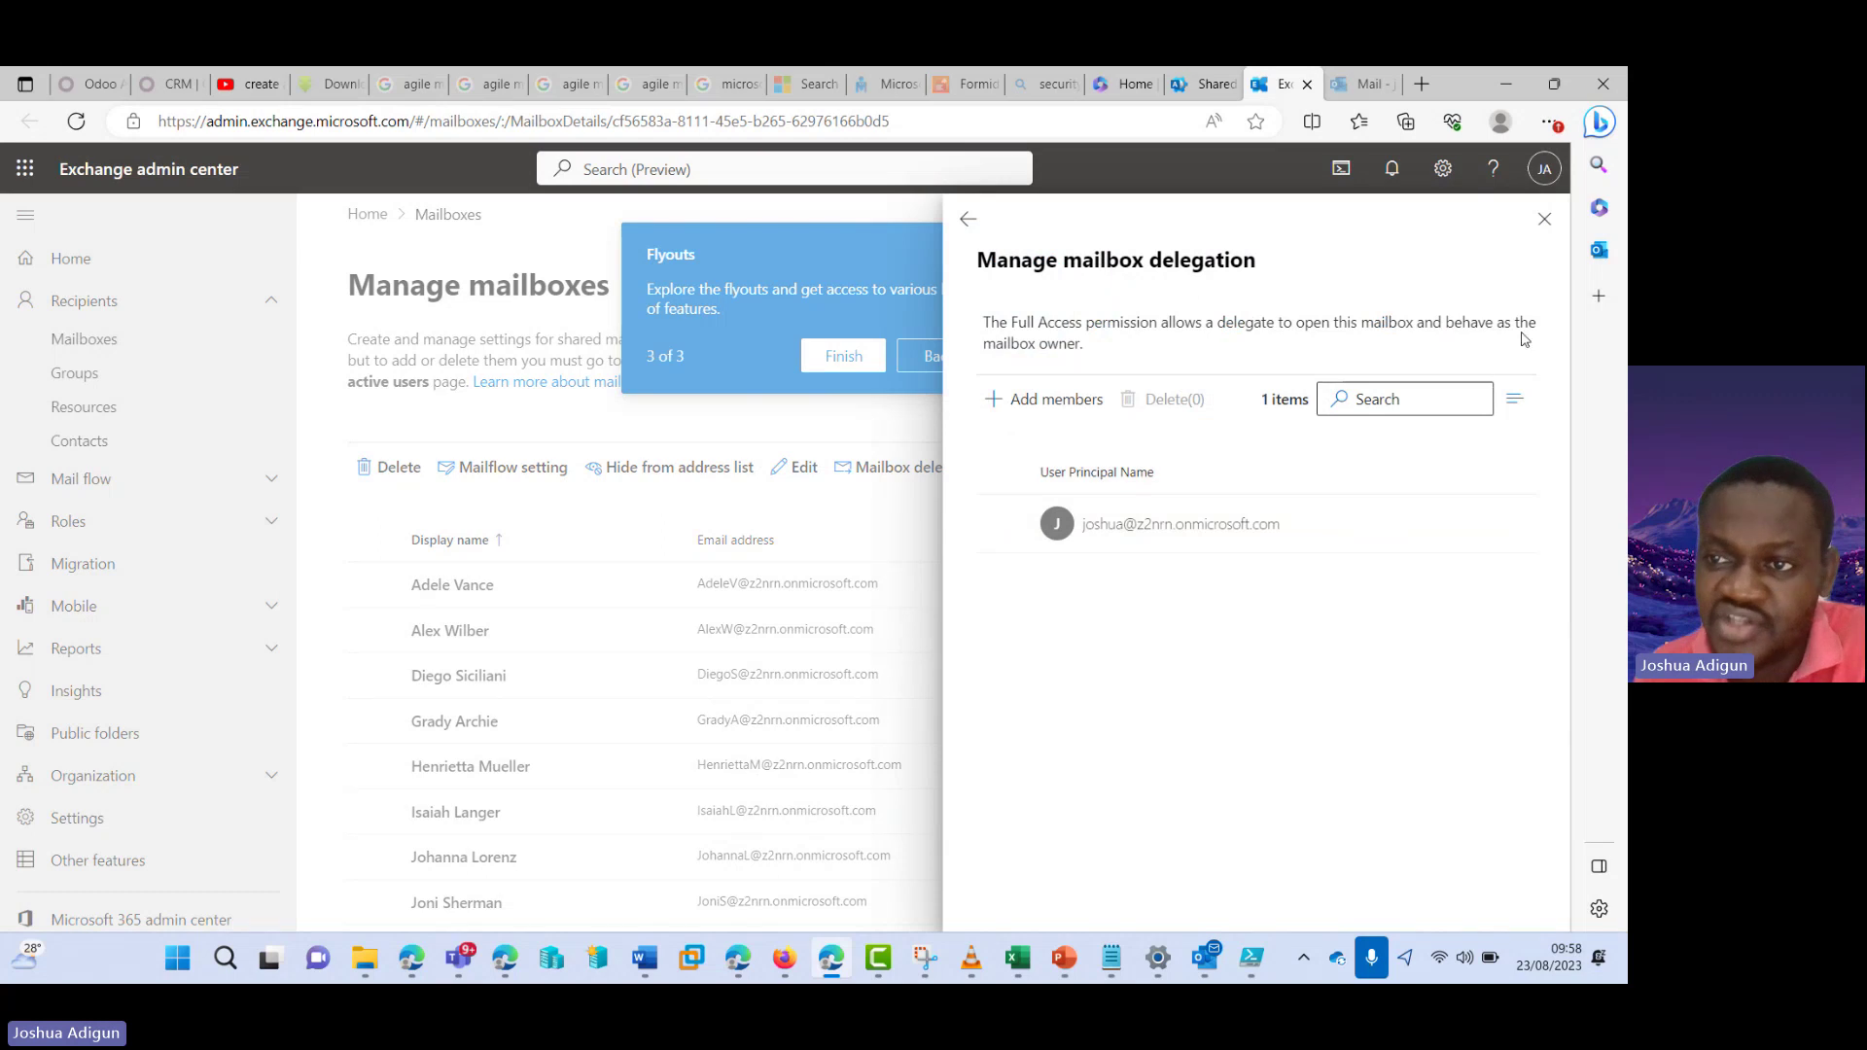
left_click(1545, 225)
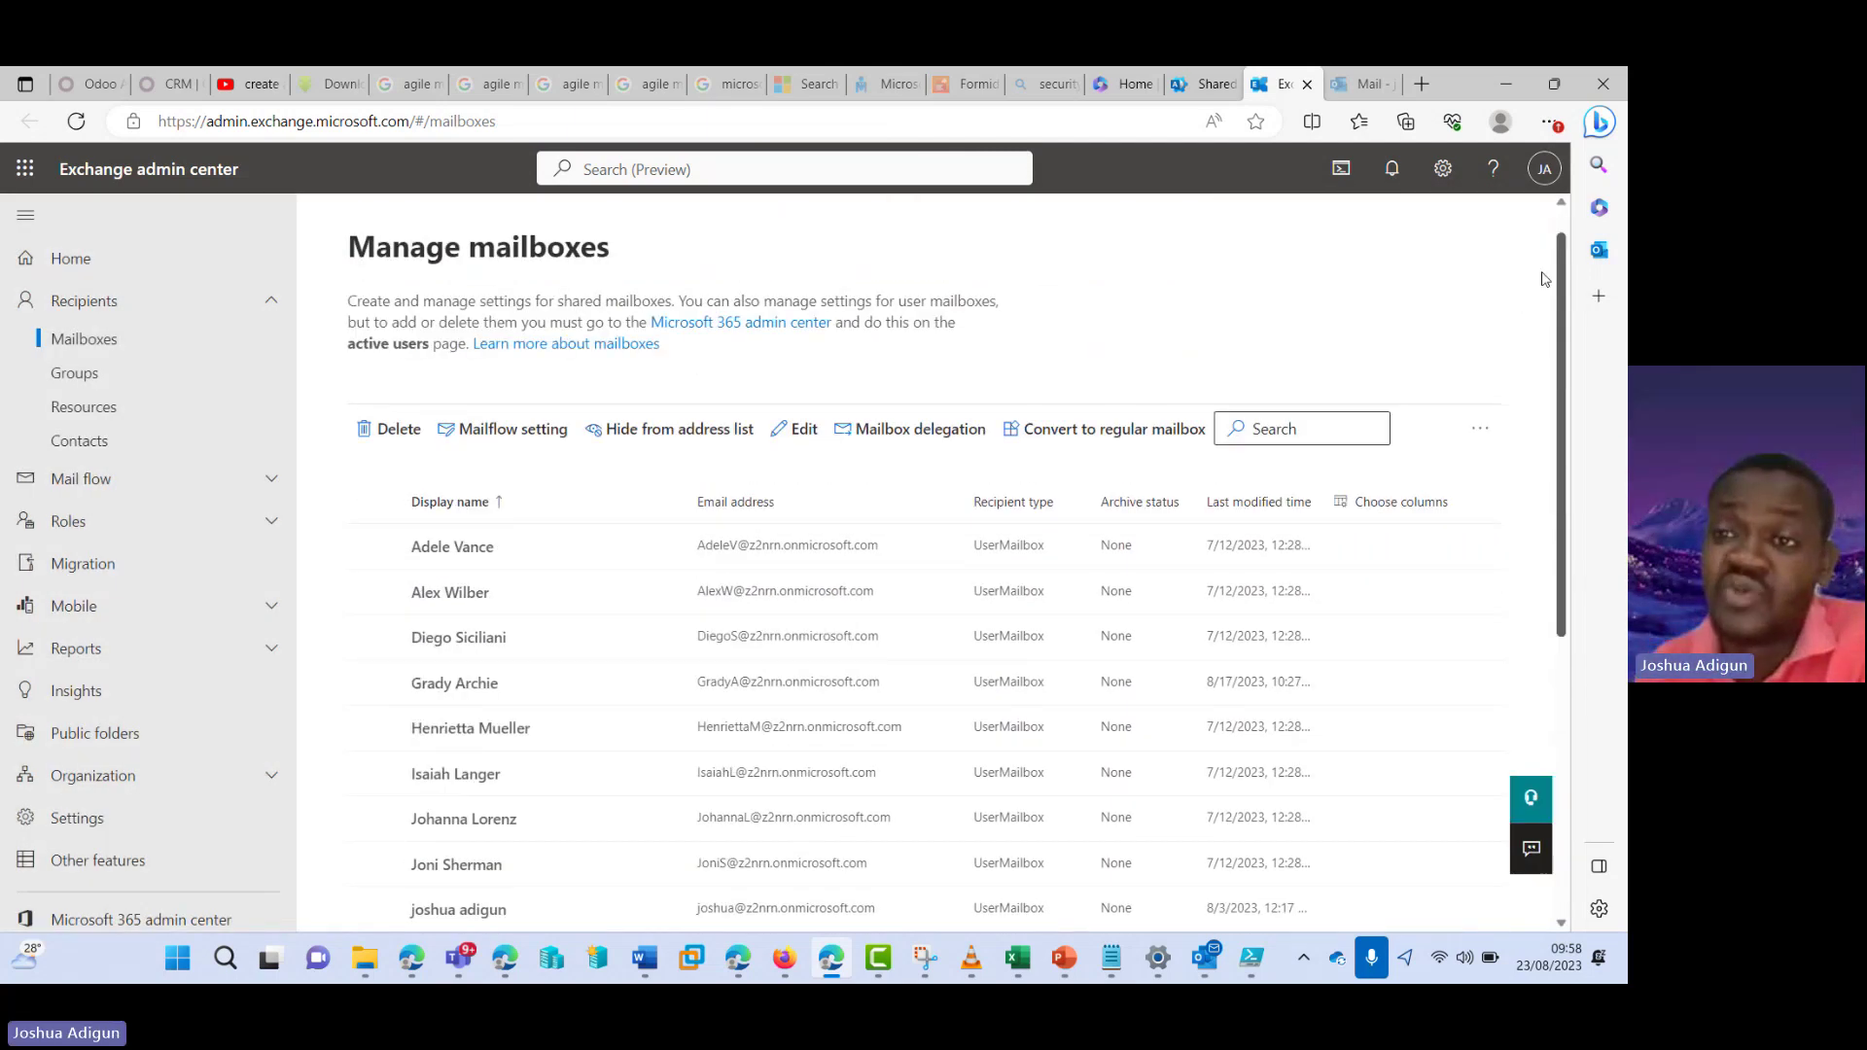
left_click(1358, 85)
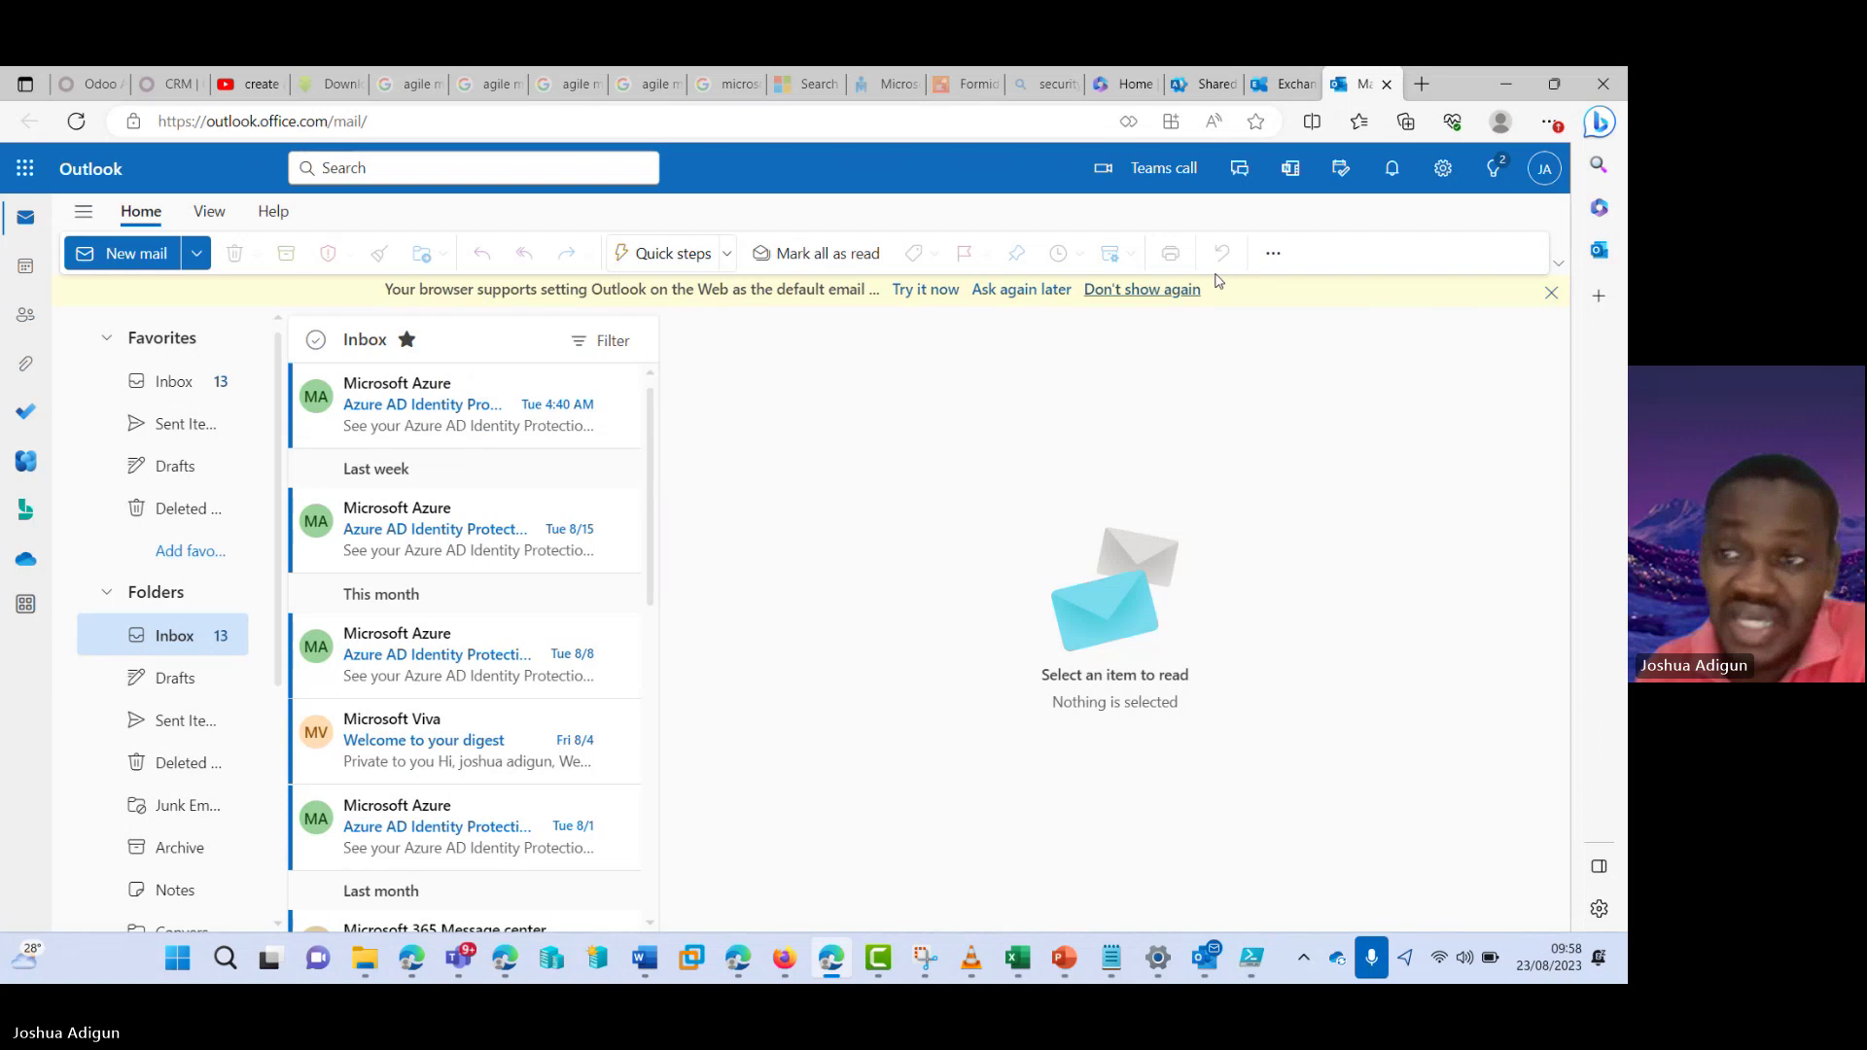
left_click(1544, 168)
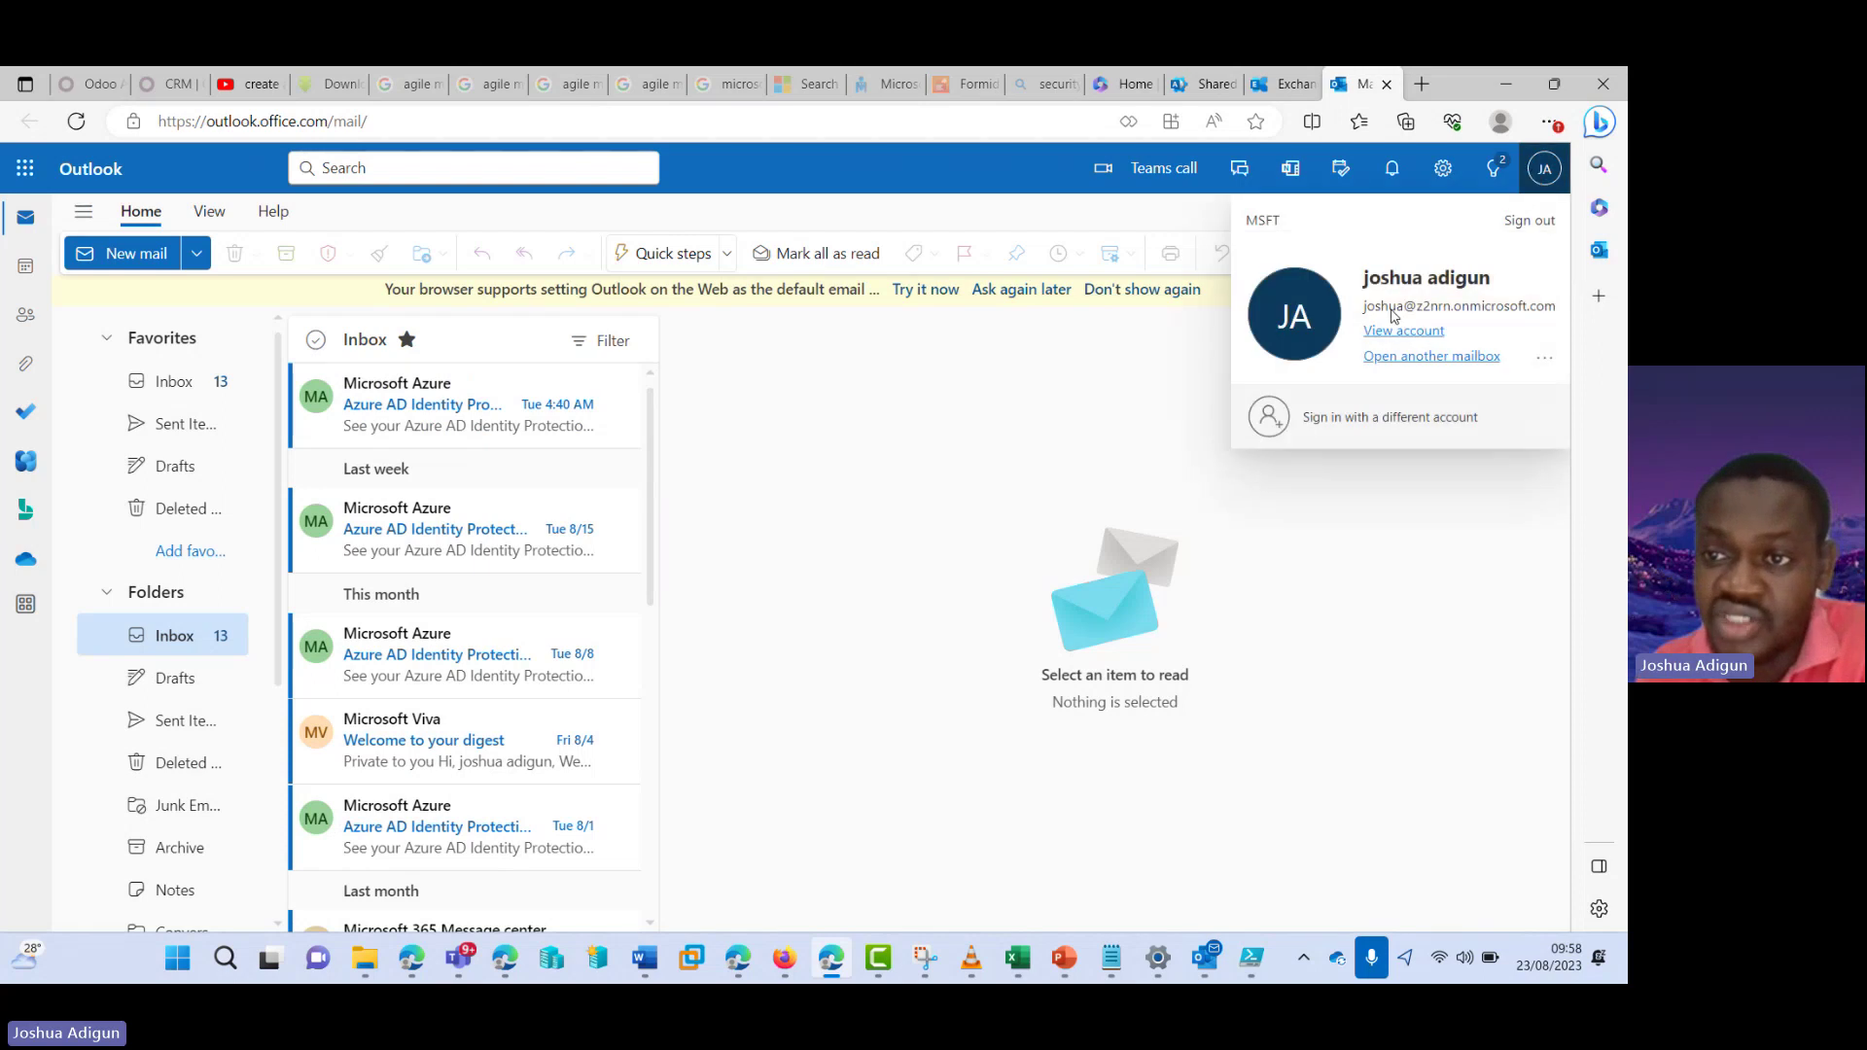
- From the Folders menu, enter the Test shared mailbox's address in the Add shared folder or mailbox dialog
left_click(718, 630)
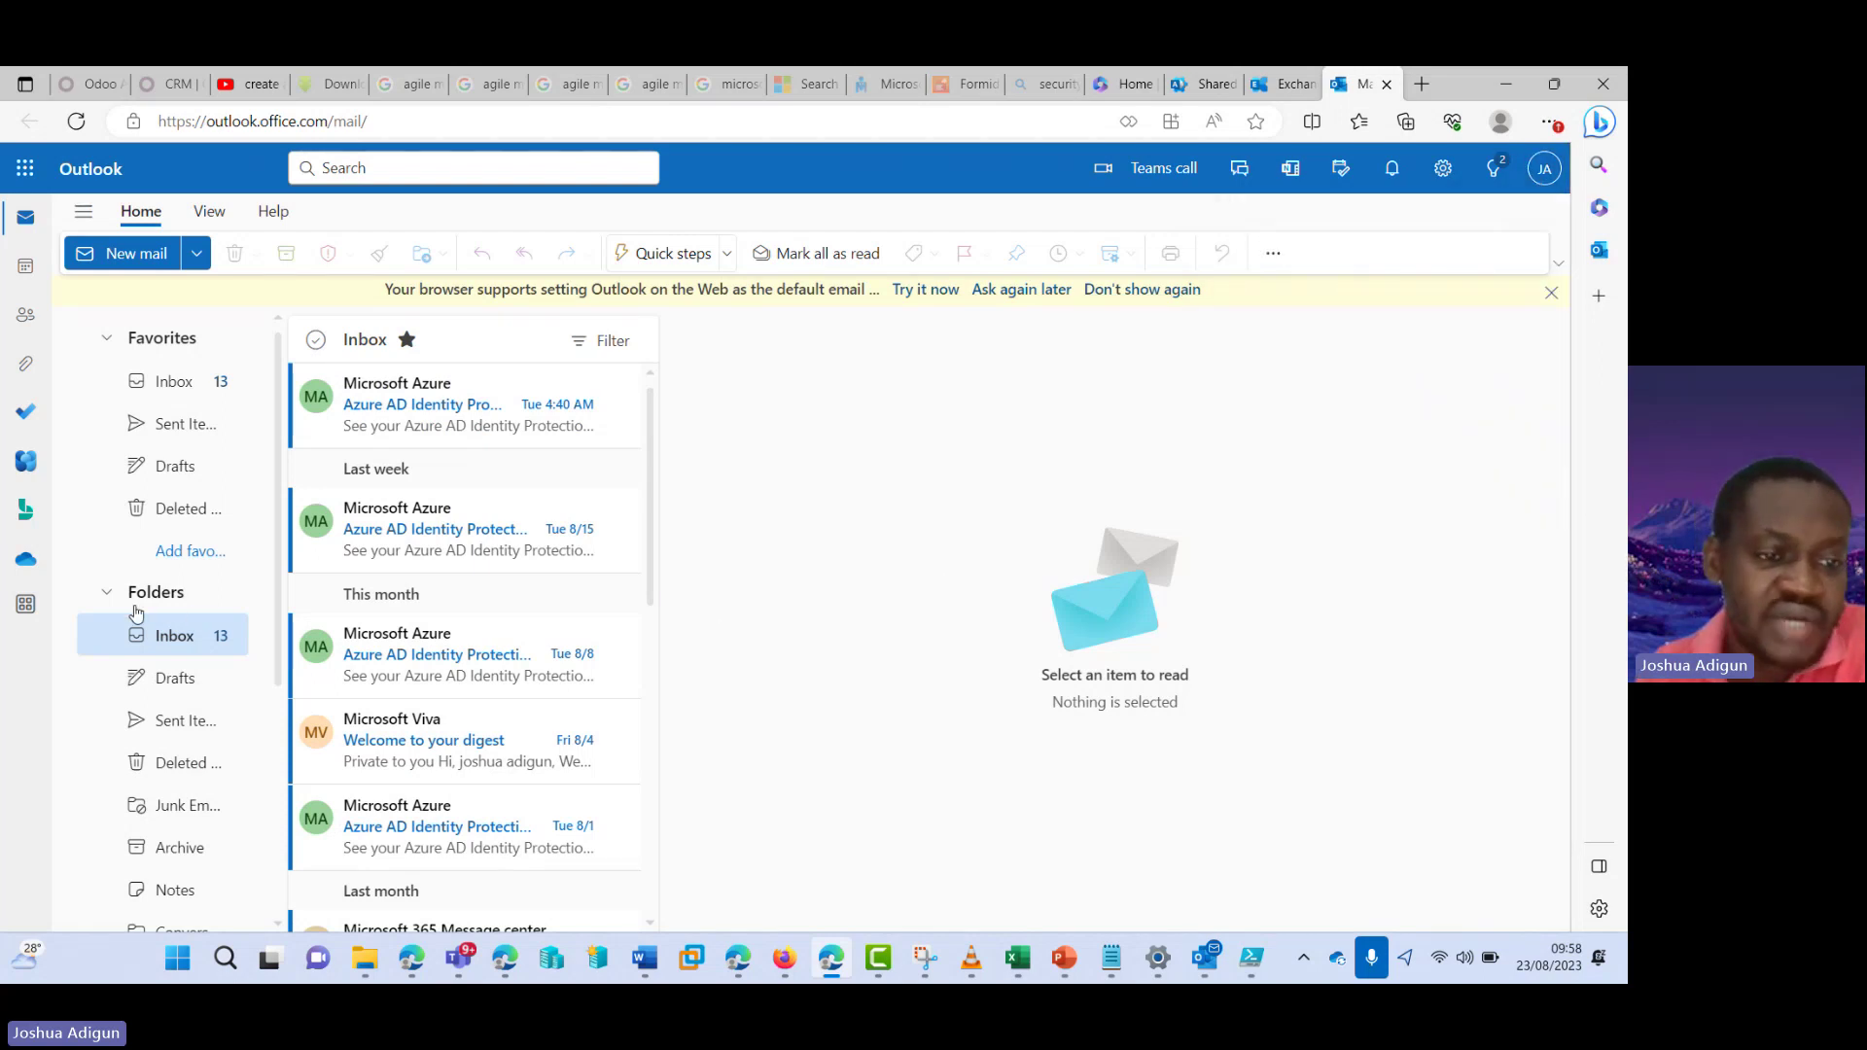
right_click(147, 601)
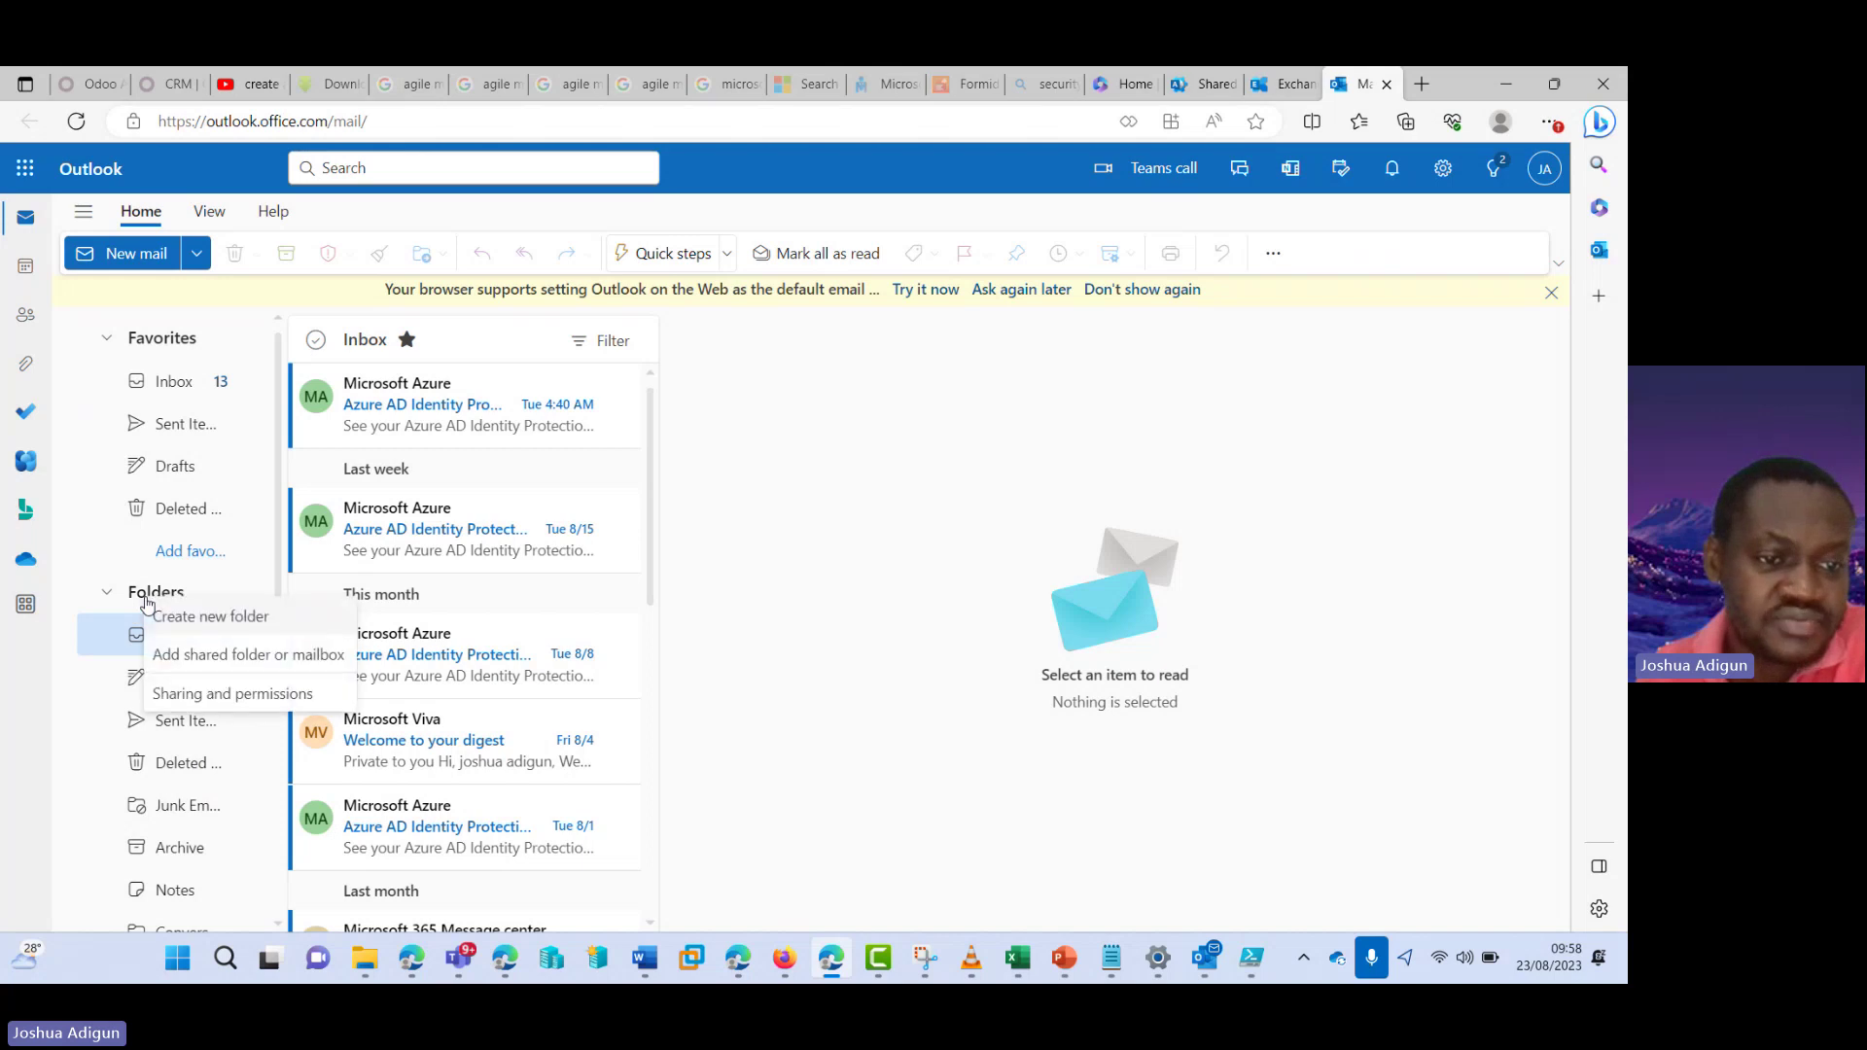
left_click(190, 659)
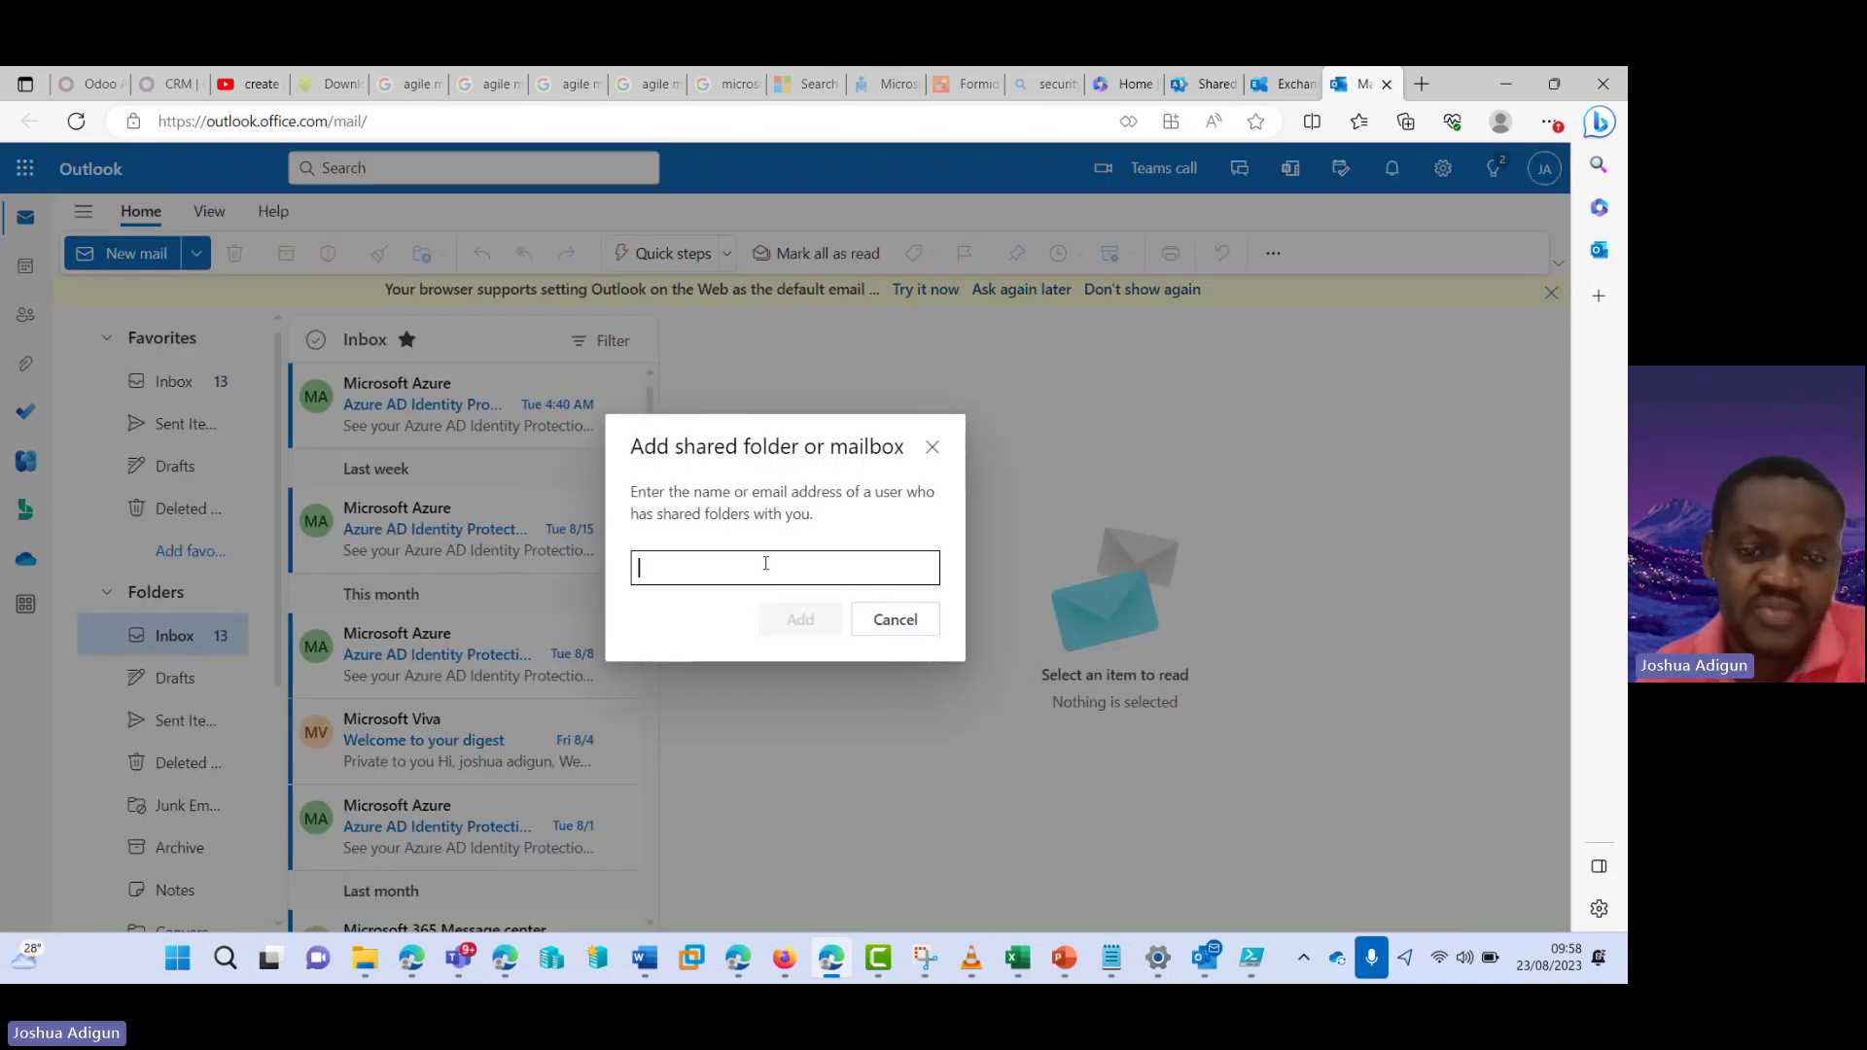
left_click(765, 564)
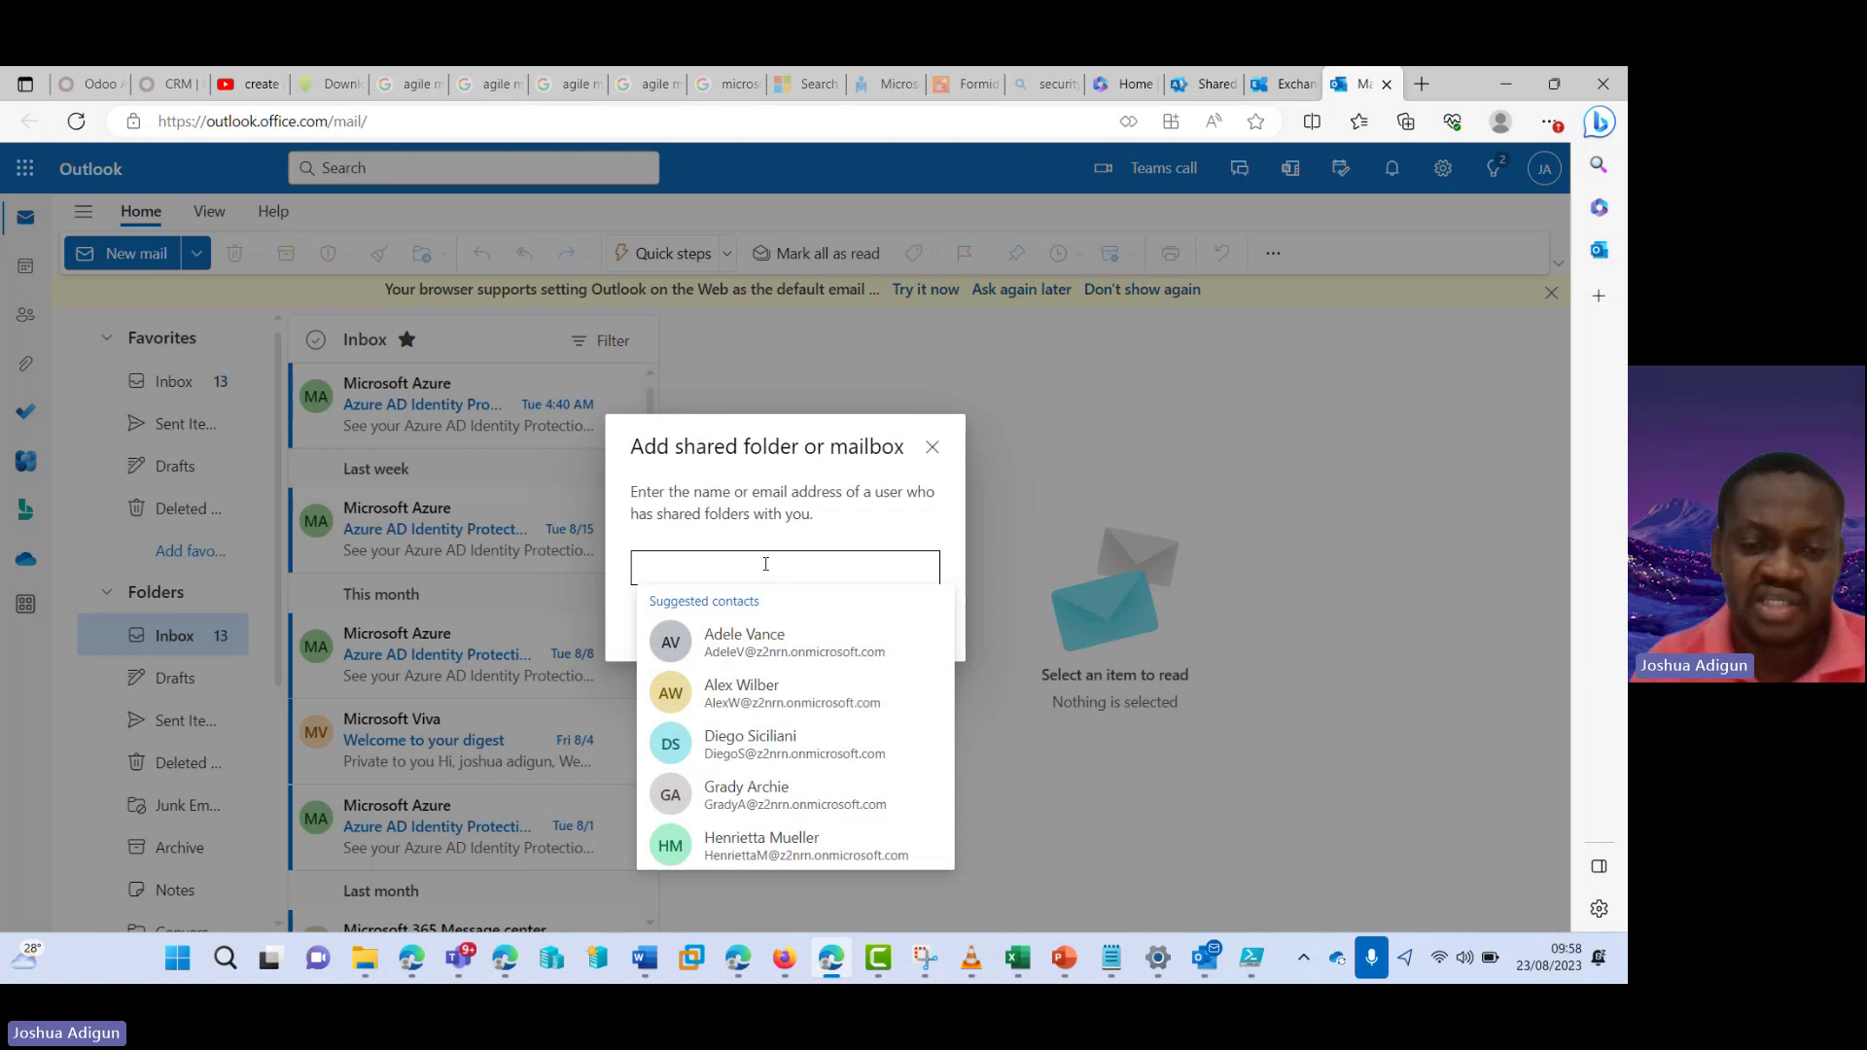
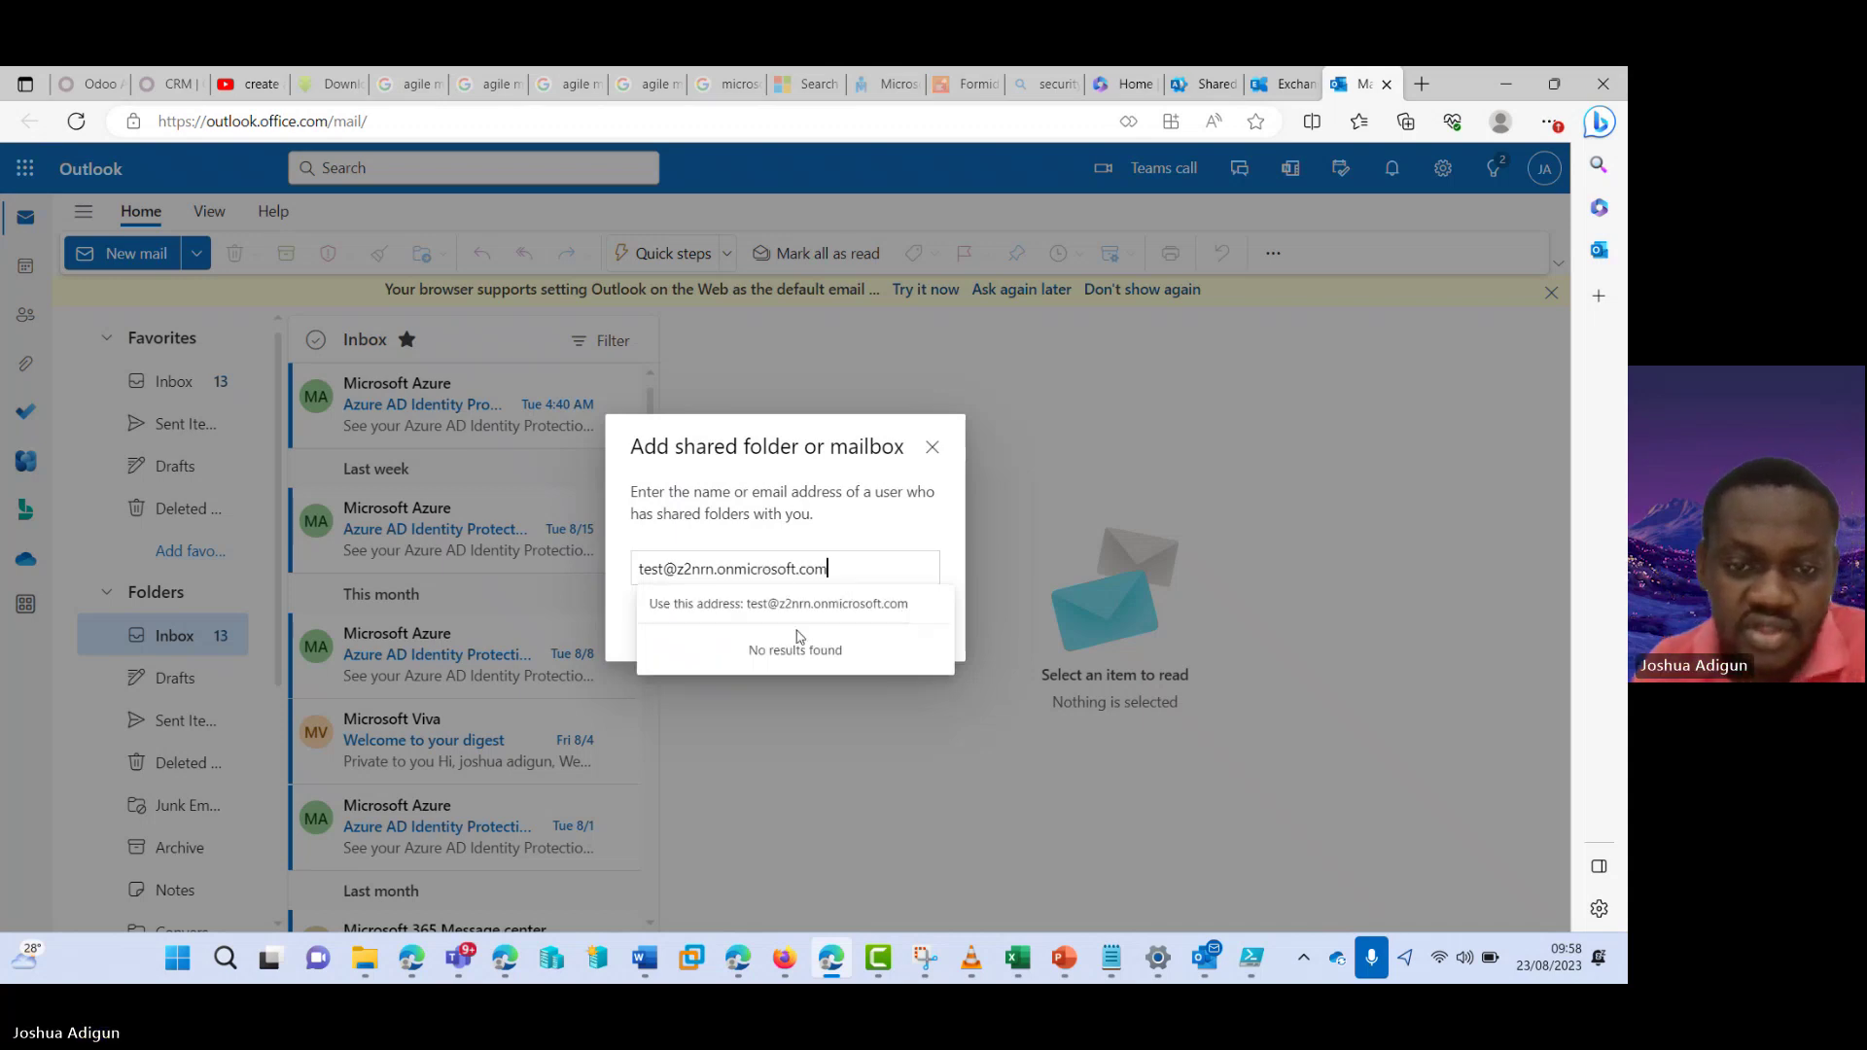
left_click(792, 605)
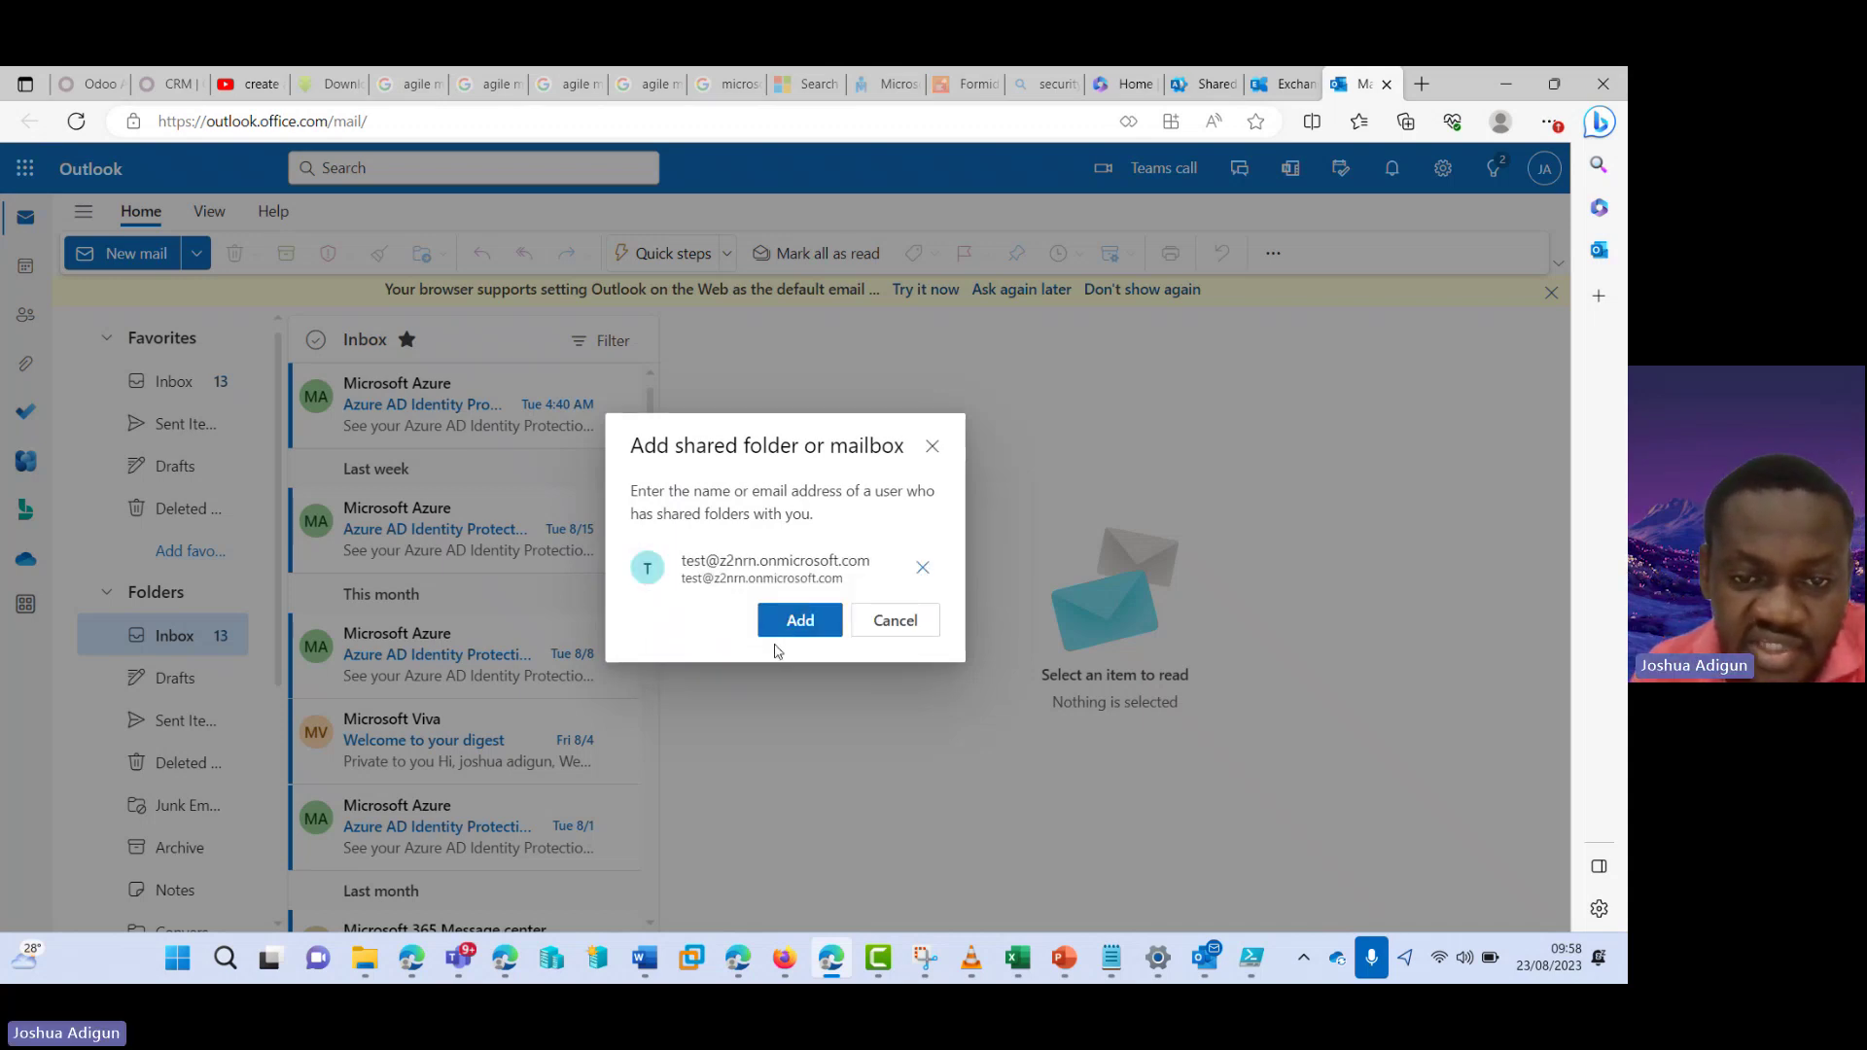
- Add the Test mailbox, then expand it in the folder list and open its empty Inbox
left_click(798, 622)
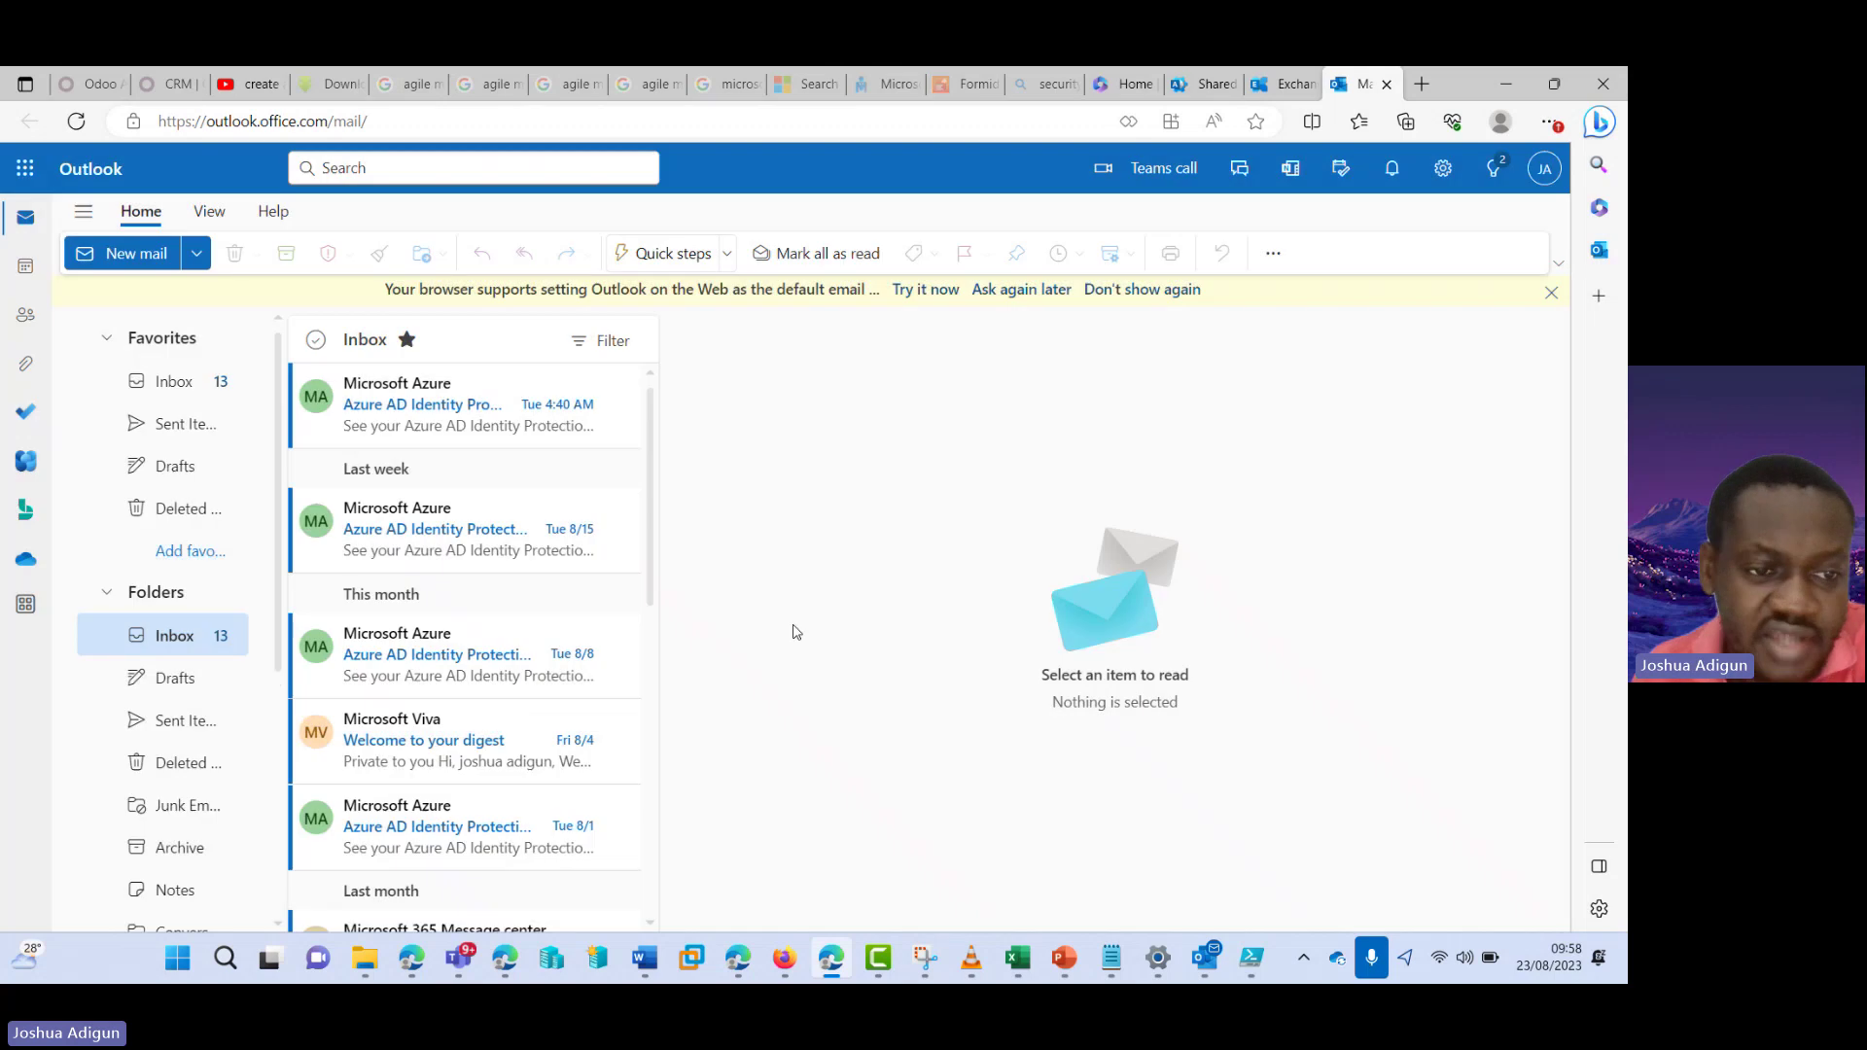
left_click(106, 596)
left_click(107, 596)
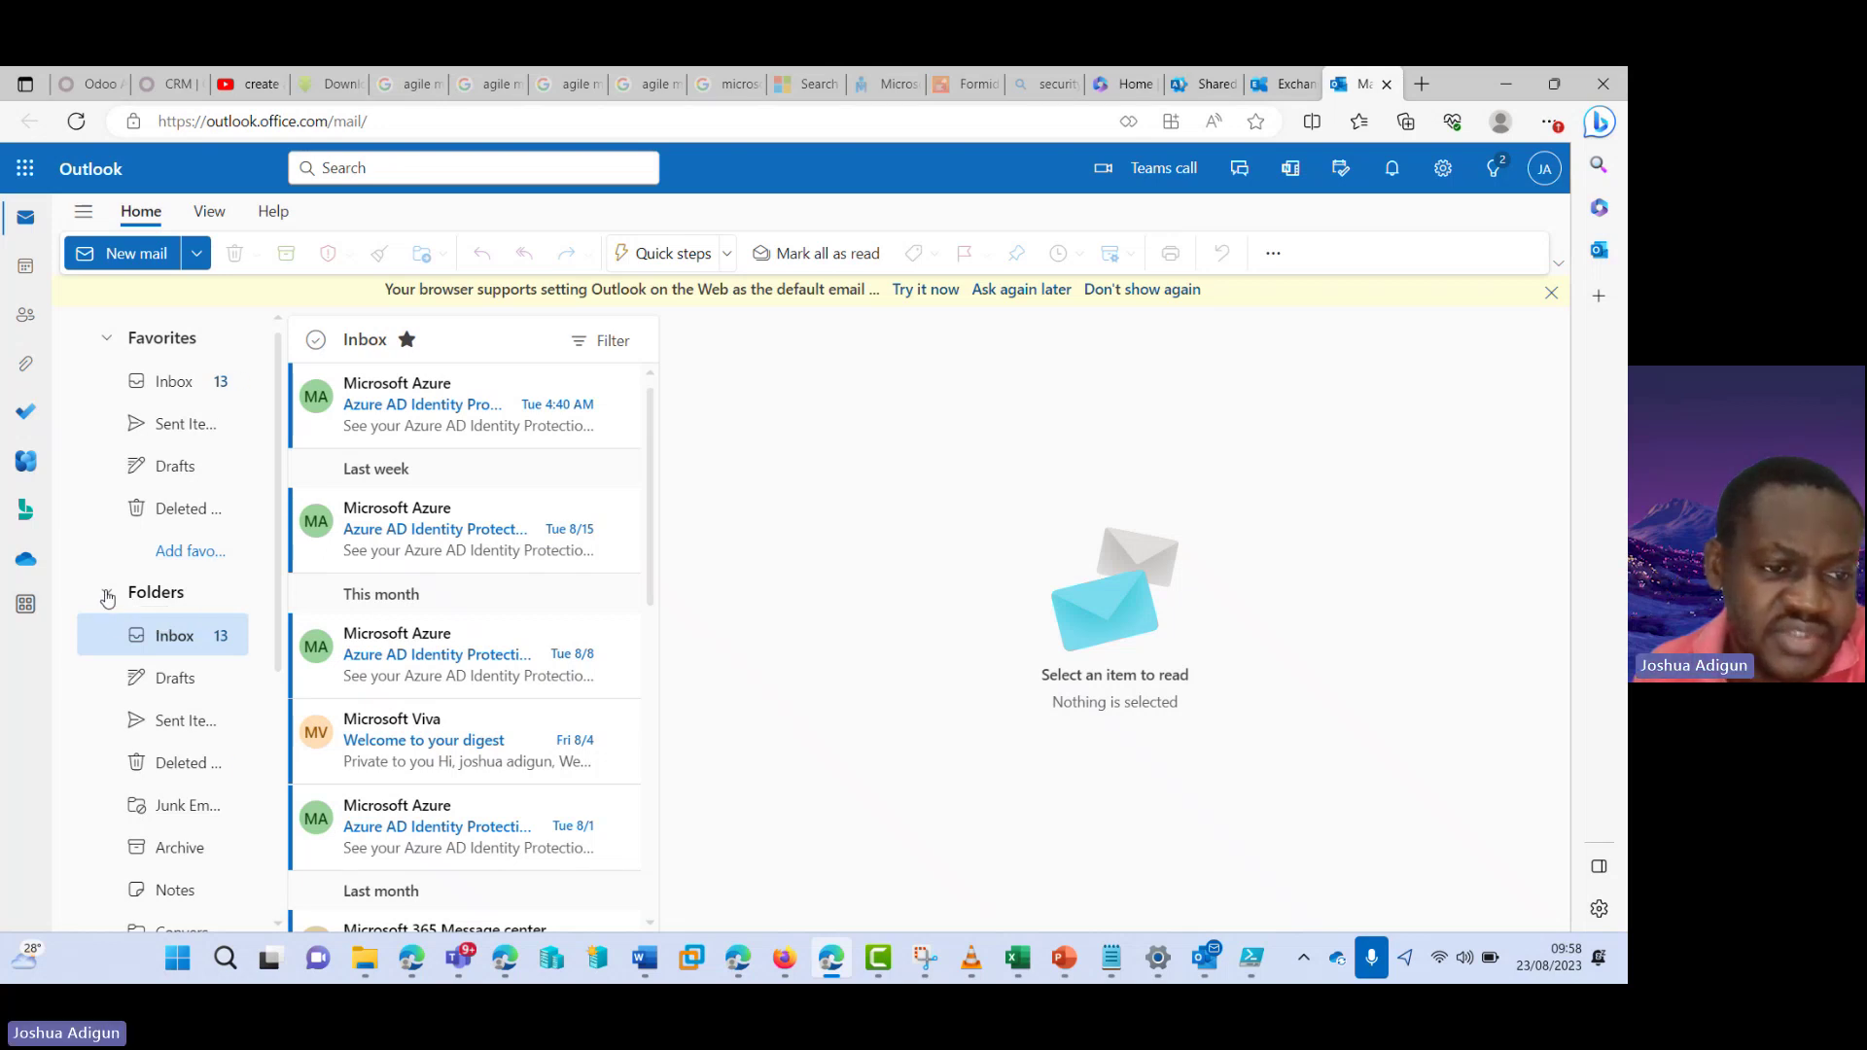
left_click(107, 596)
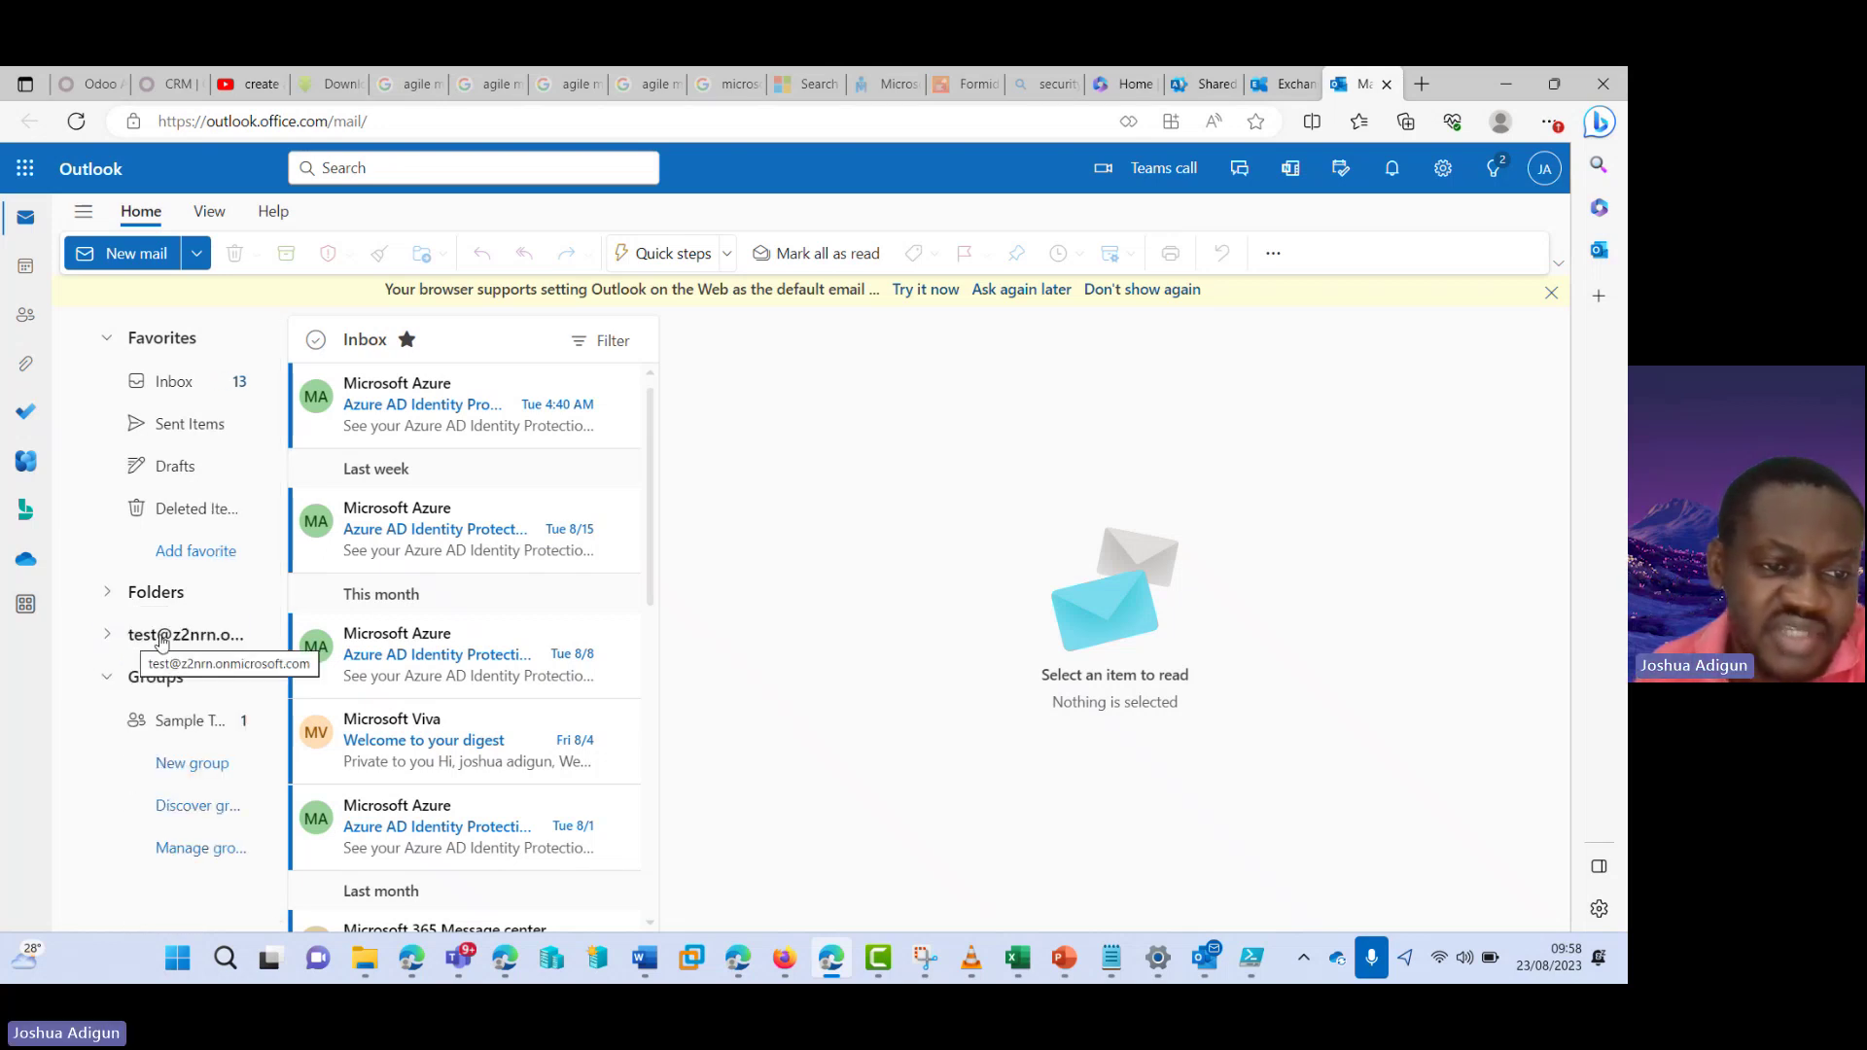
left_click(107, 637)
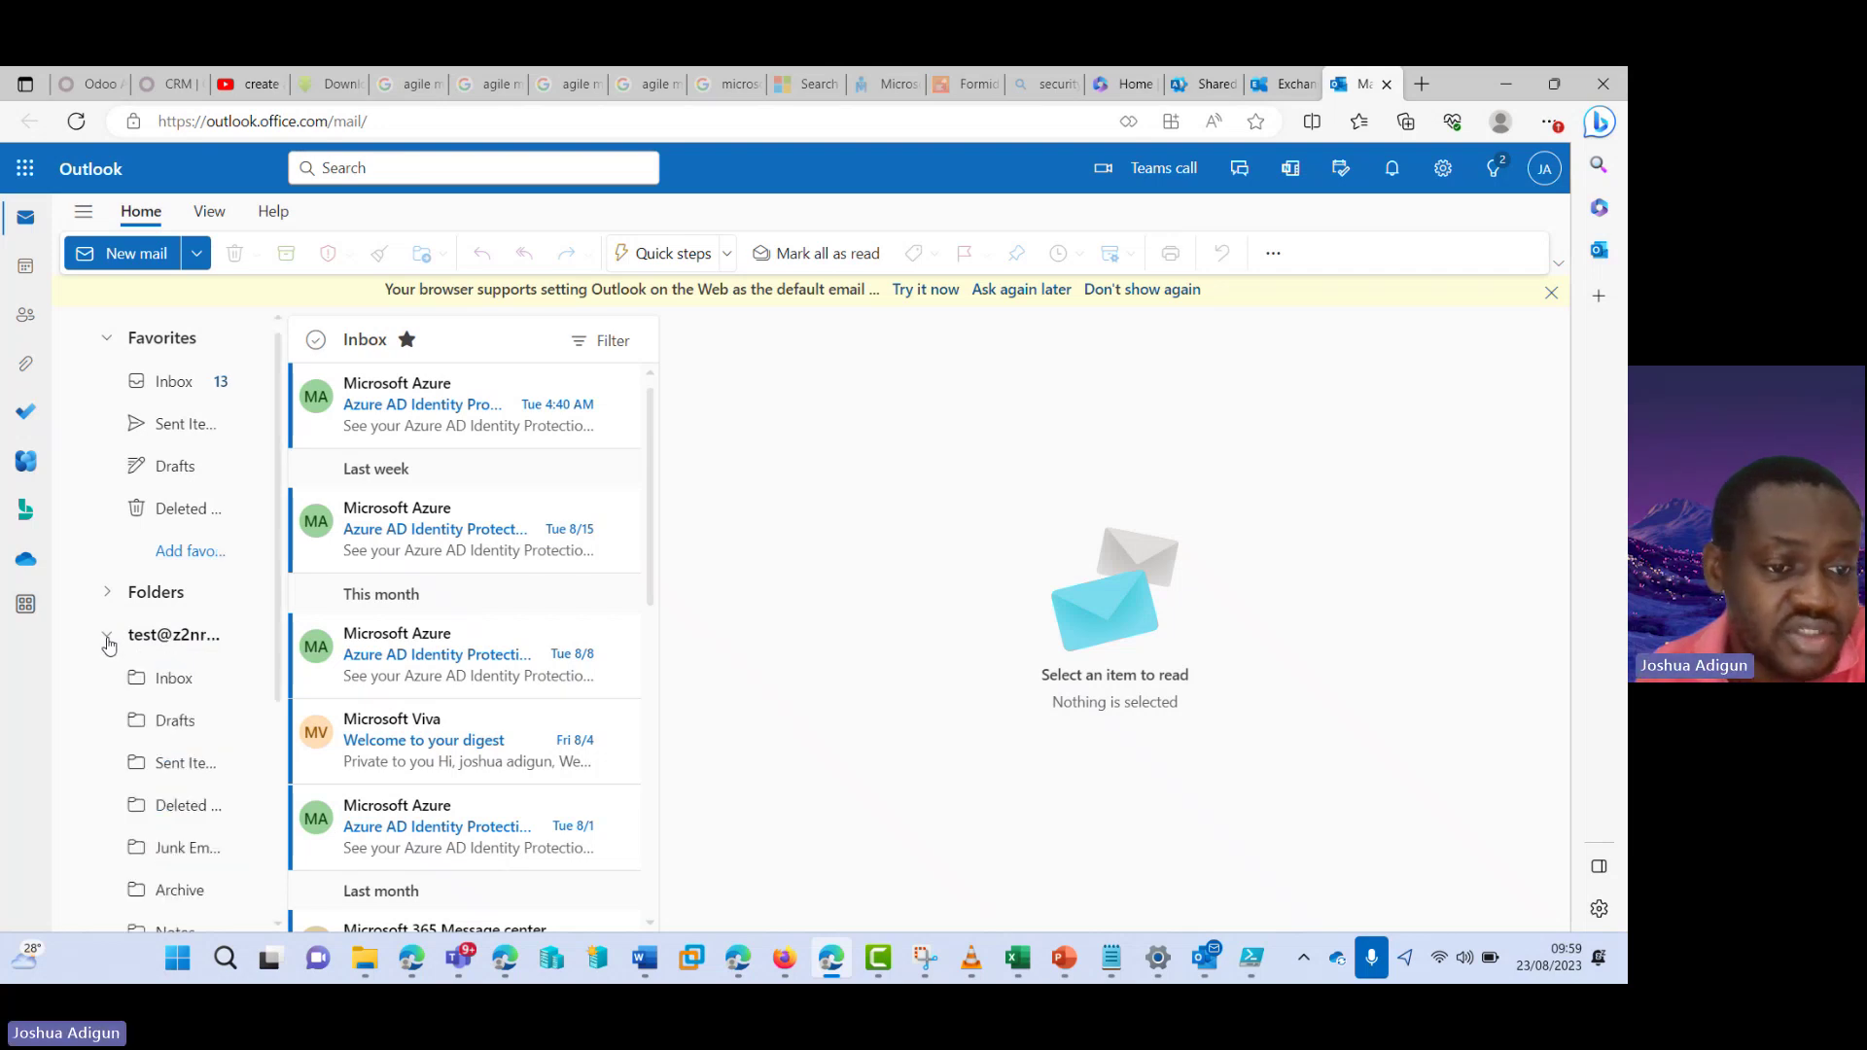
left_click(174, 680)
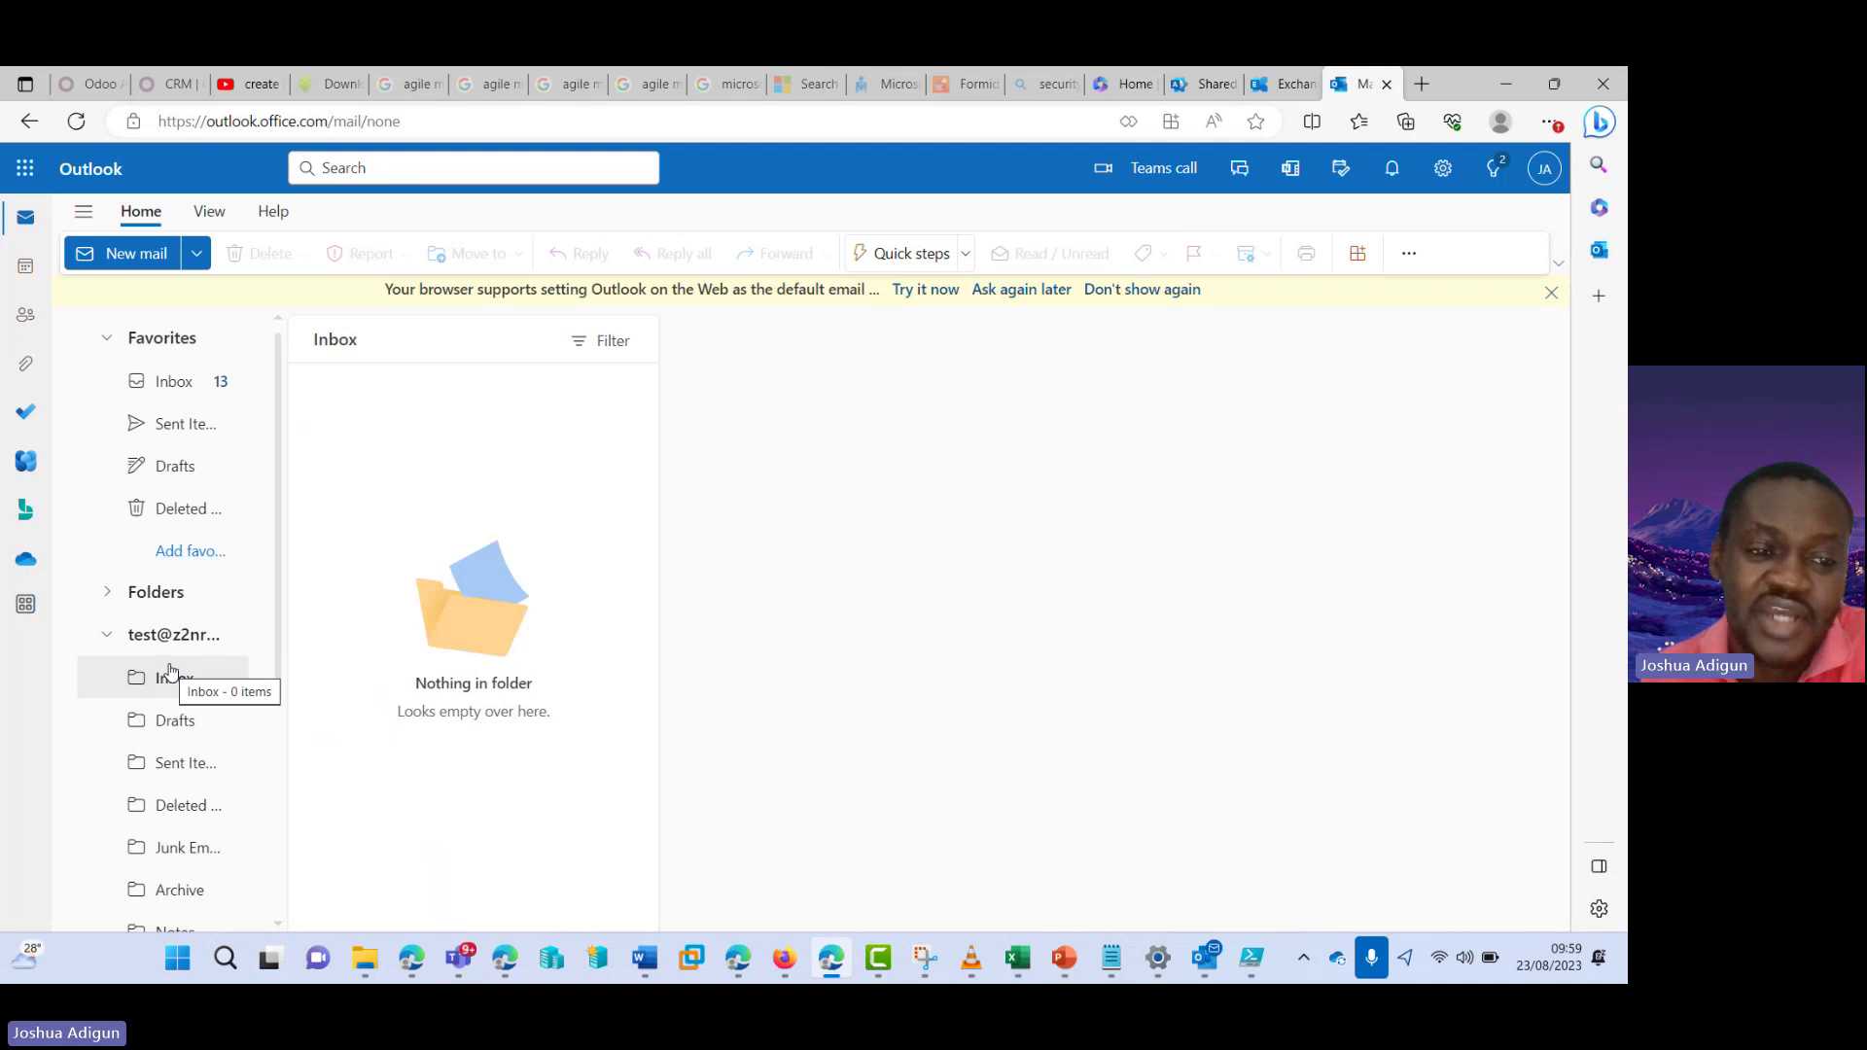
left_click(1544, 171)
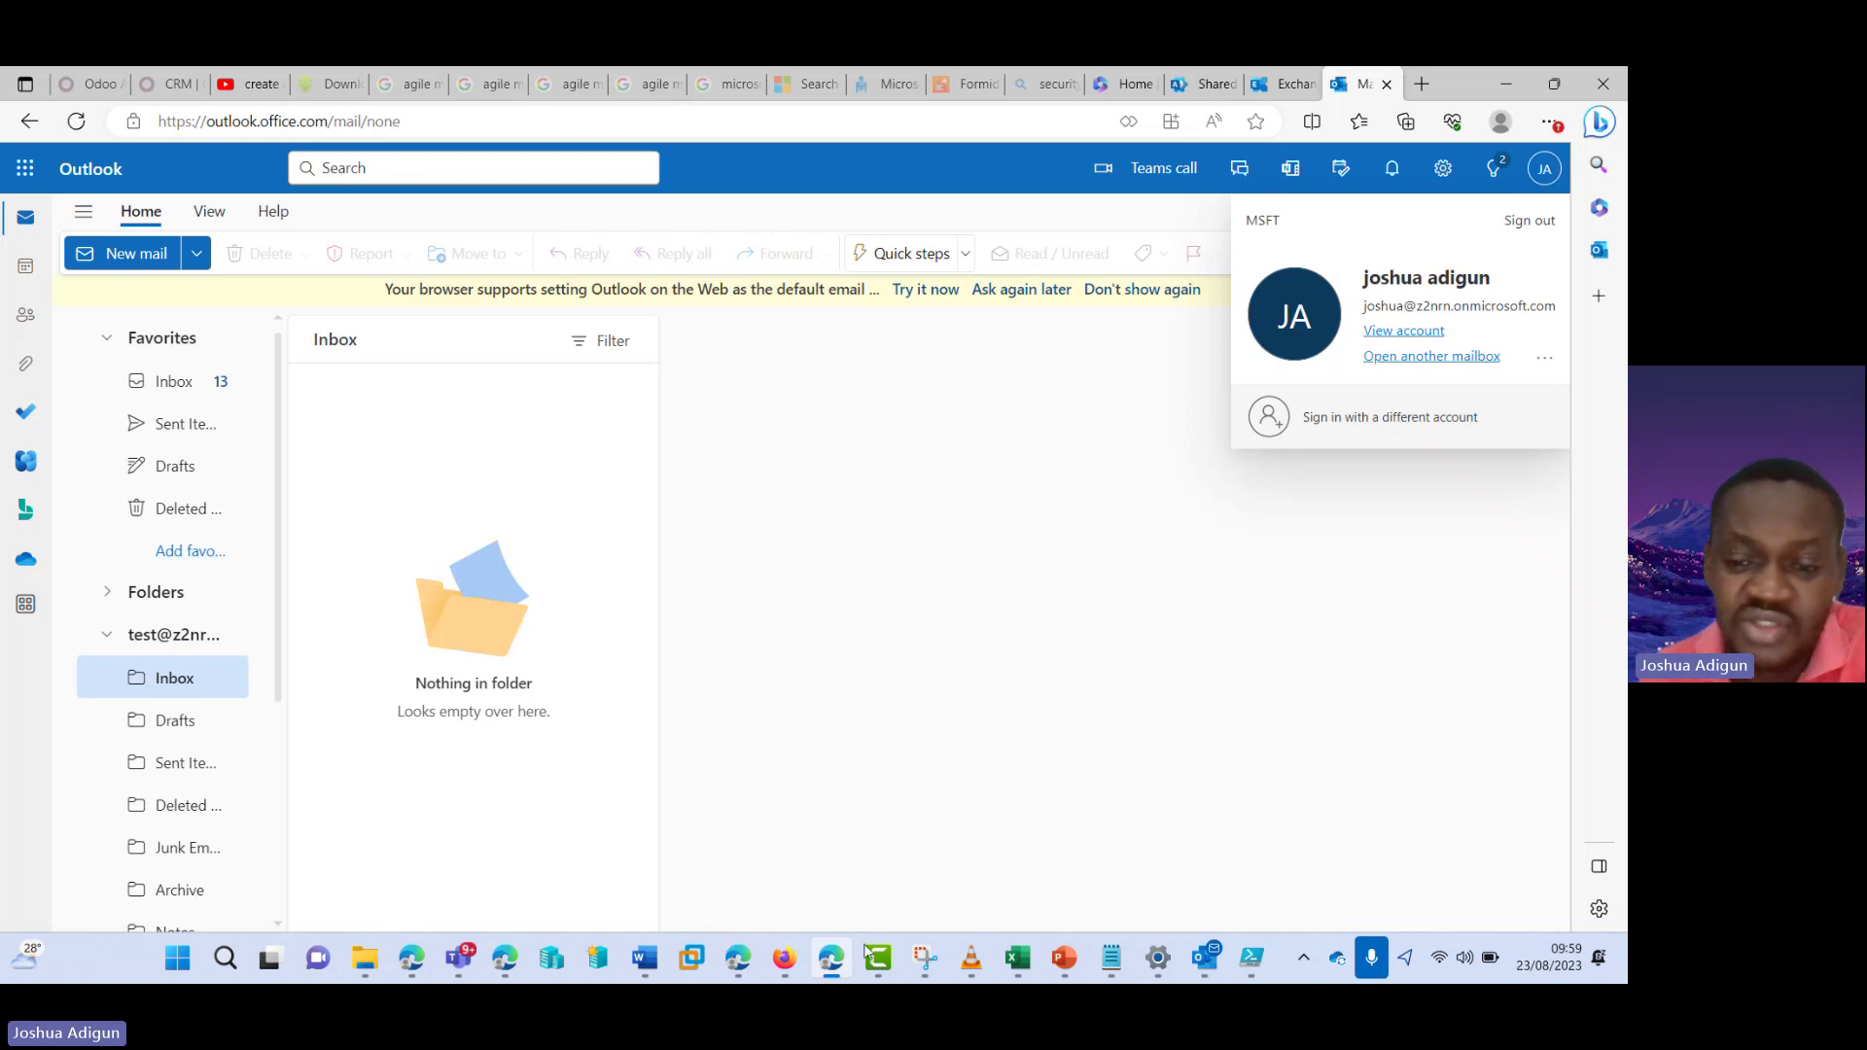
- In Outlook desktop, open Account Settings and choose Change on the primary Exchange account
left_click(1214, 963)
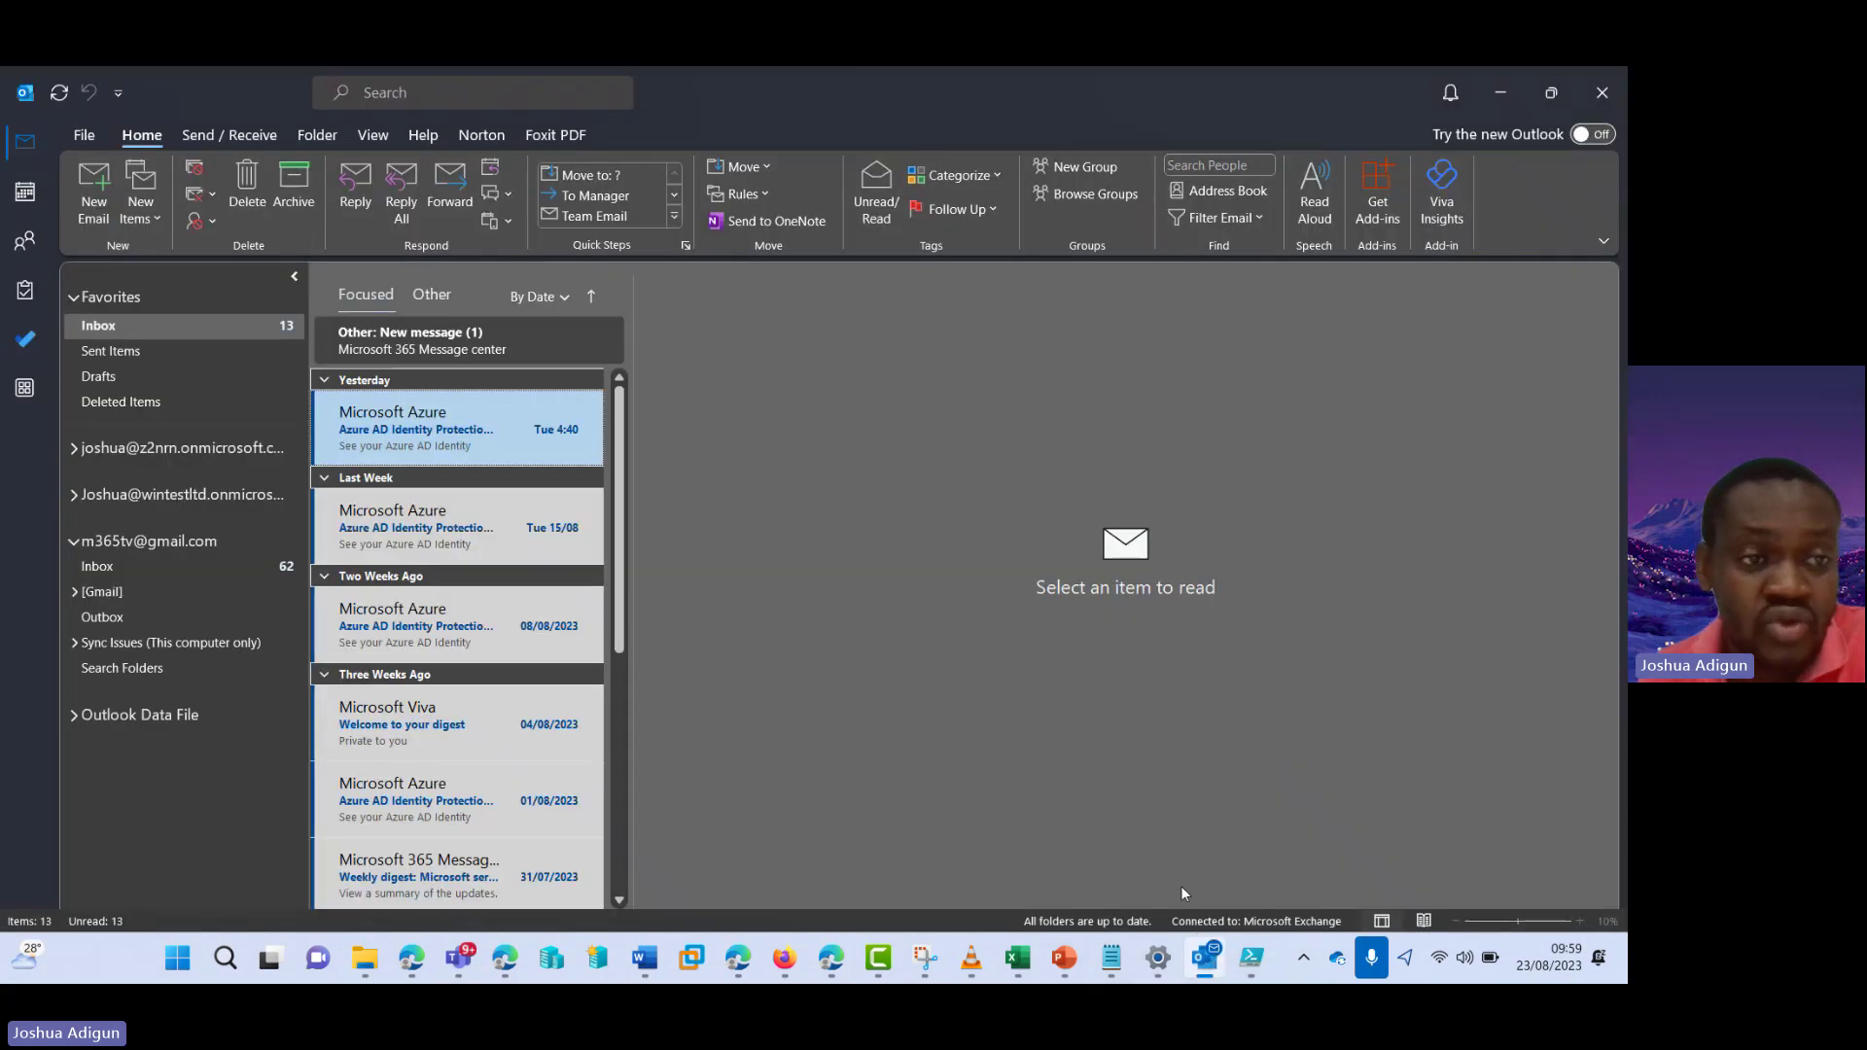
left_click(78, 134)
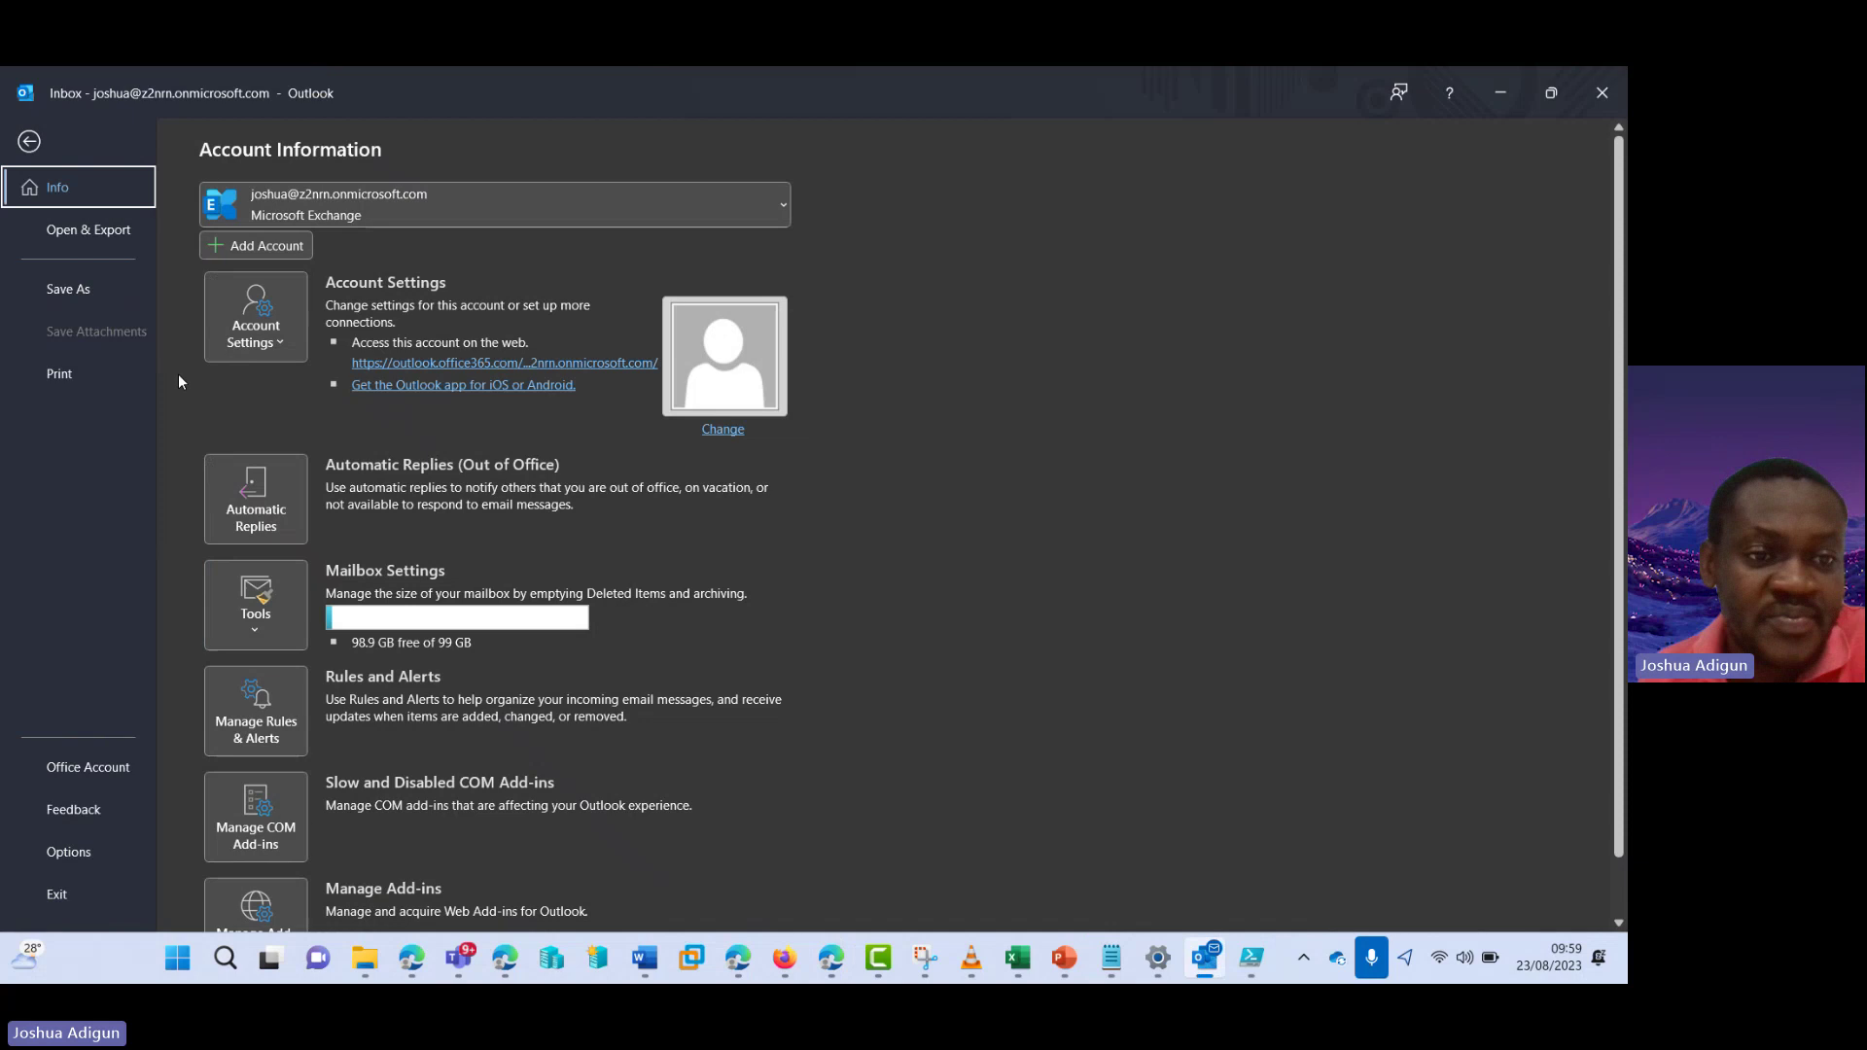
left_click(257, 336)
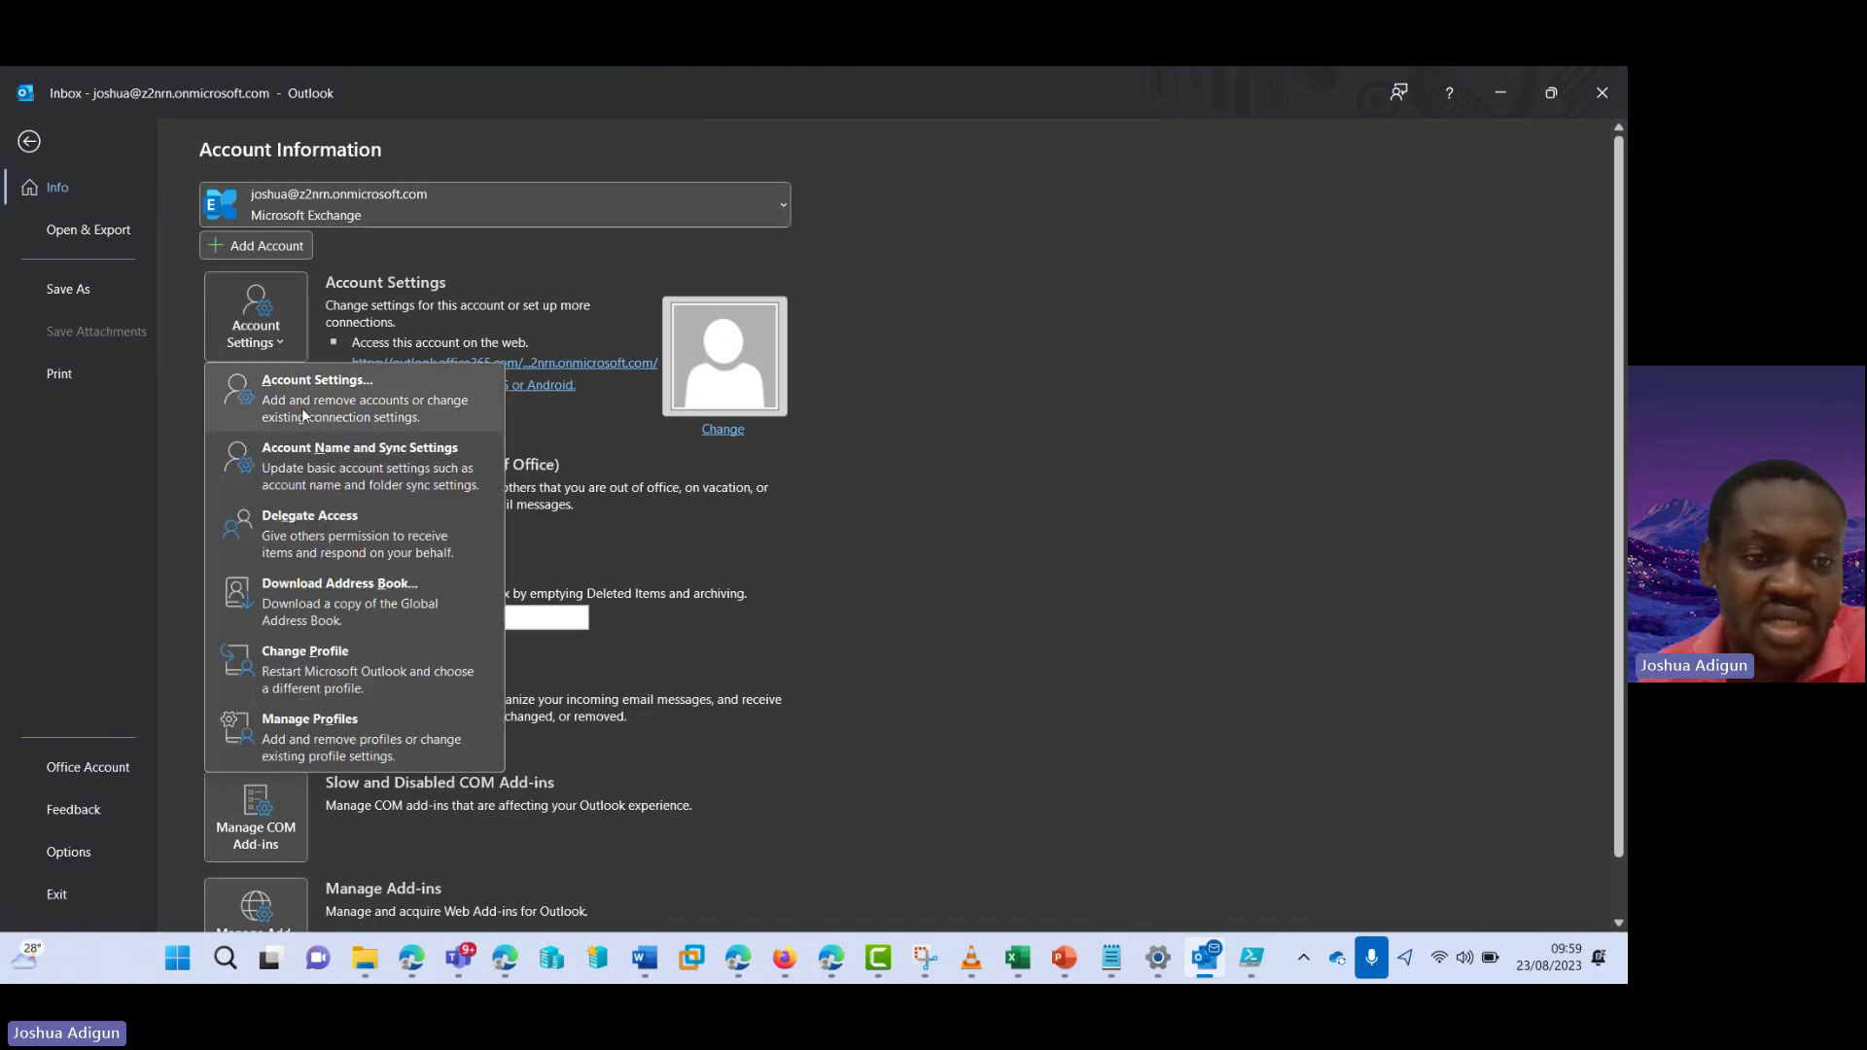
left_click(343, 414)
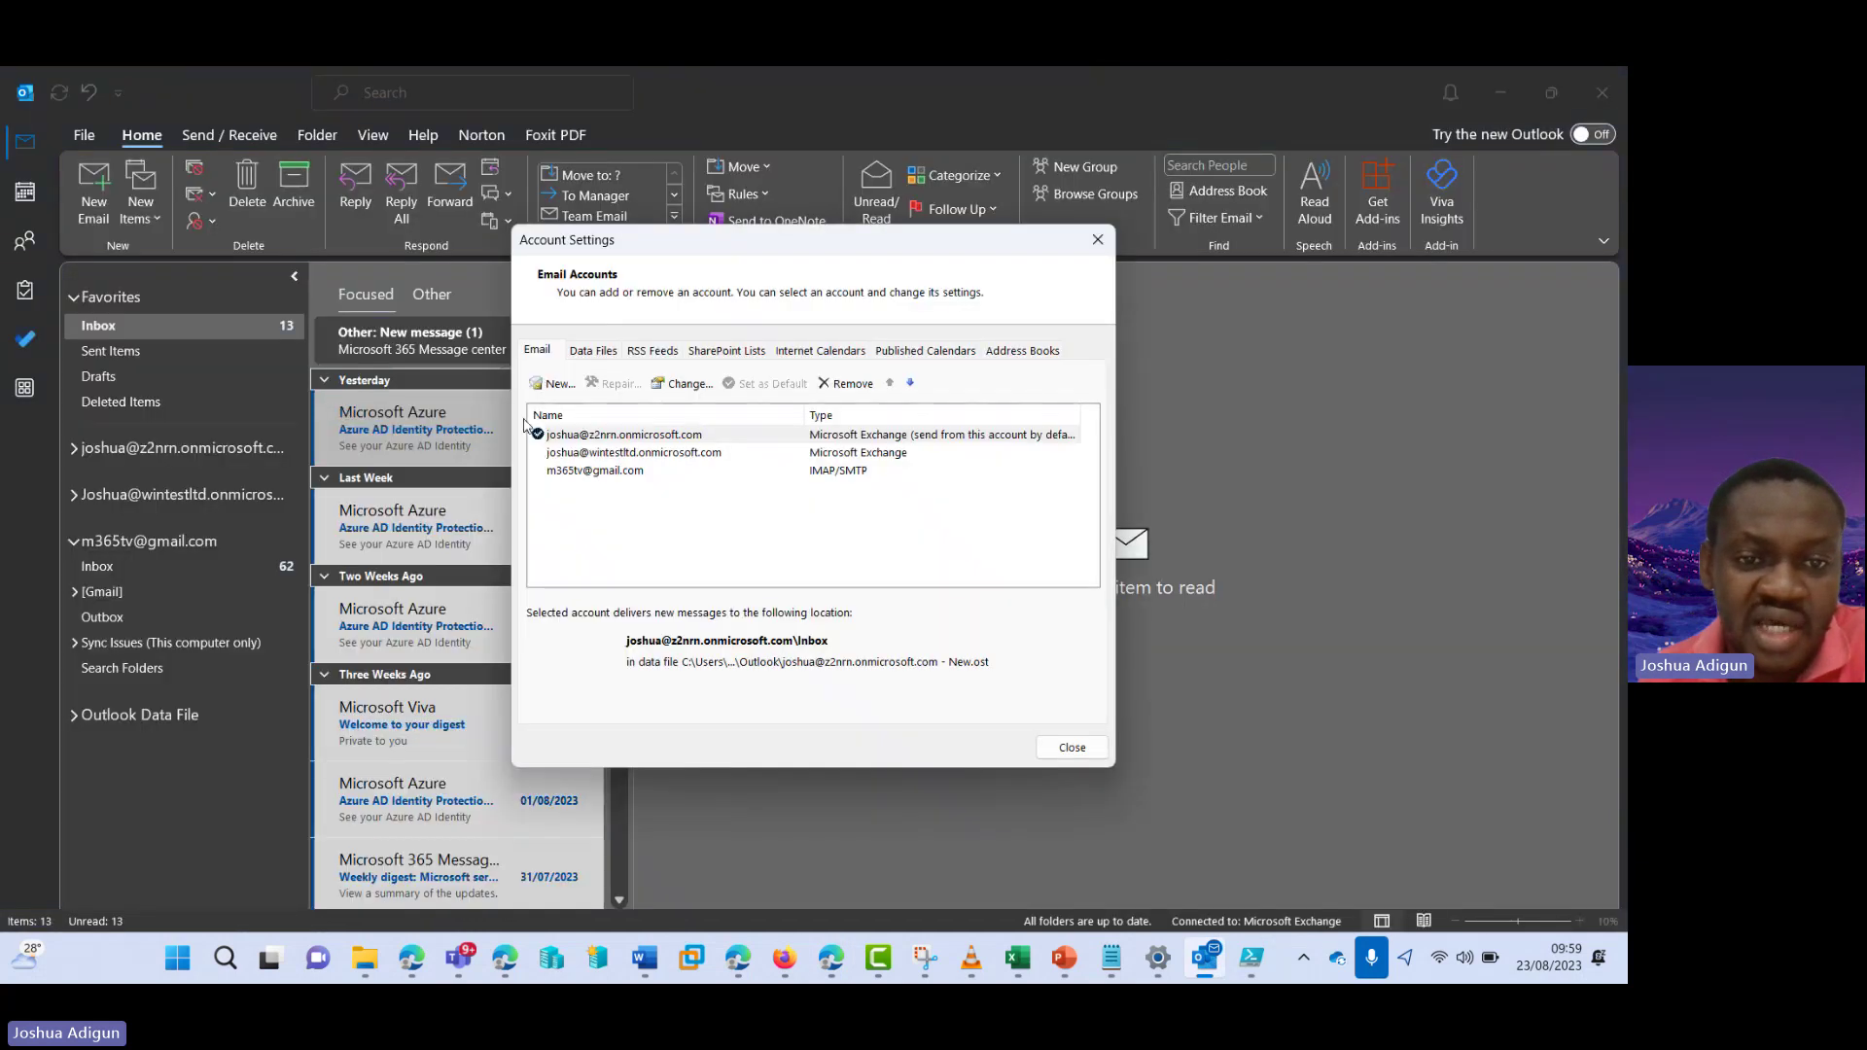
left_click(633, 437)
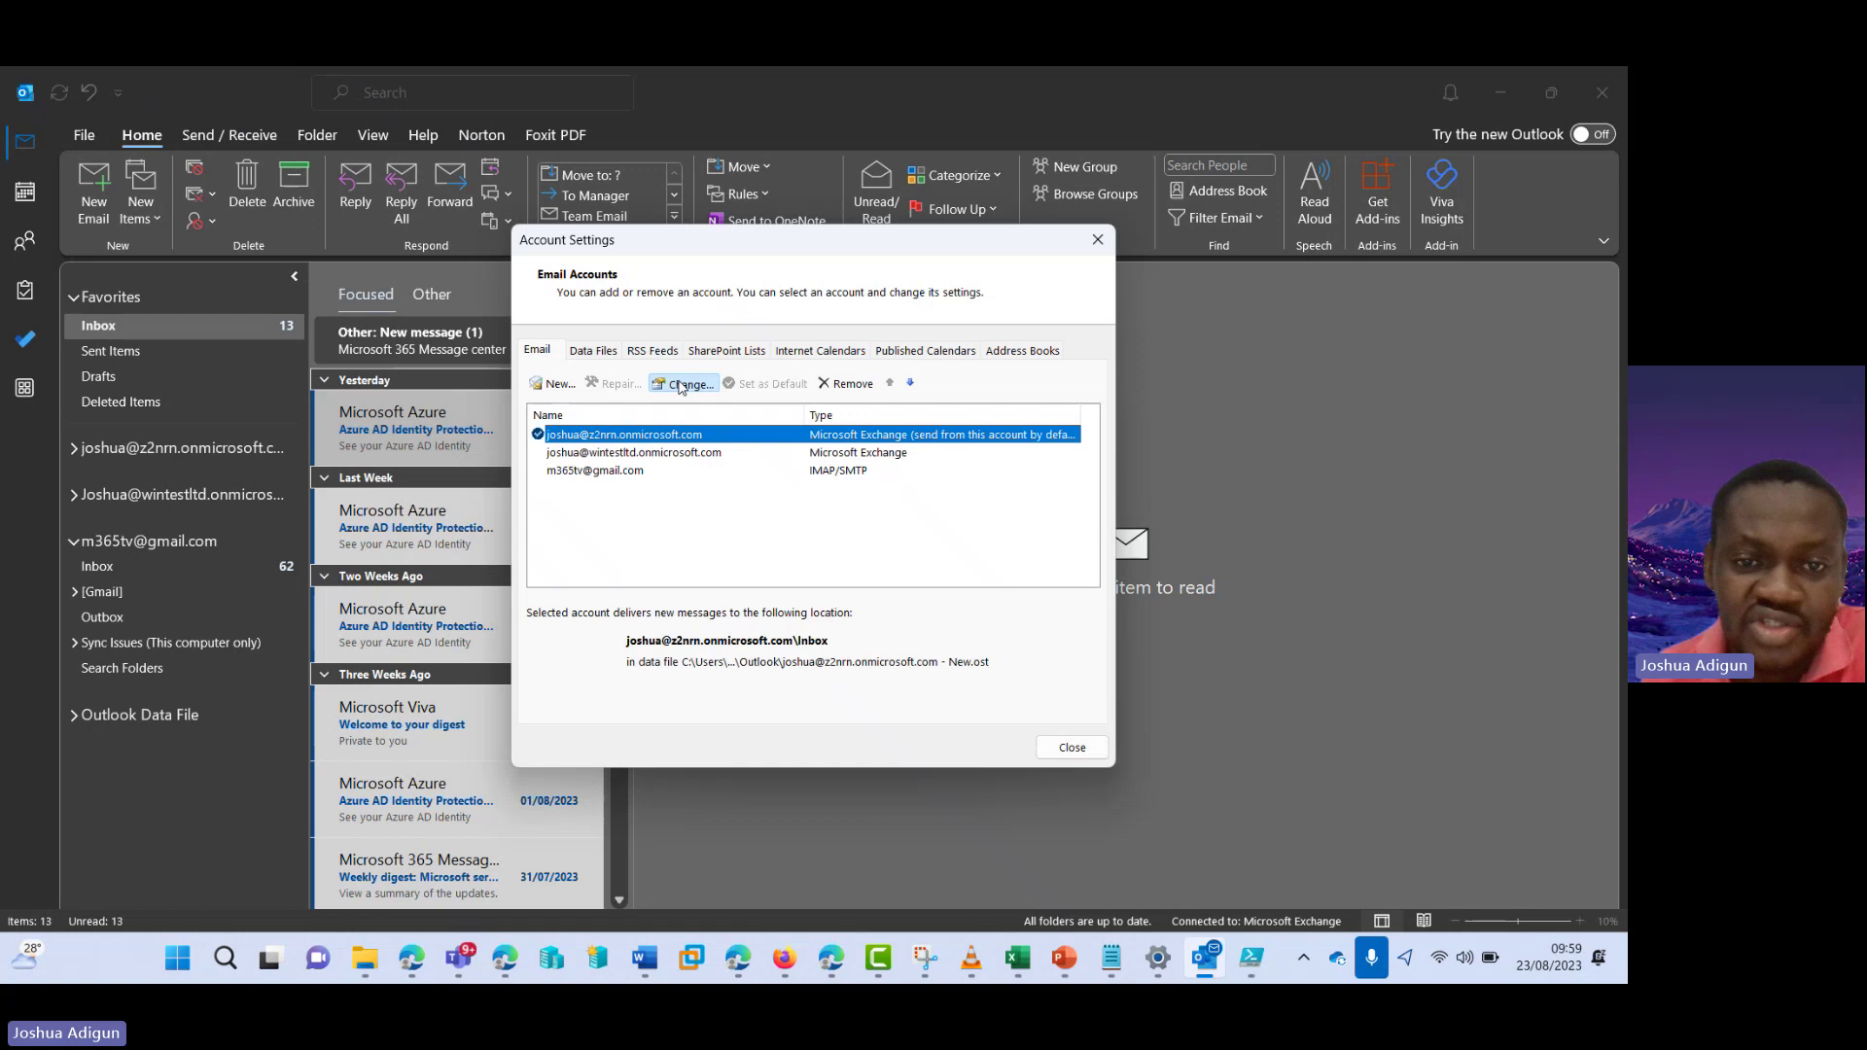
left_click(681, 385)
- Under More Settings > Advanced, add the Test2 shared mailbox address as an additional mailbox
left_click(642, 765)
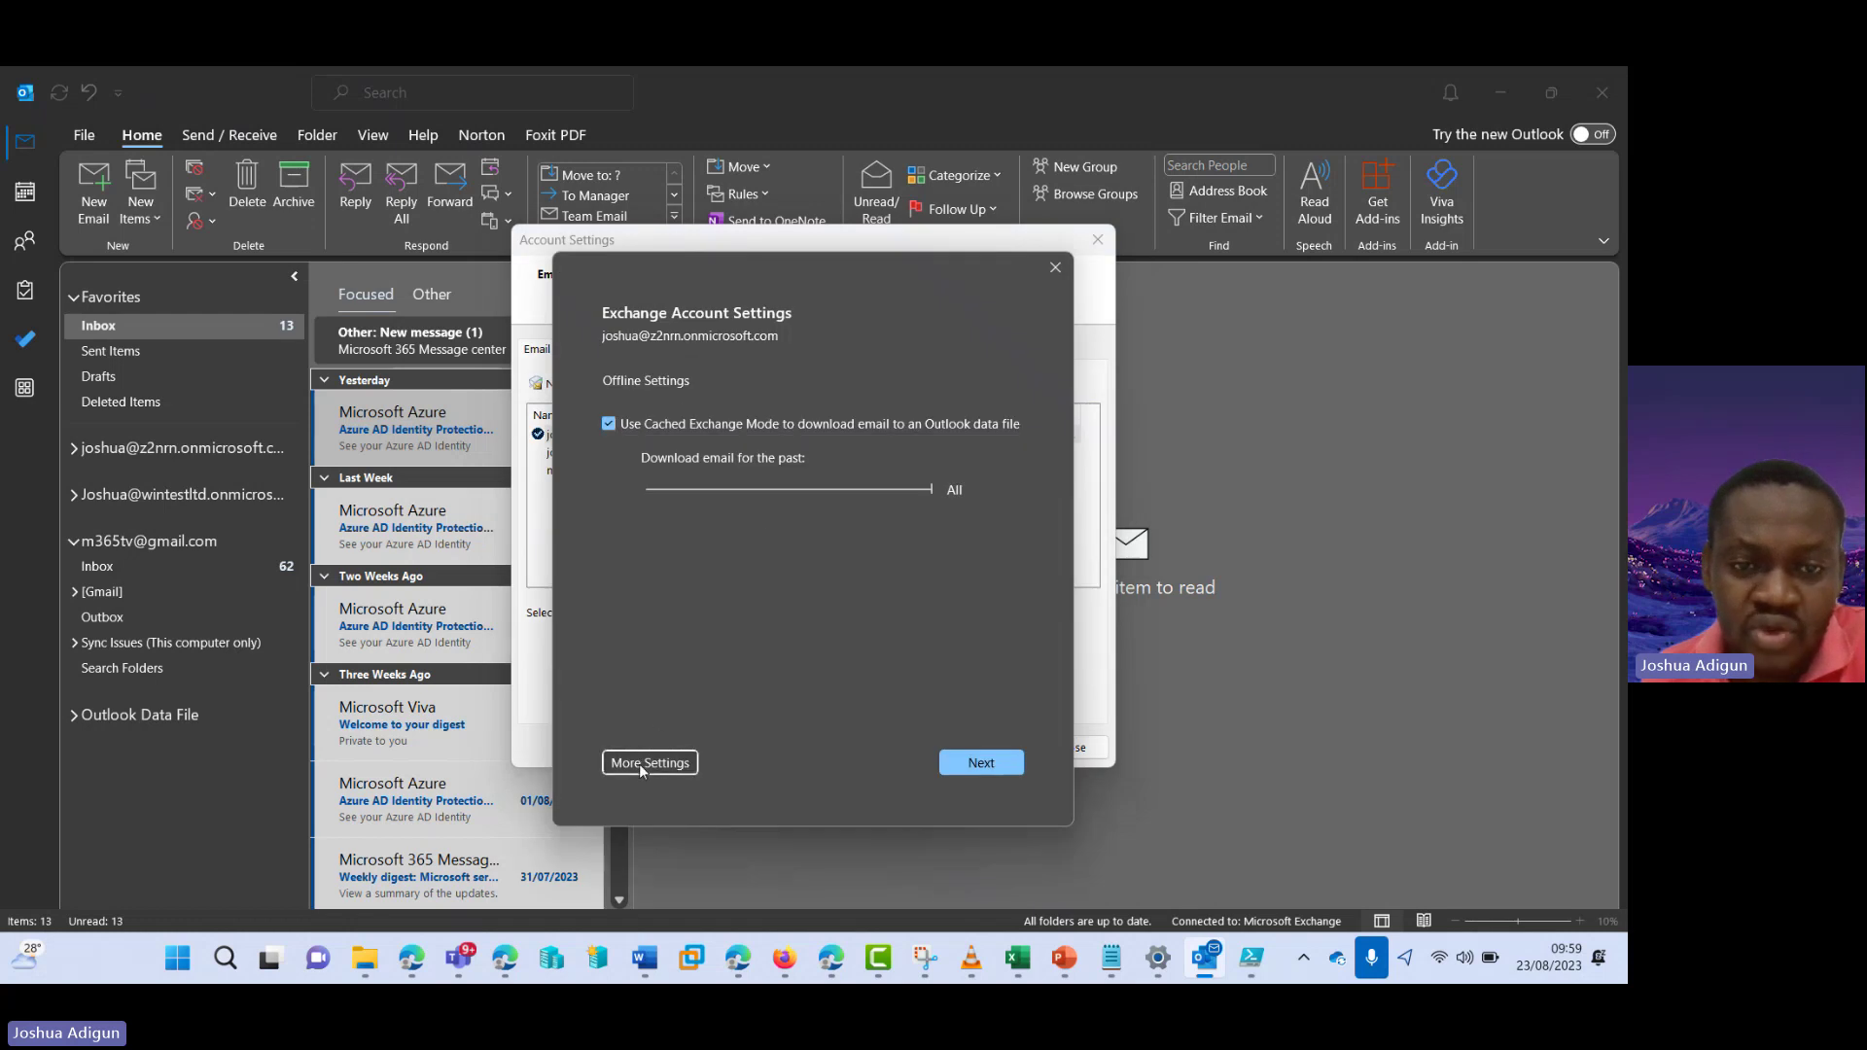
left_click(611, 415)
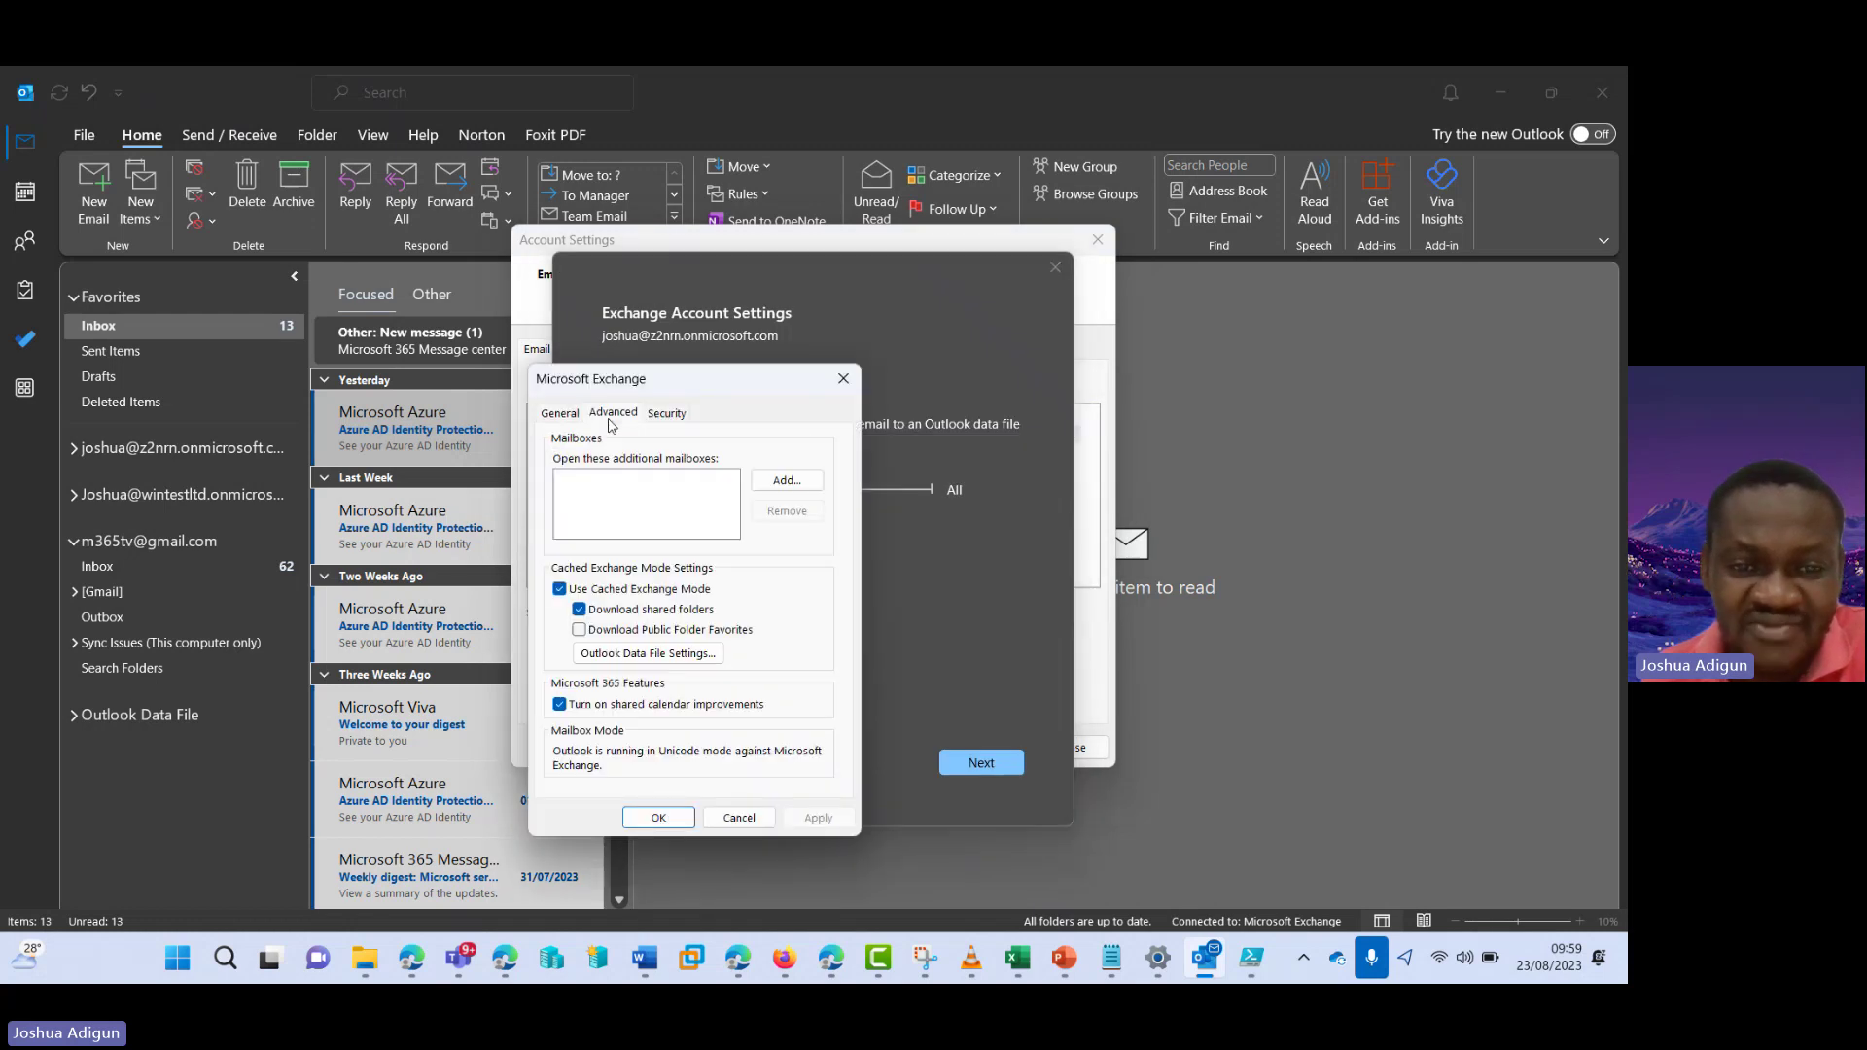
left_click(787, 481)
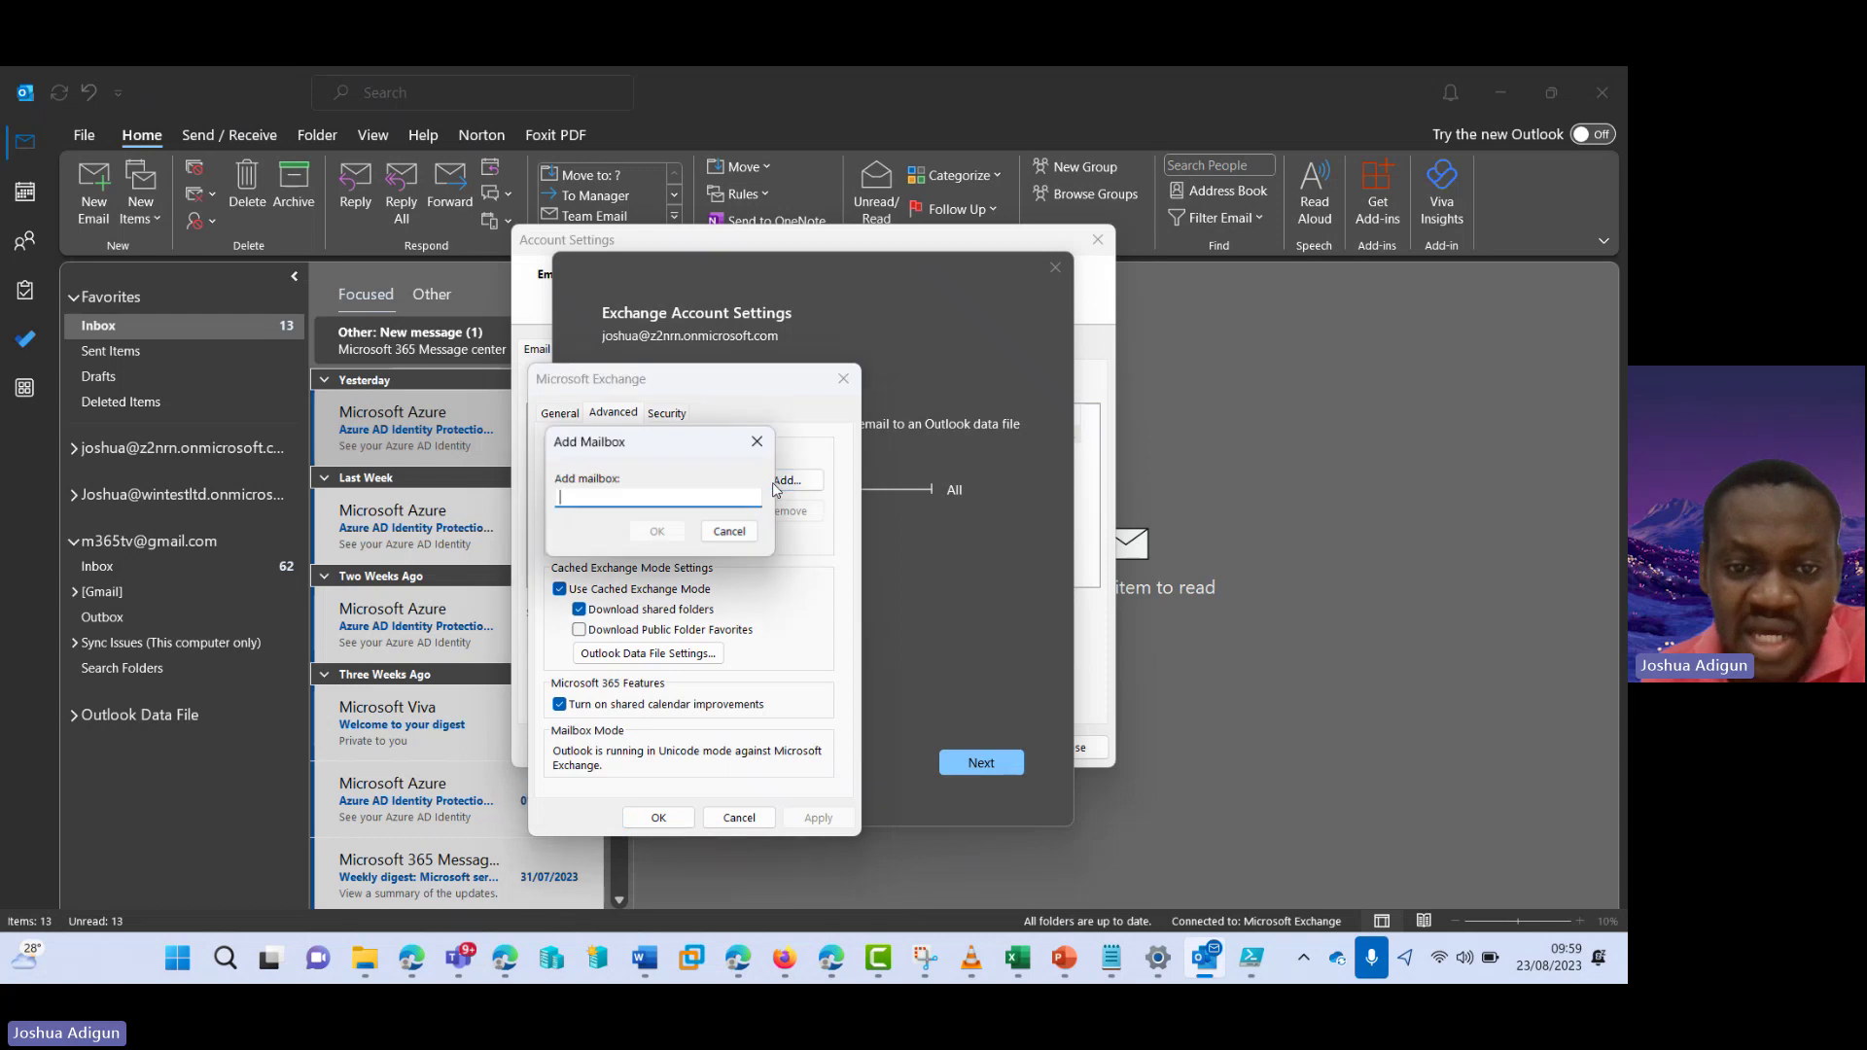
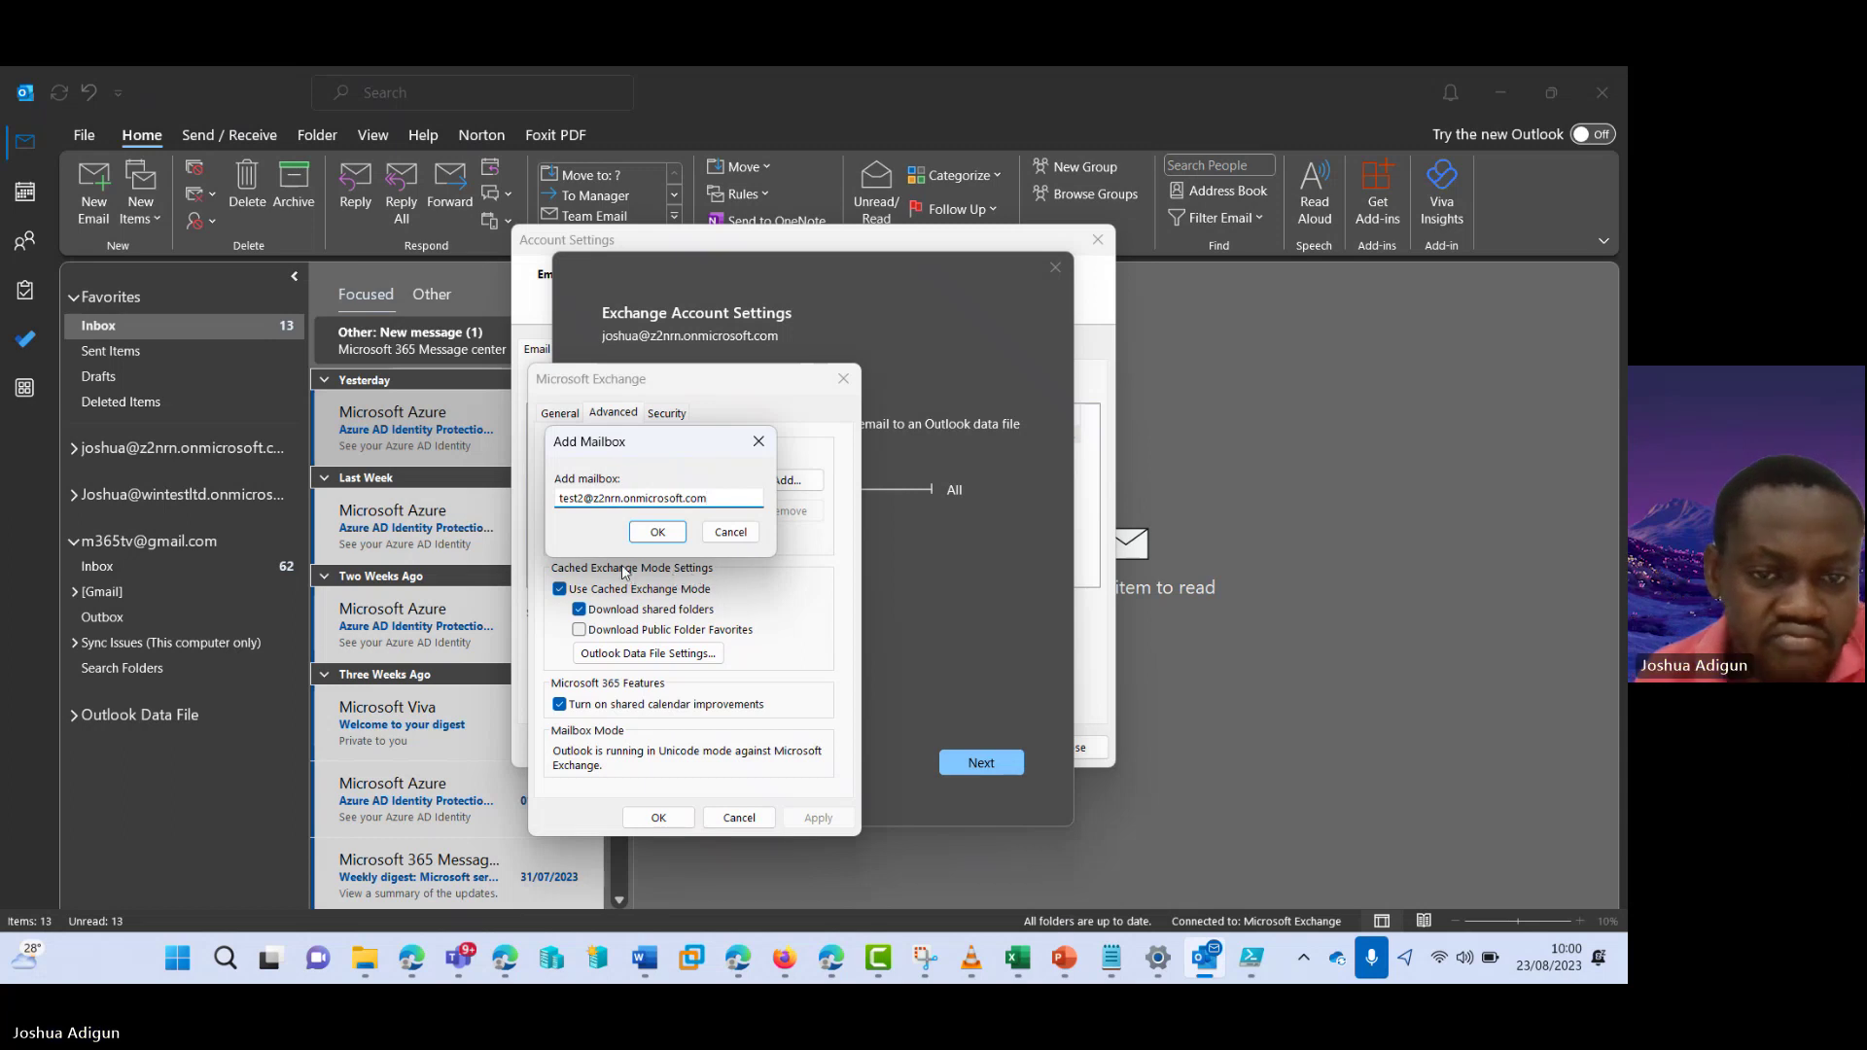
left_click(654, 532)
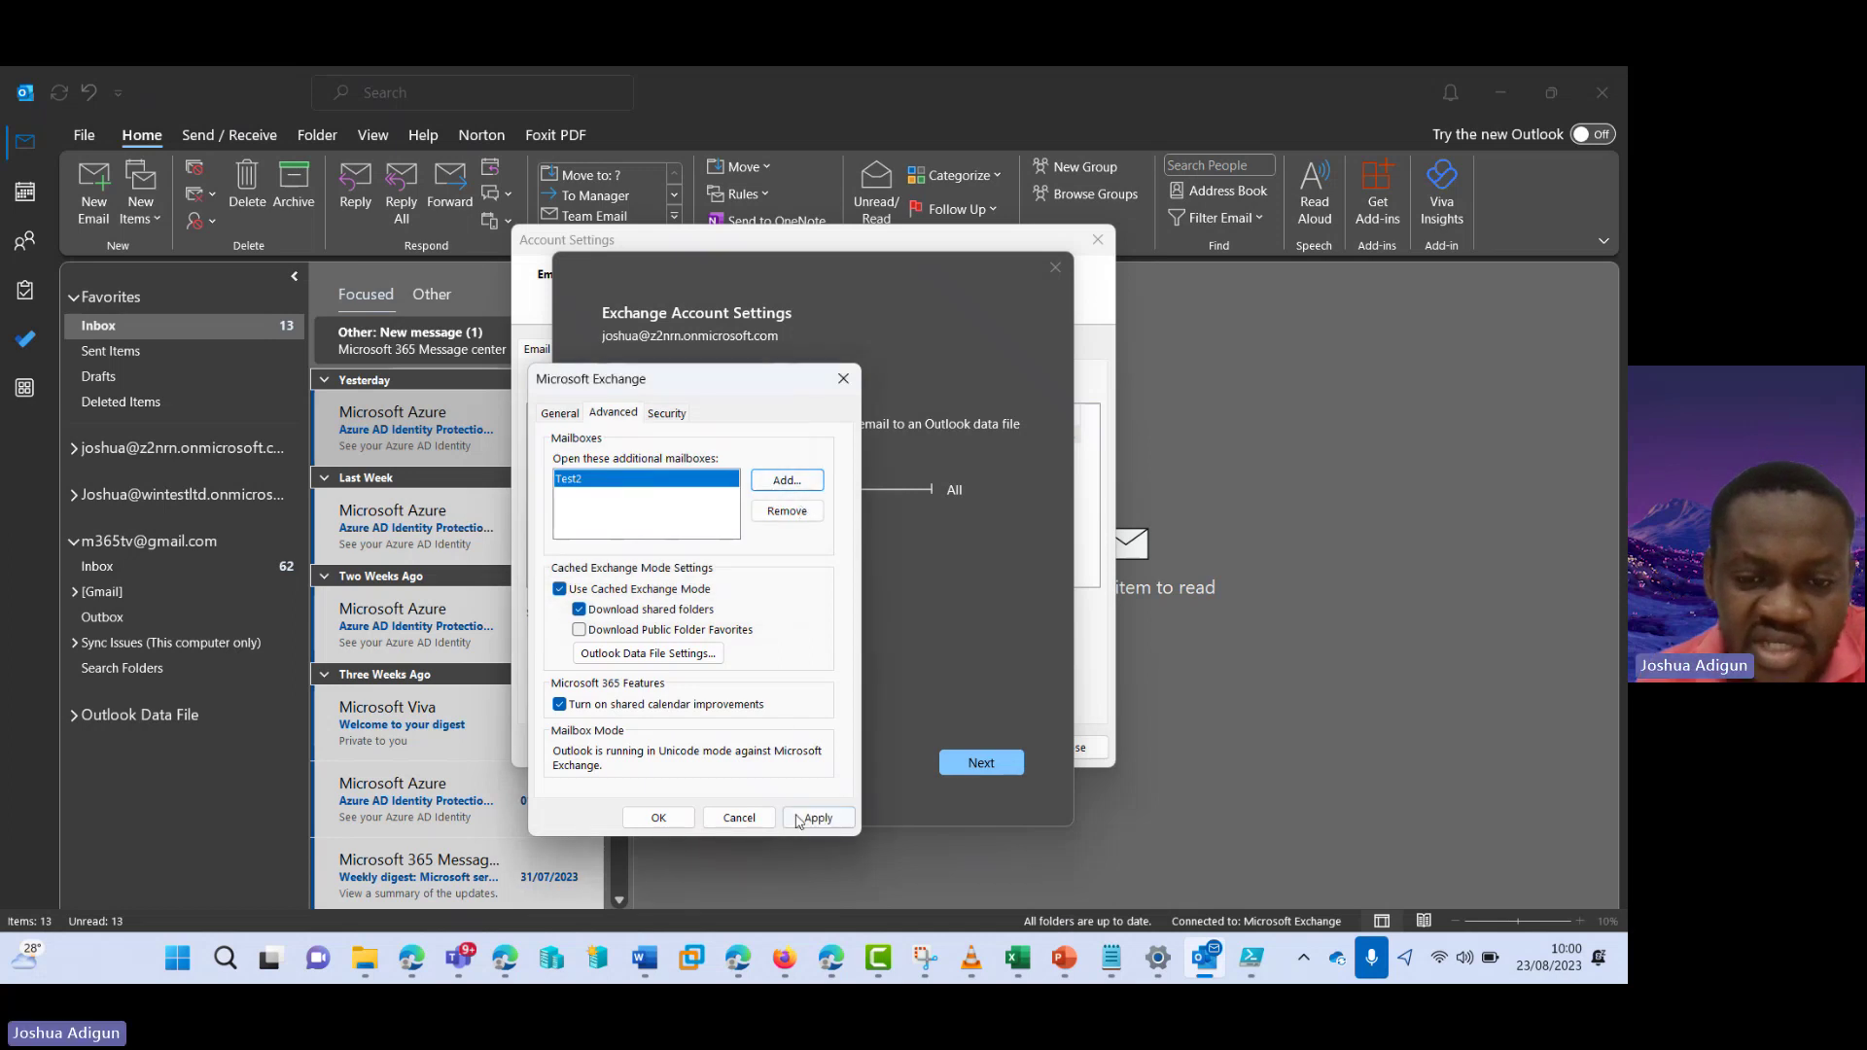
- Apply and OK the Exchange settings, finish the account update, and close Account Settings
left_click(798, 819)
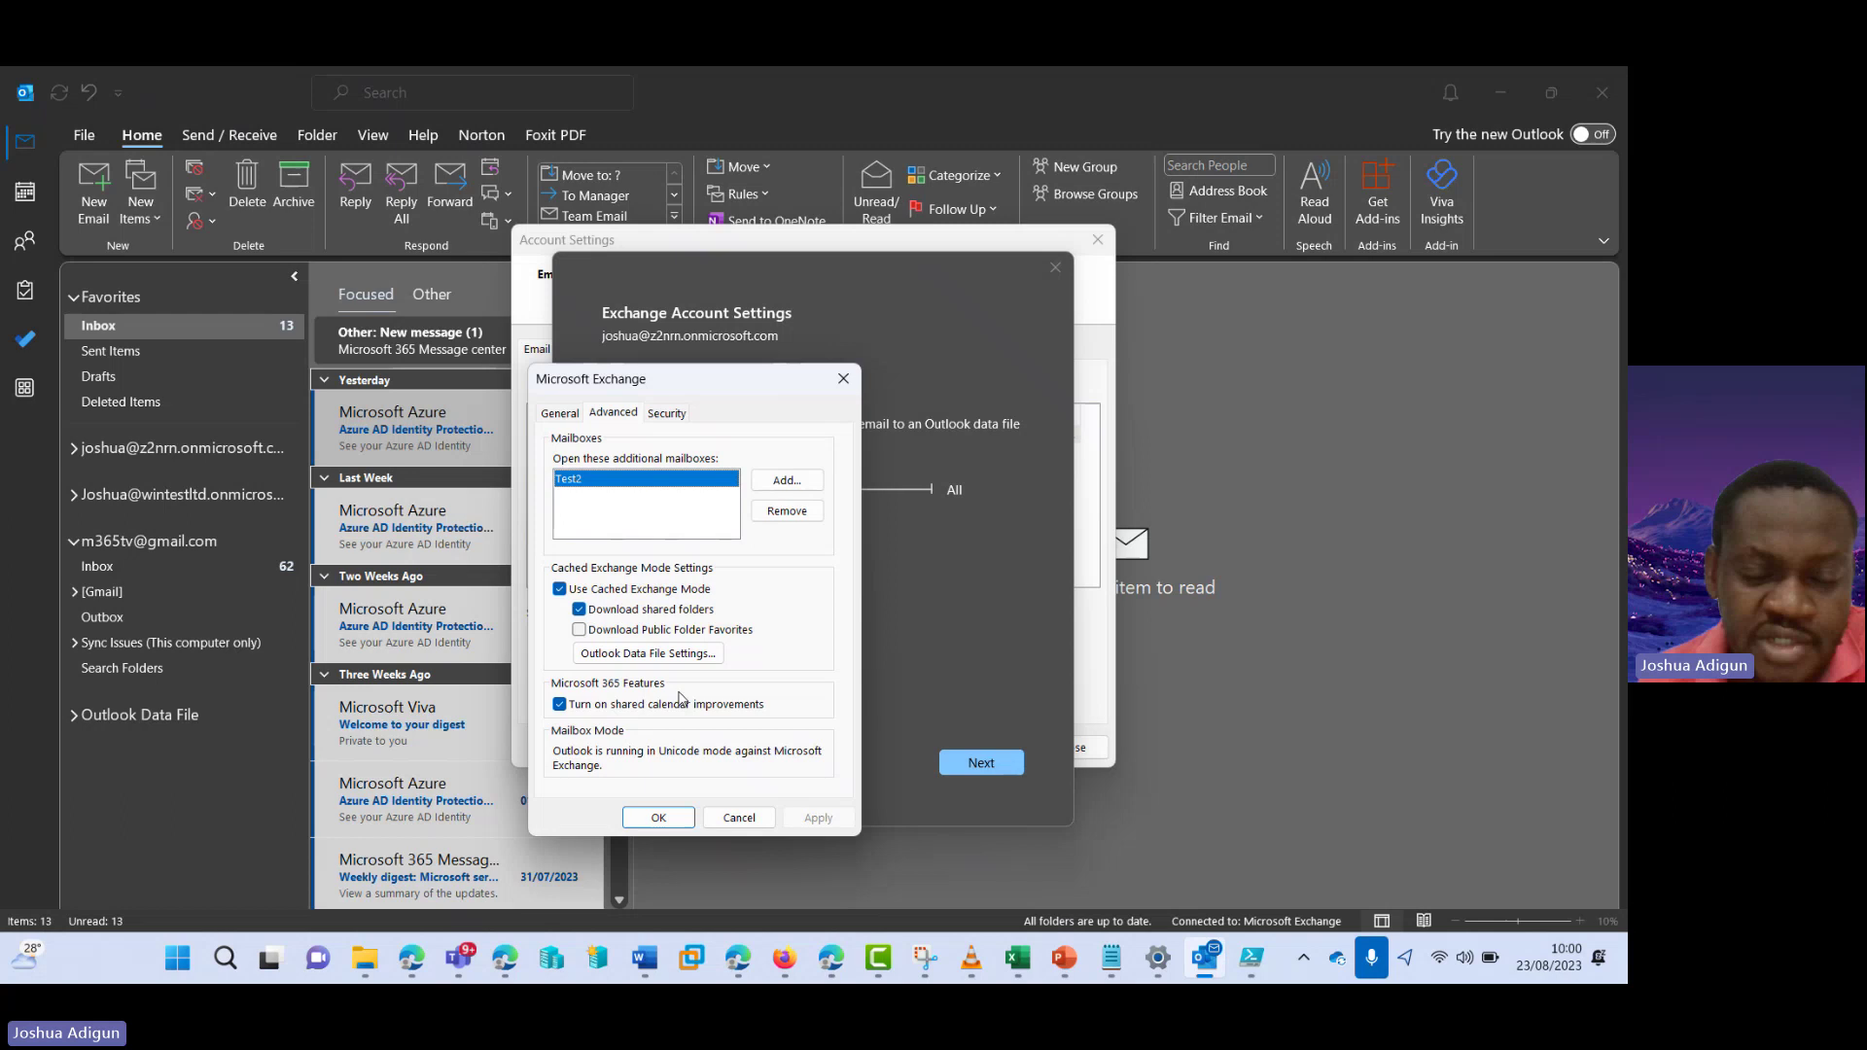
key("Return")
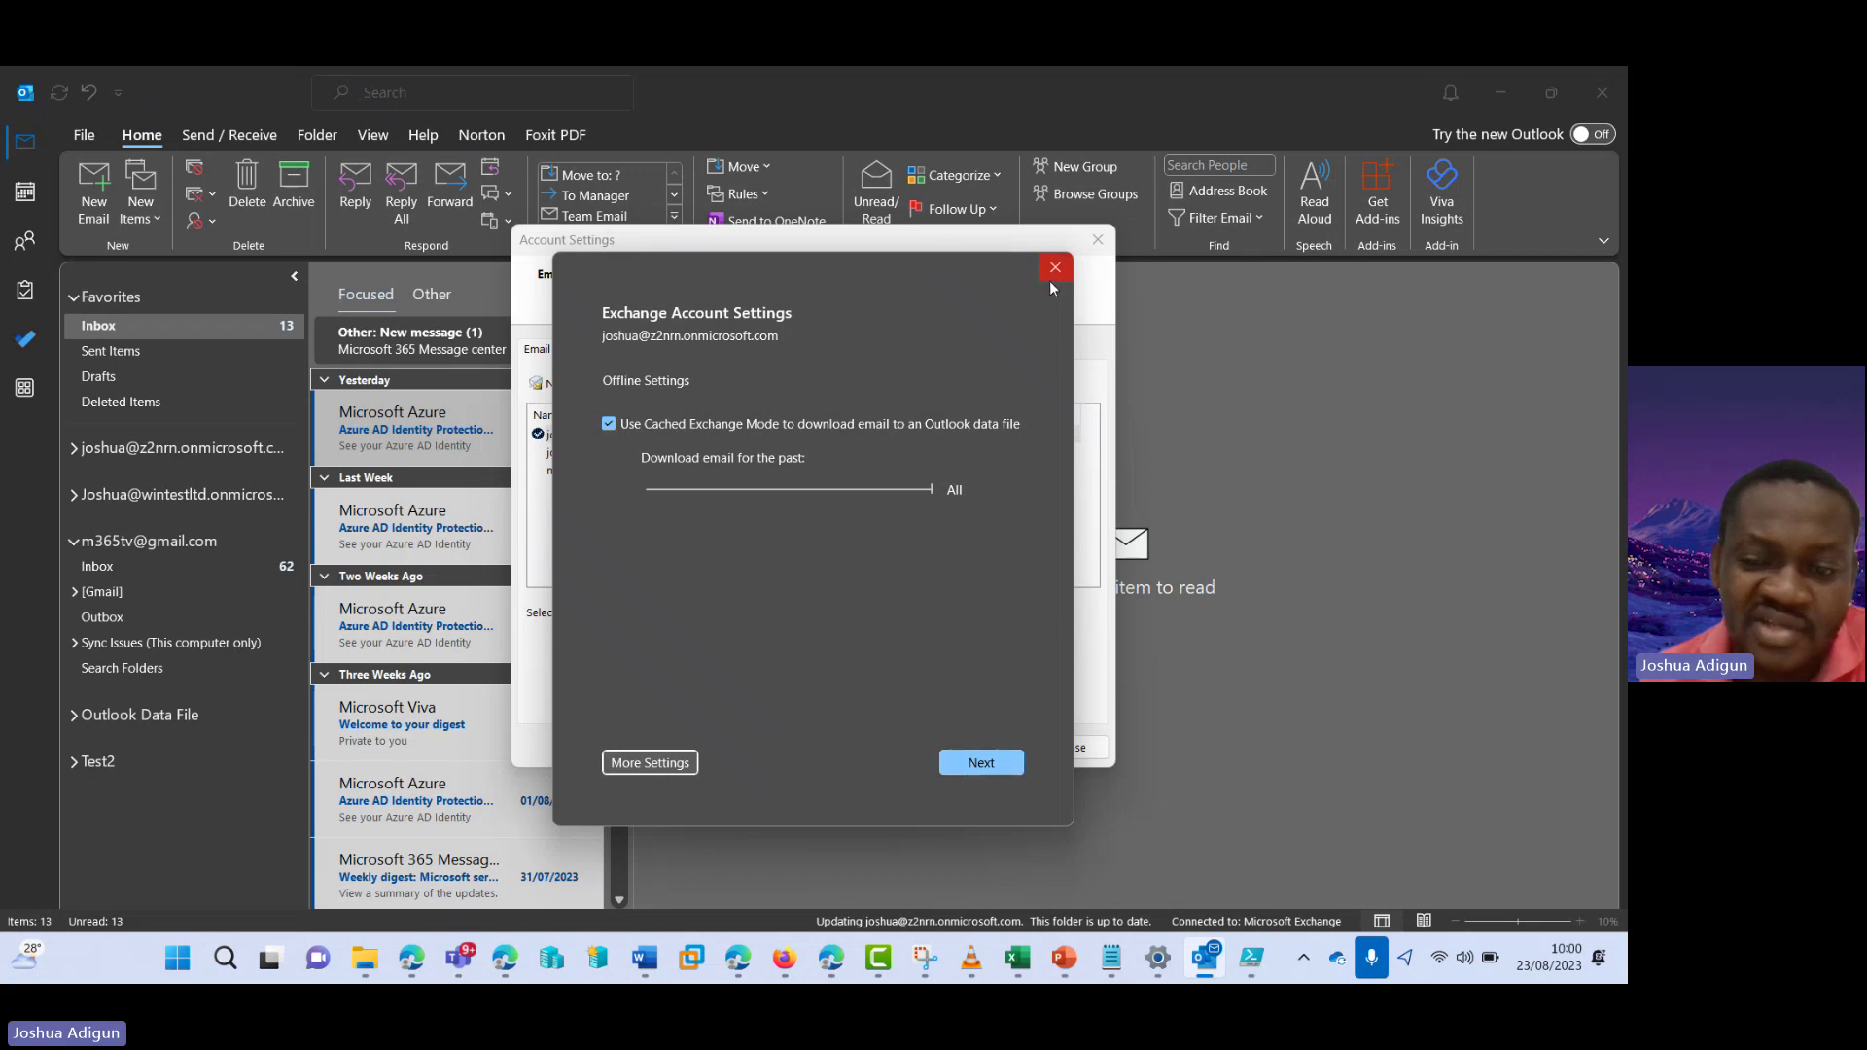
left_click(994, 765)
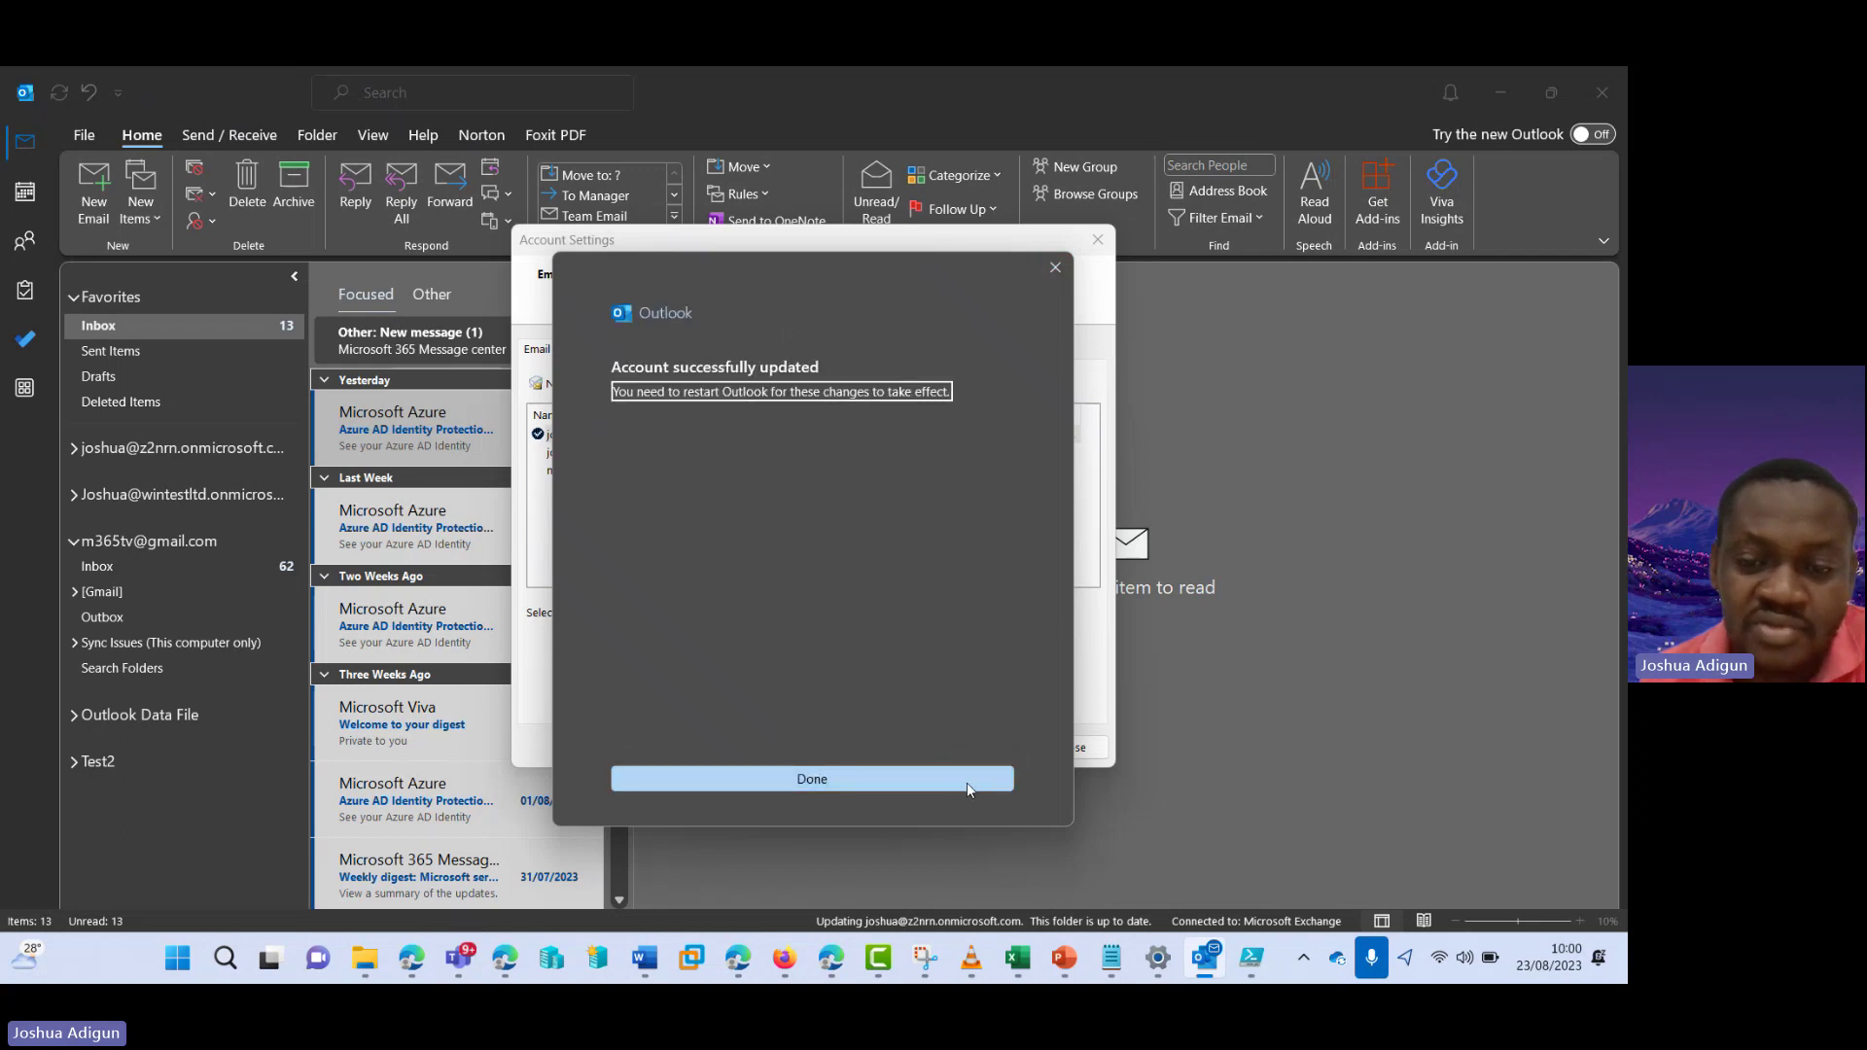
left_click(832, 958)
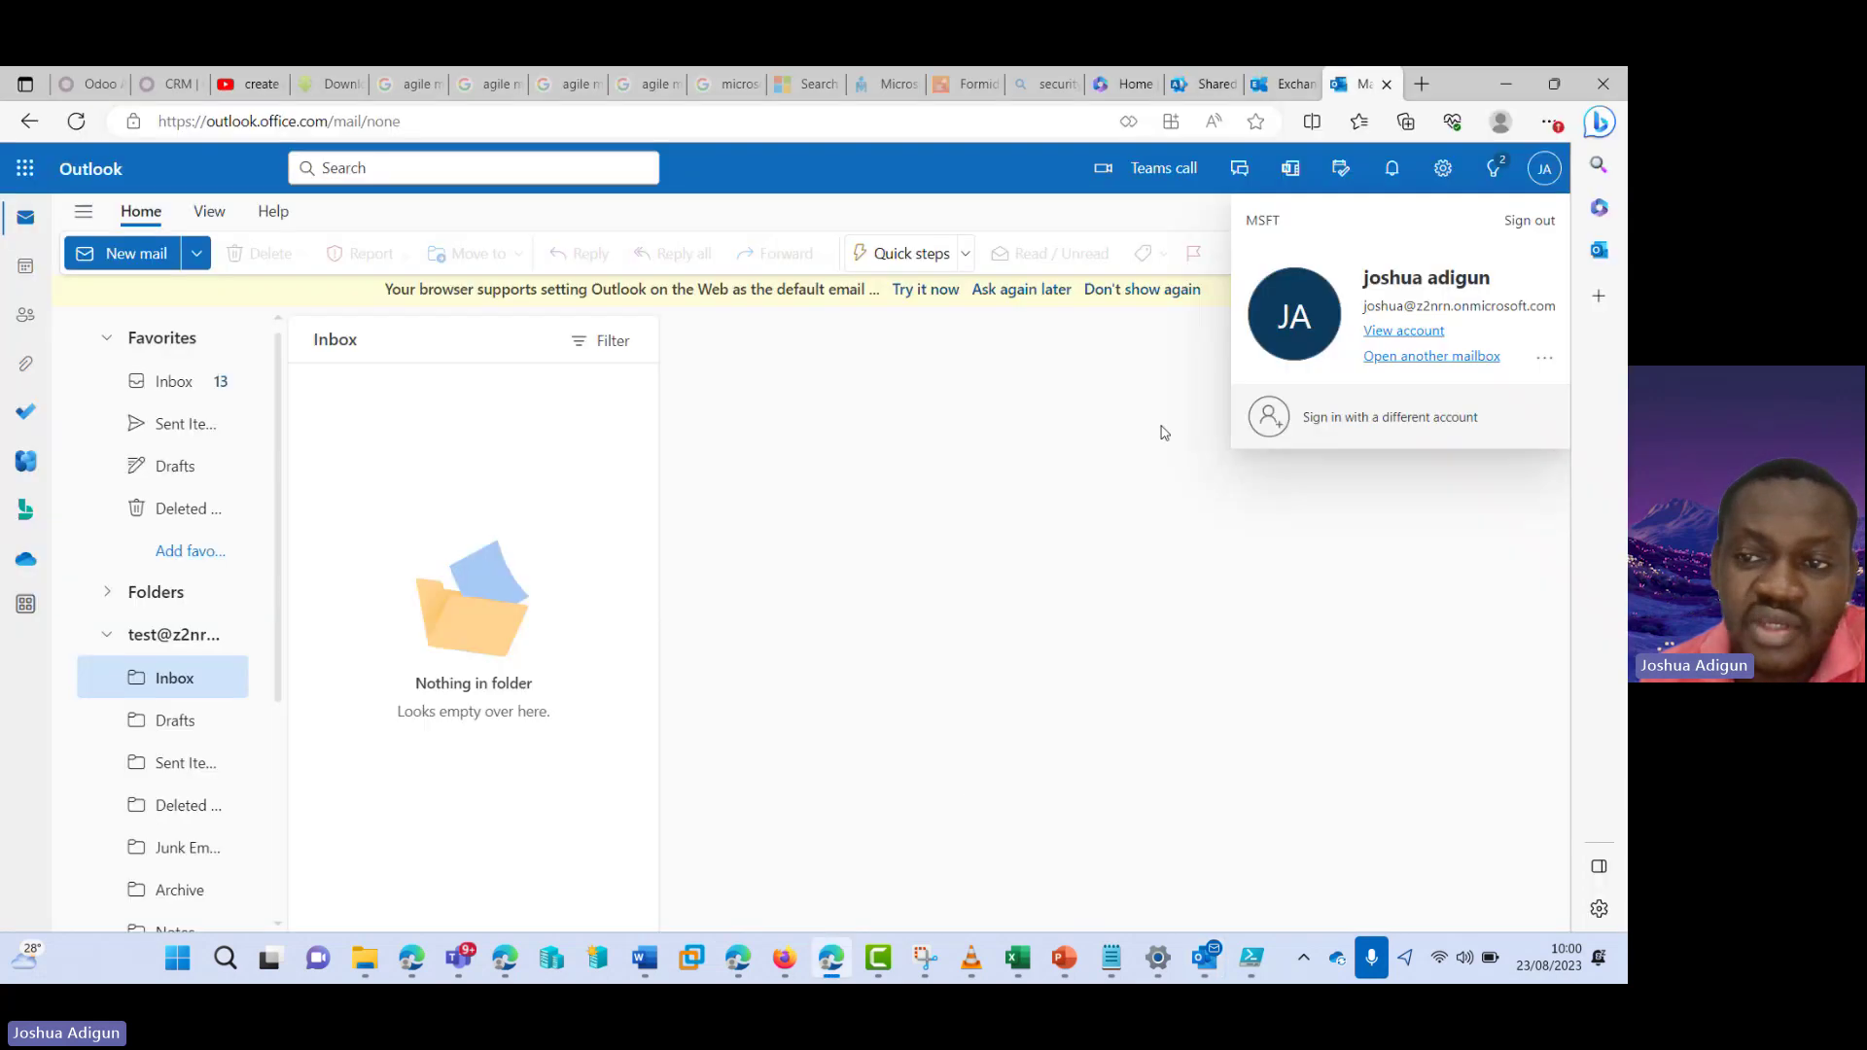
left_click(1204, 962)
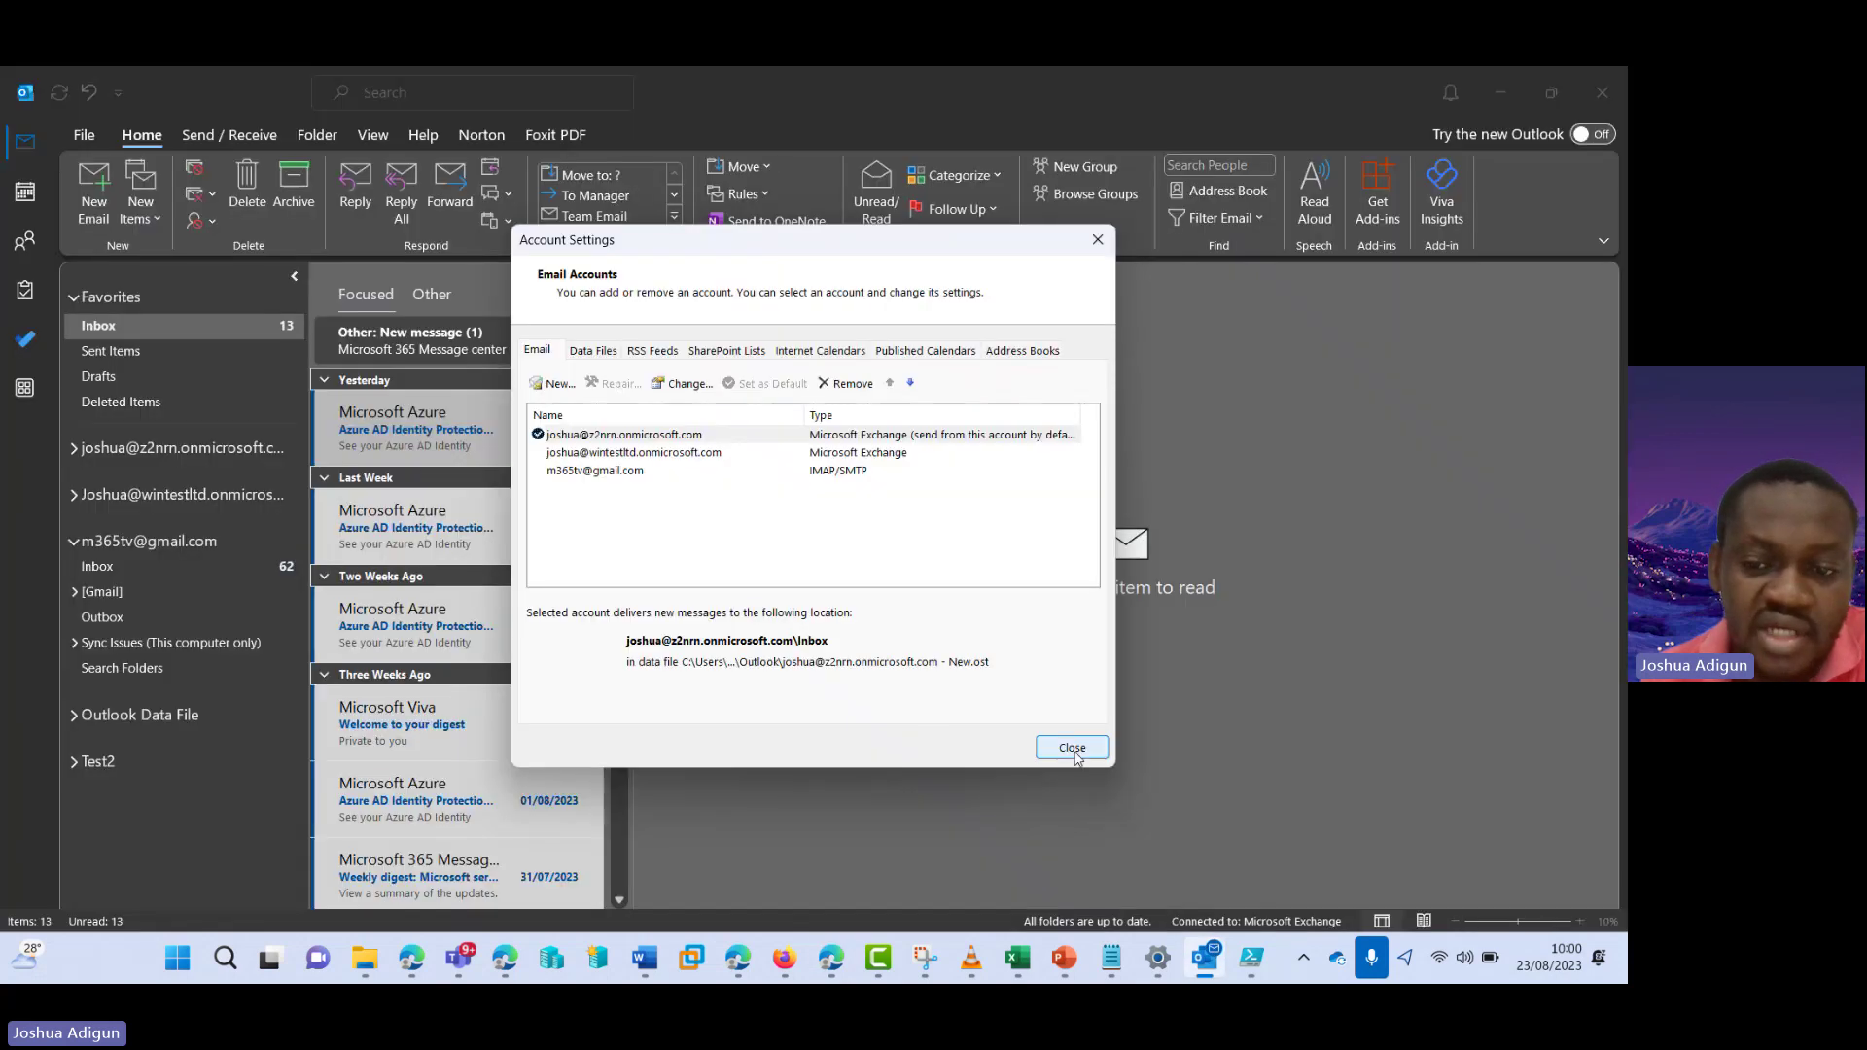
left_click(1072, 746)
- Expand the Test2 mailbox in the folder pane and open its Inbox
left_click(68, 761)
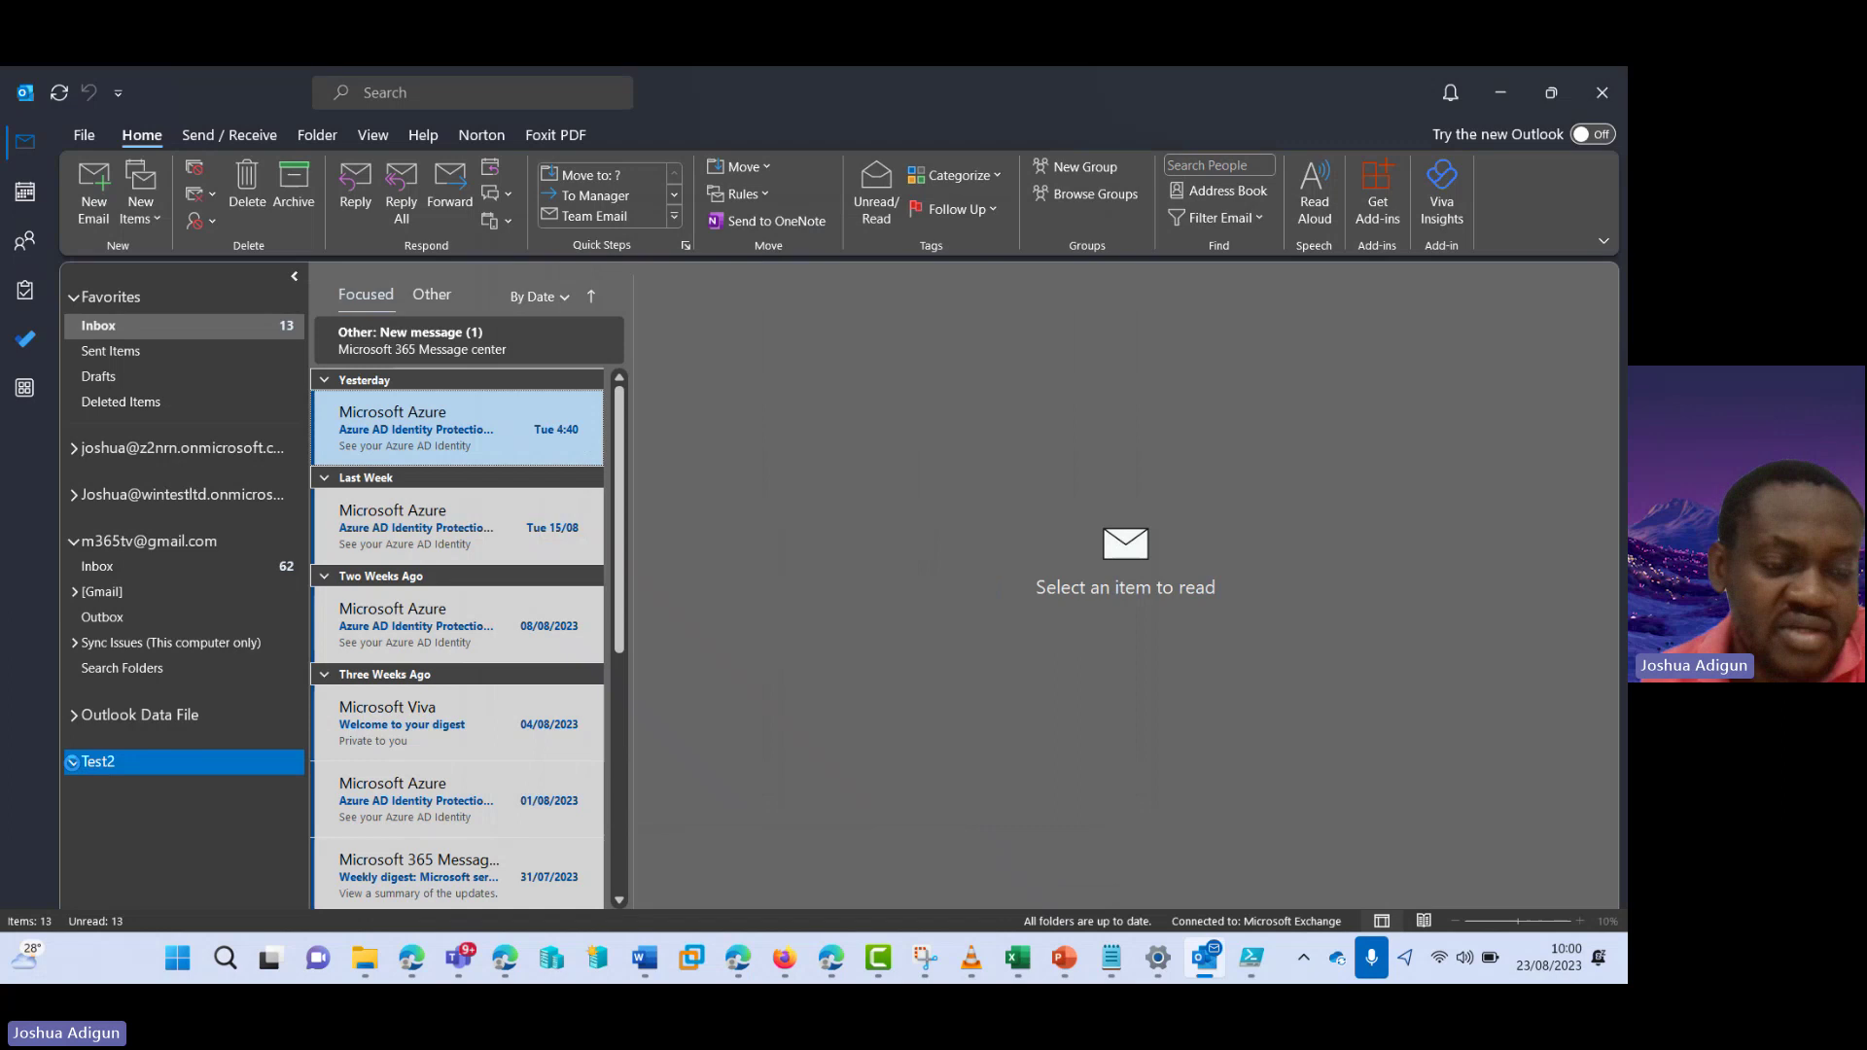
left_click(73, 763)
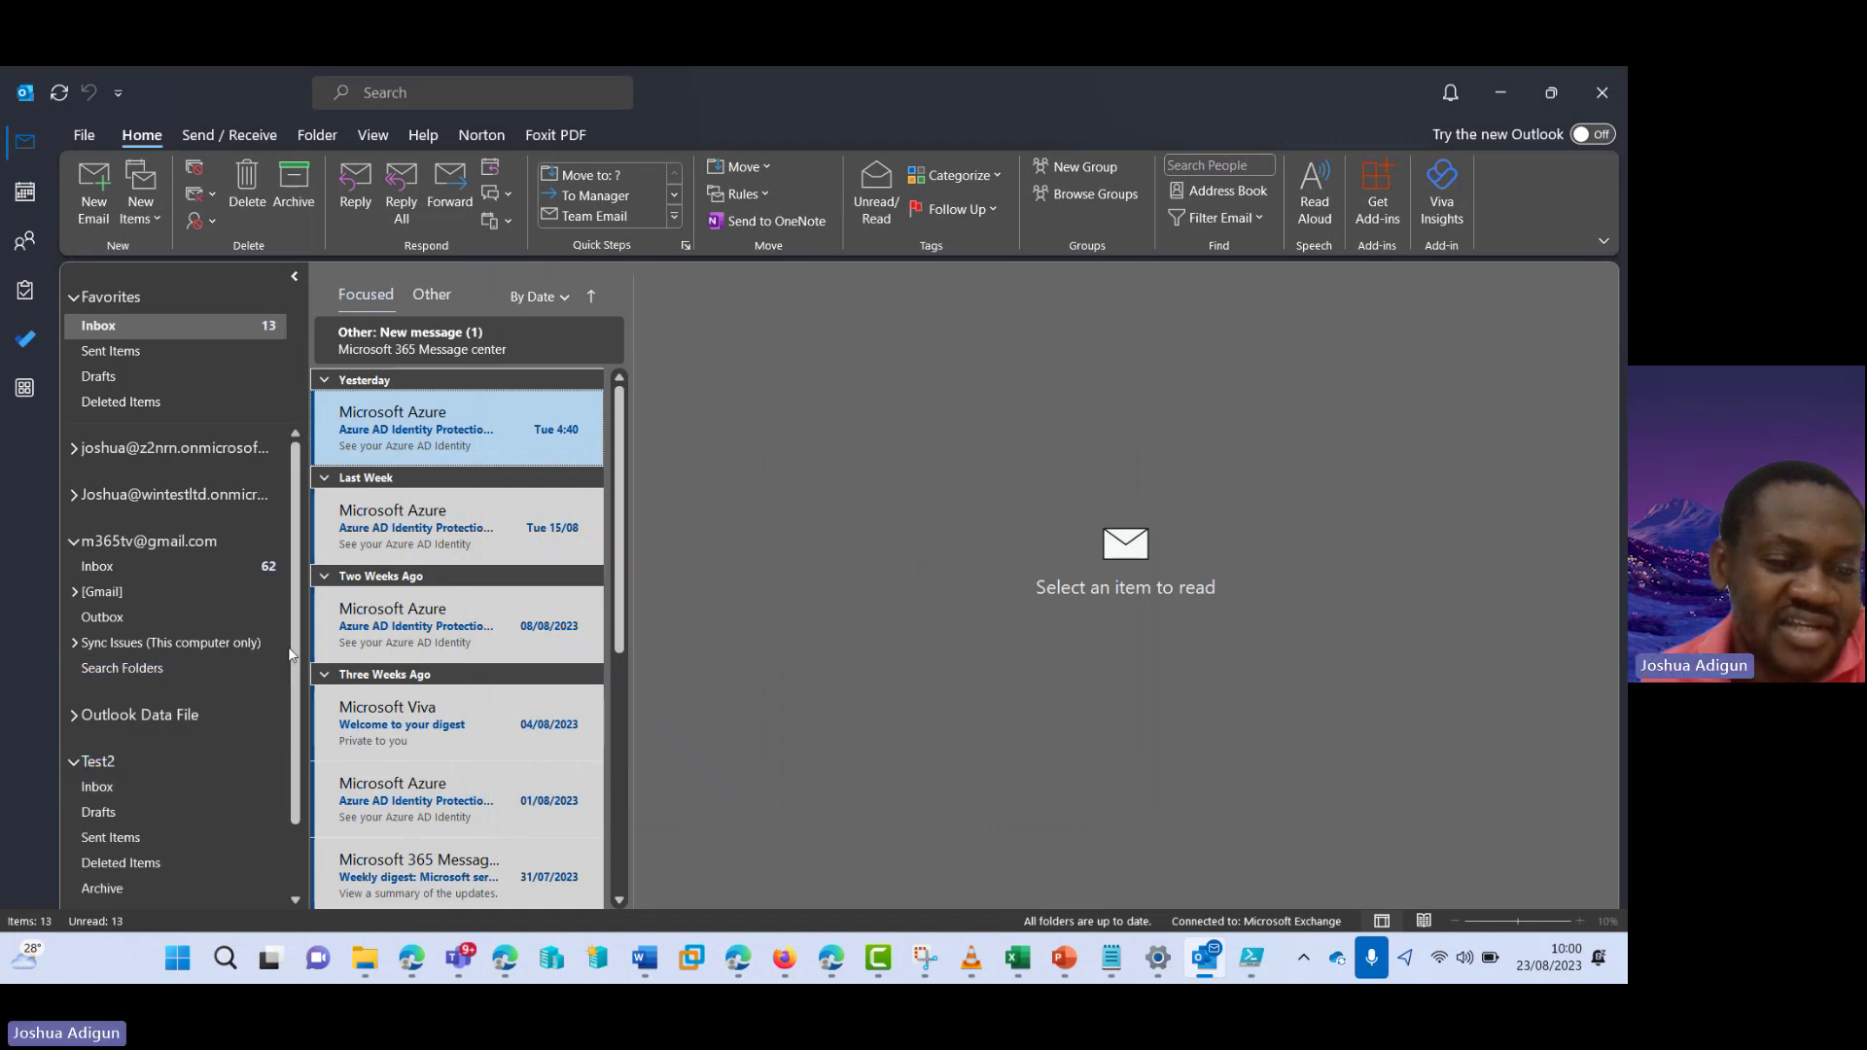
scroll(287, 646, "down", 1)
left_click(185, 706)
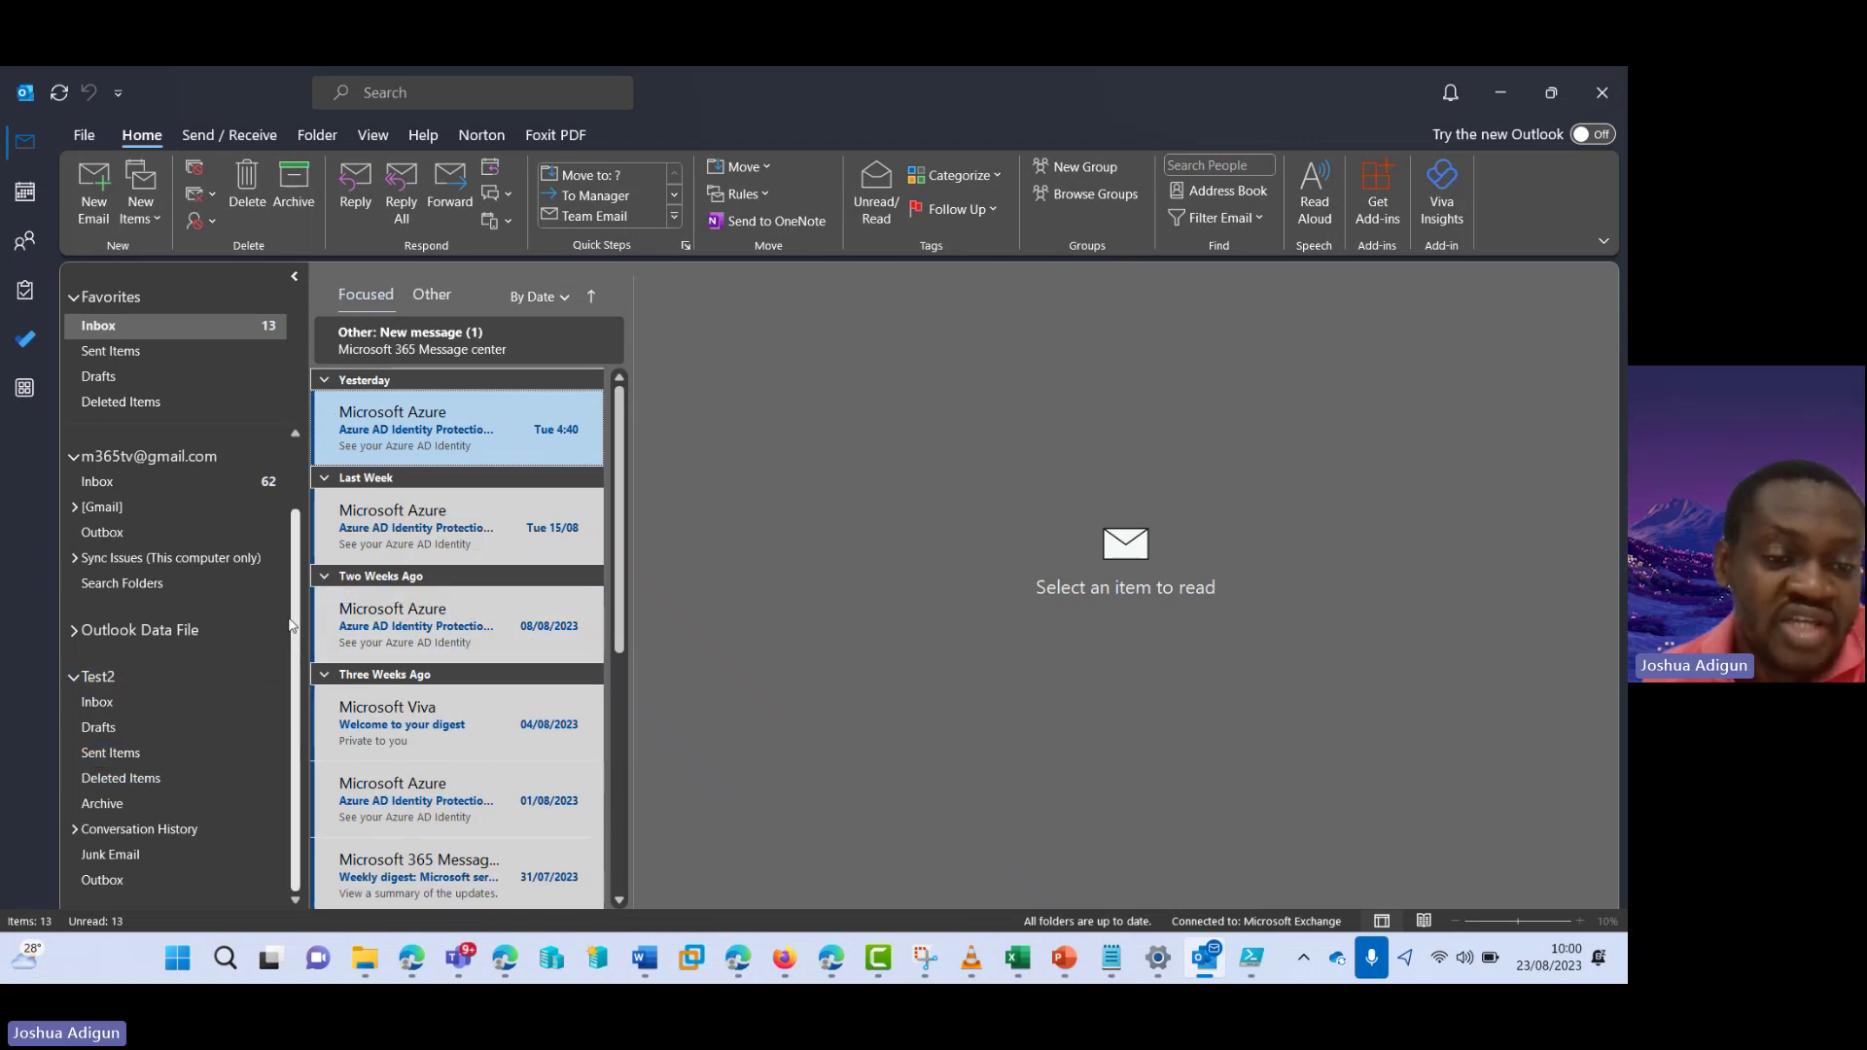
scroll(289, 625, "up", 1)
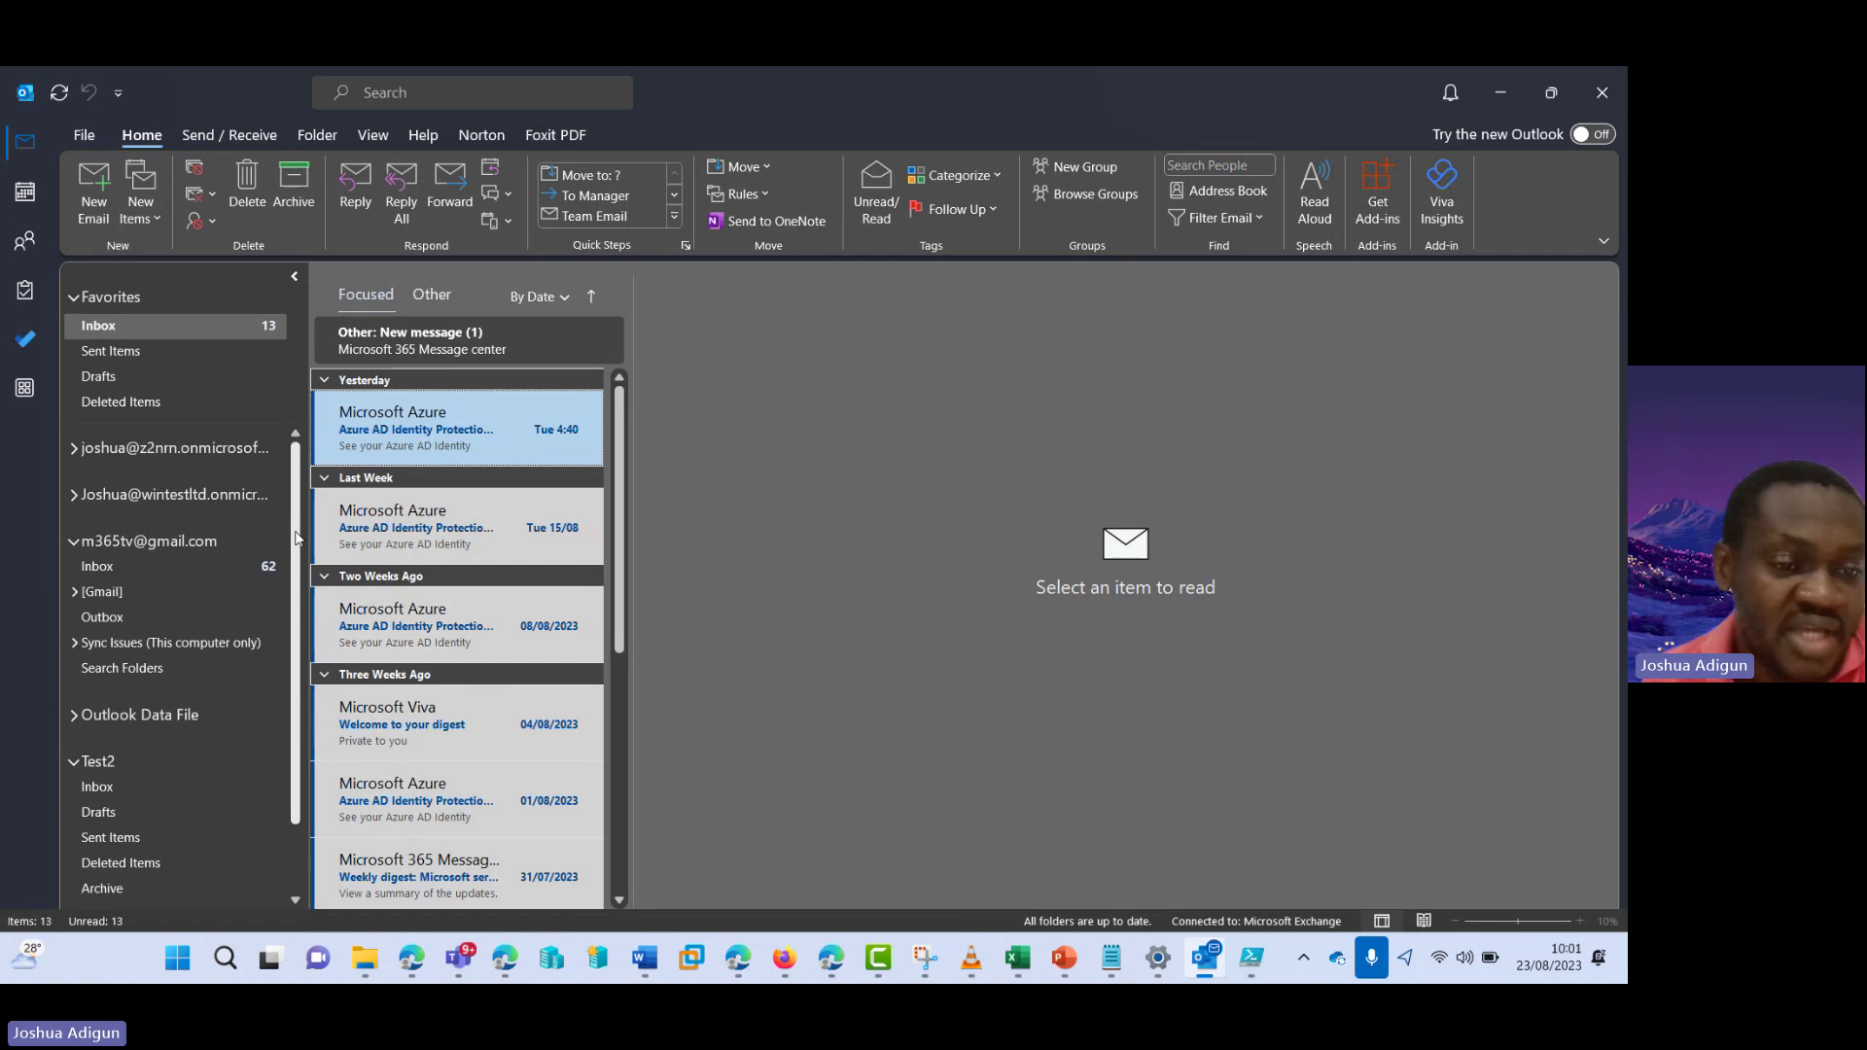
scroll(297, 544, "down", 1)
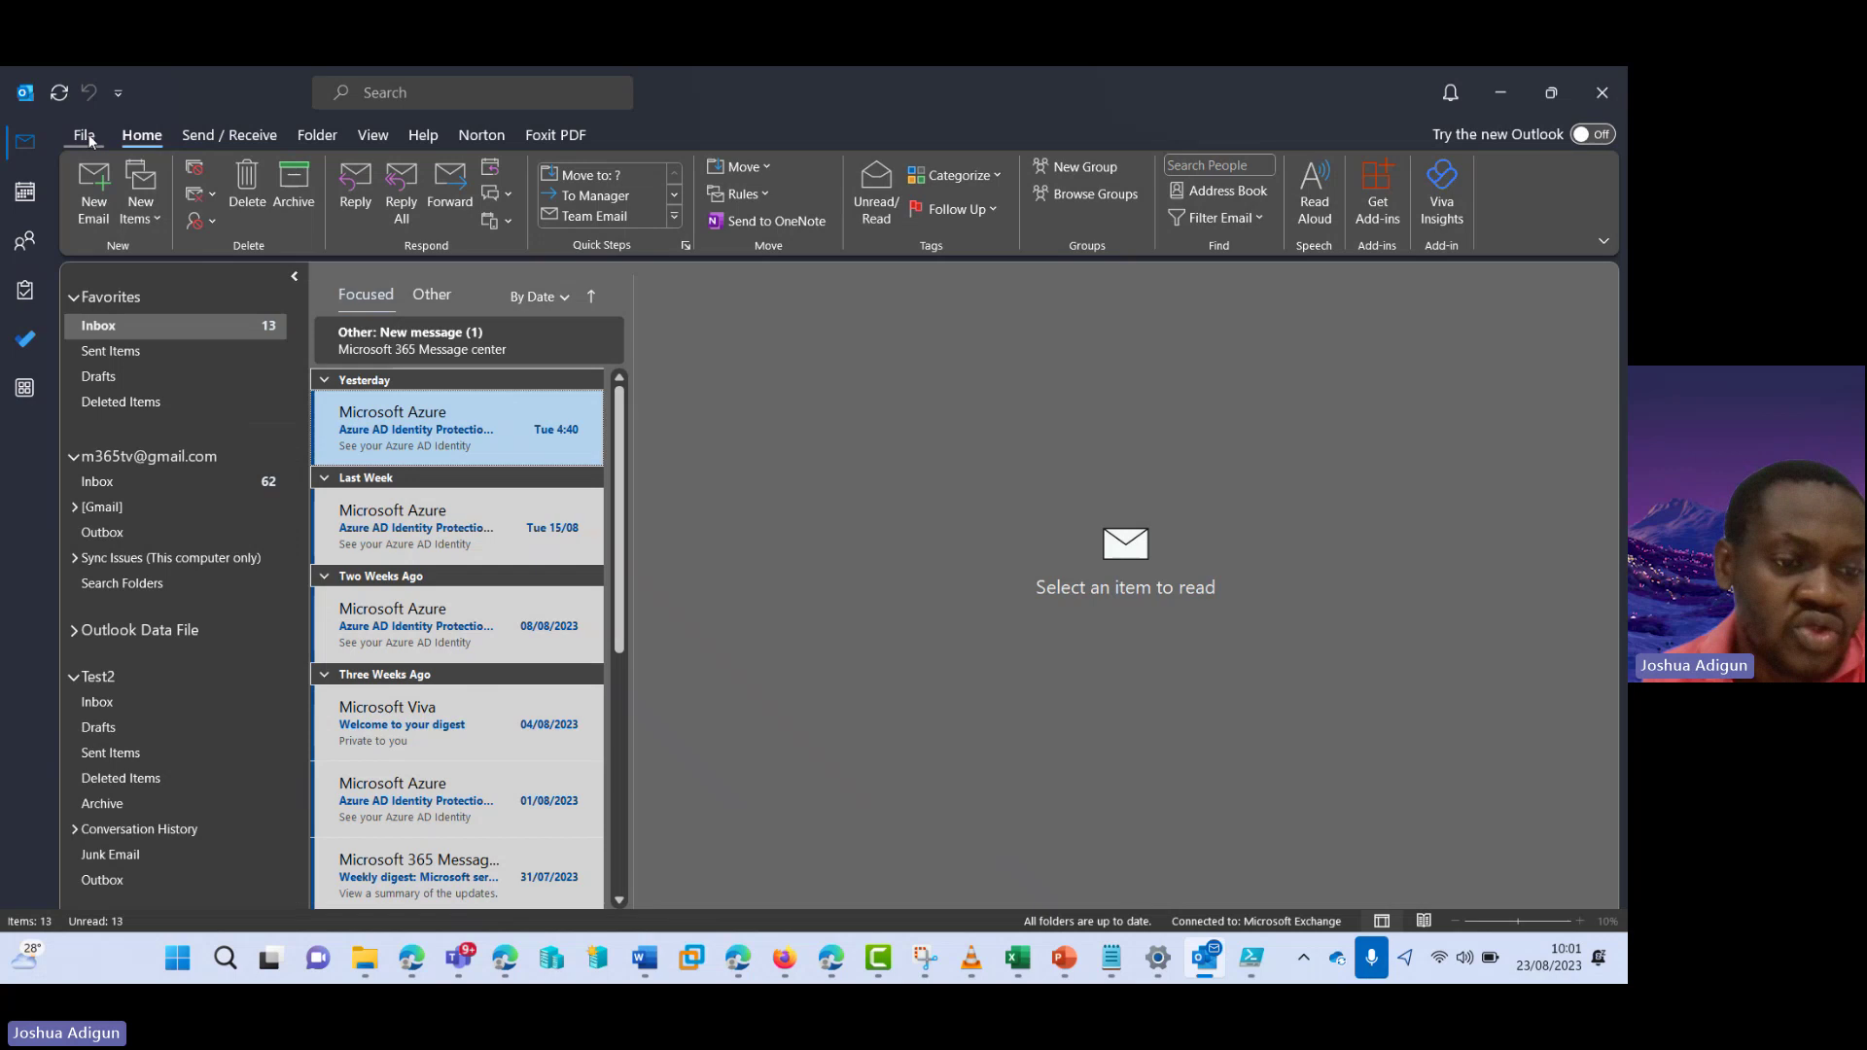
- Turn off Cached Exchange Mode for the primary Exchange account and save the settings
left_click(268, 635)
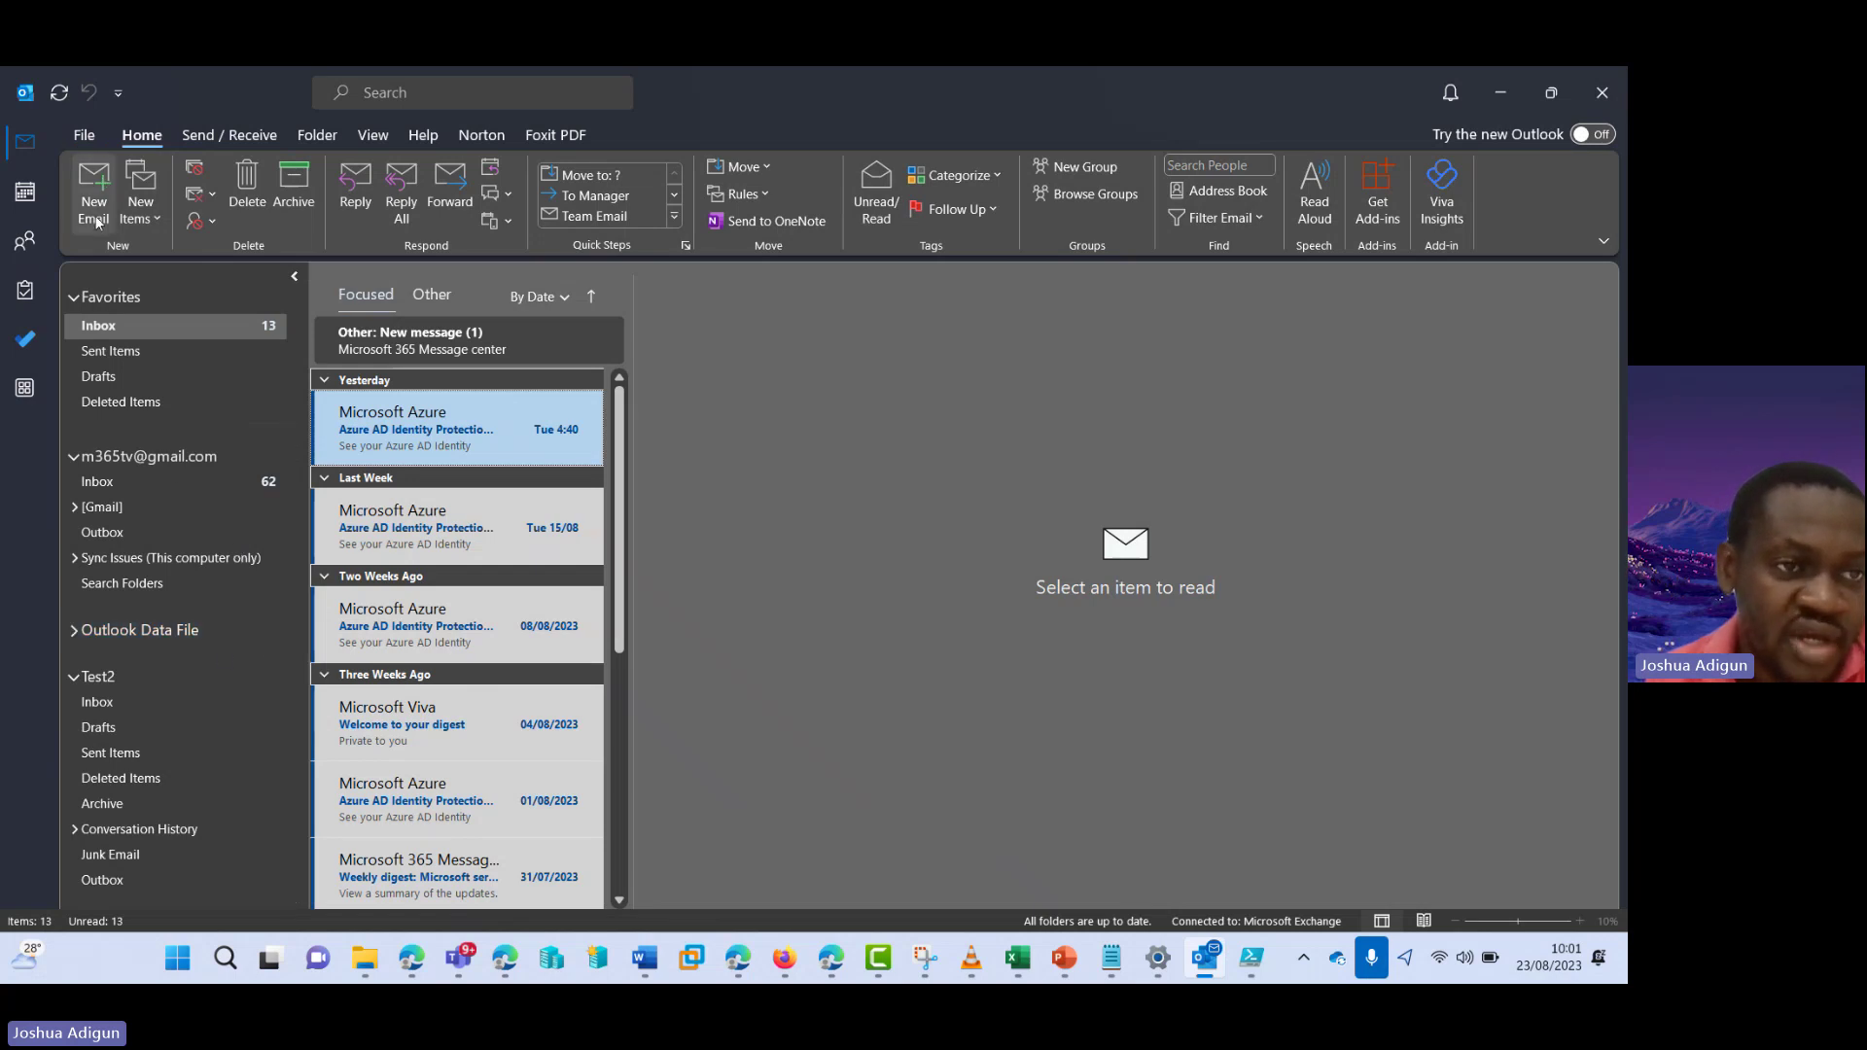
left_click(74, 134)
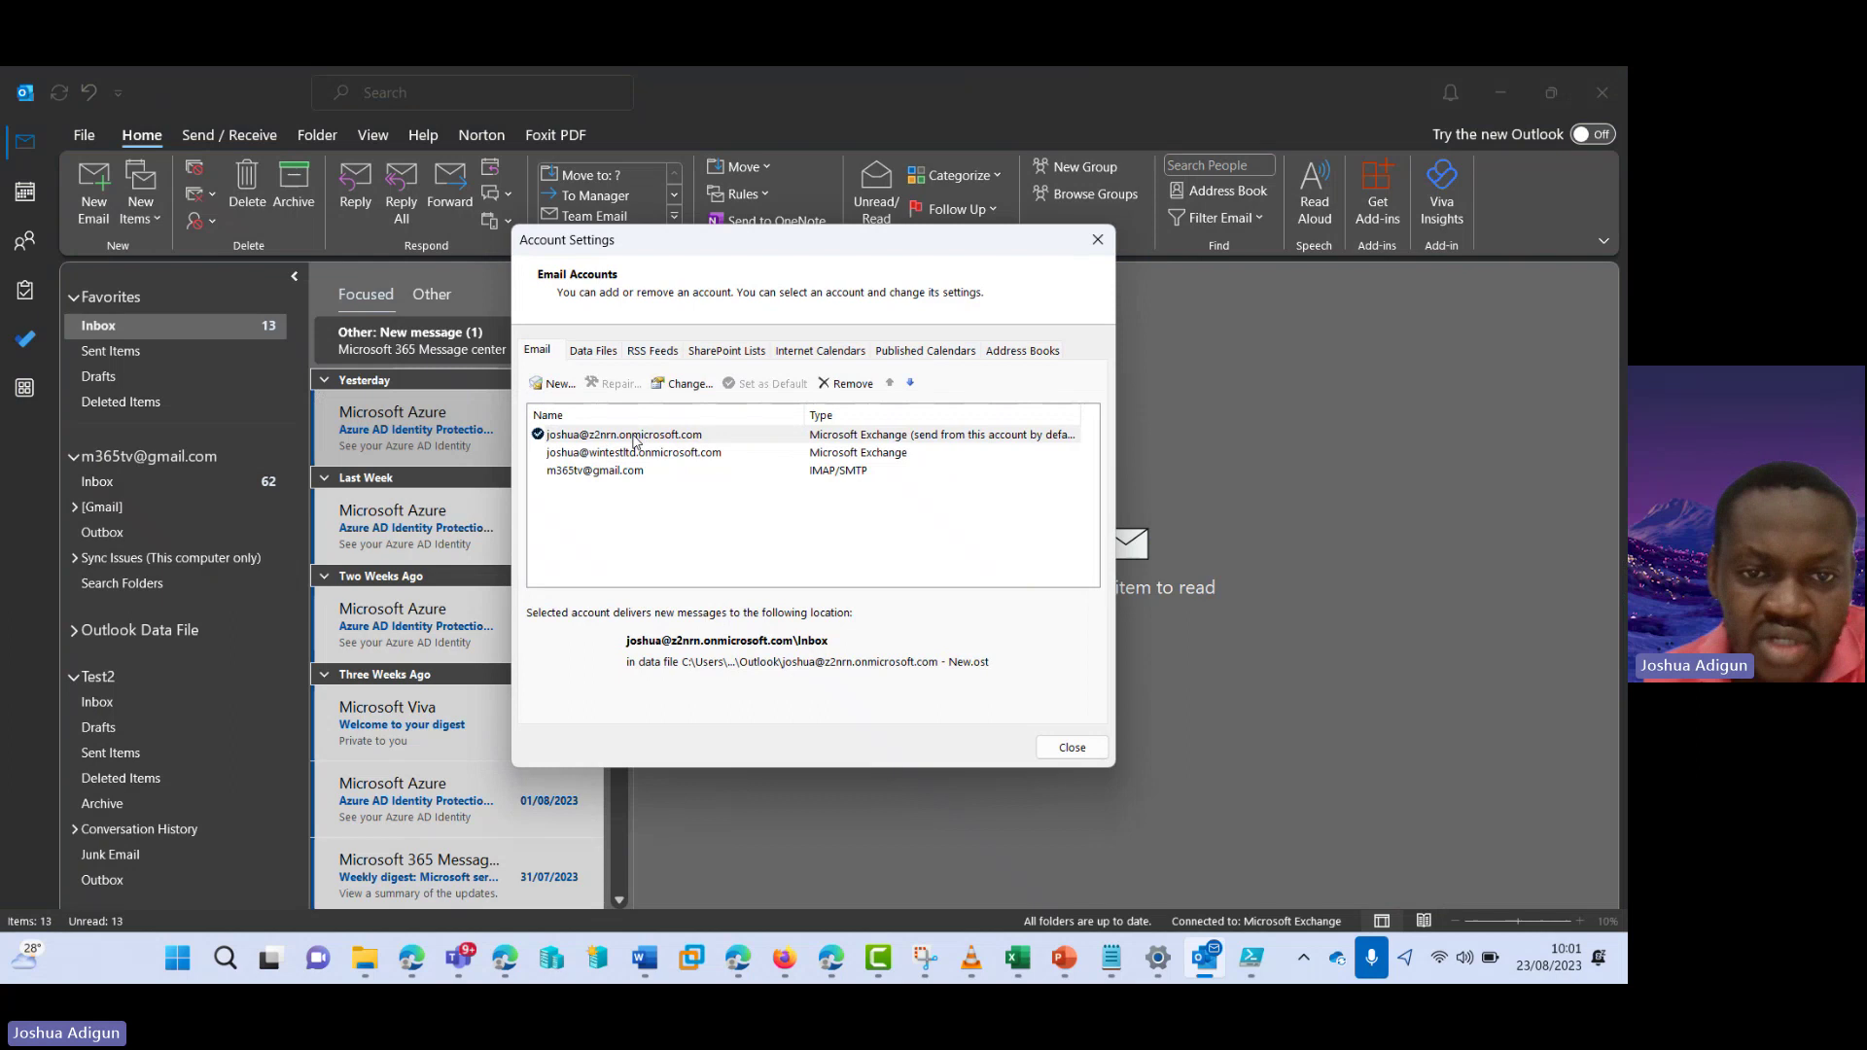
double_click(630, 438)
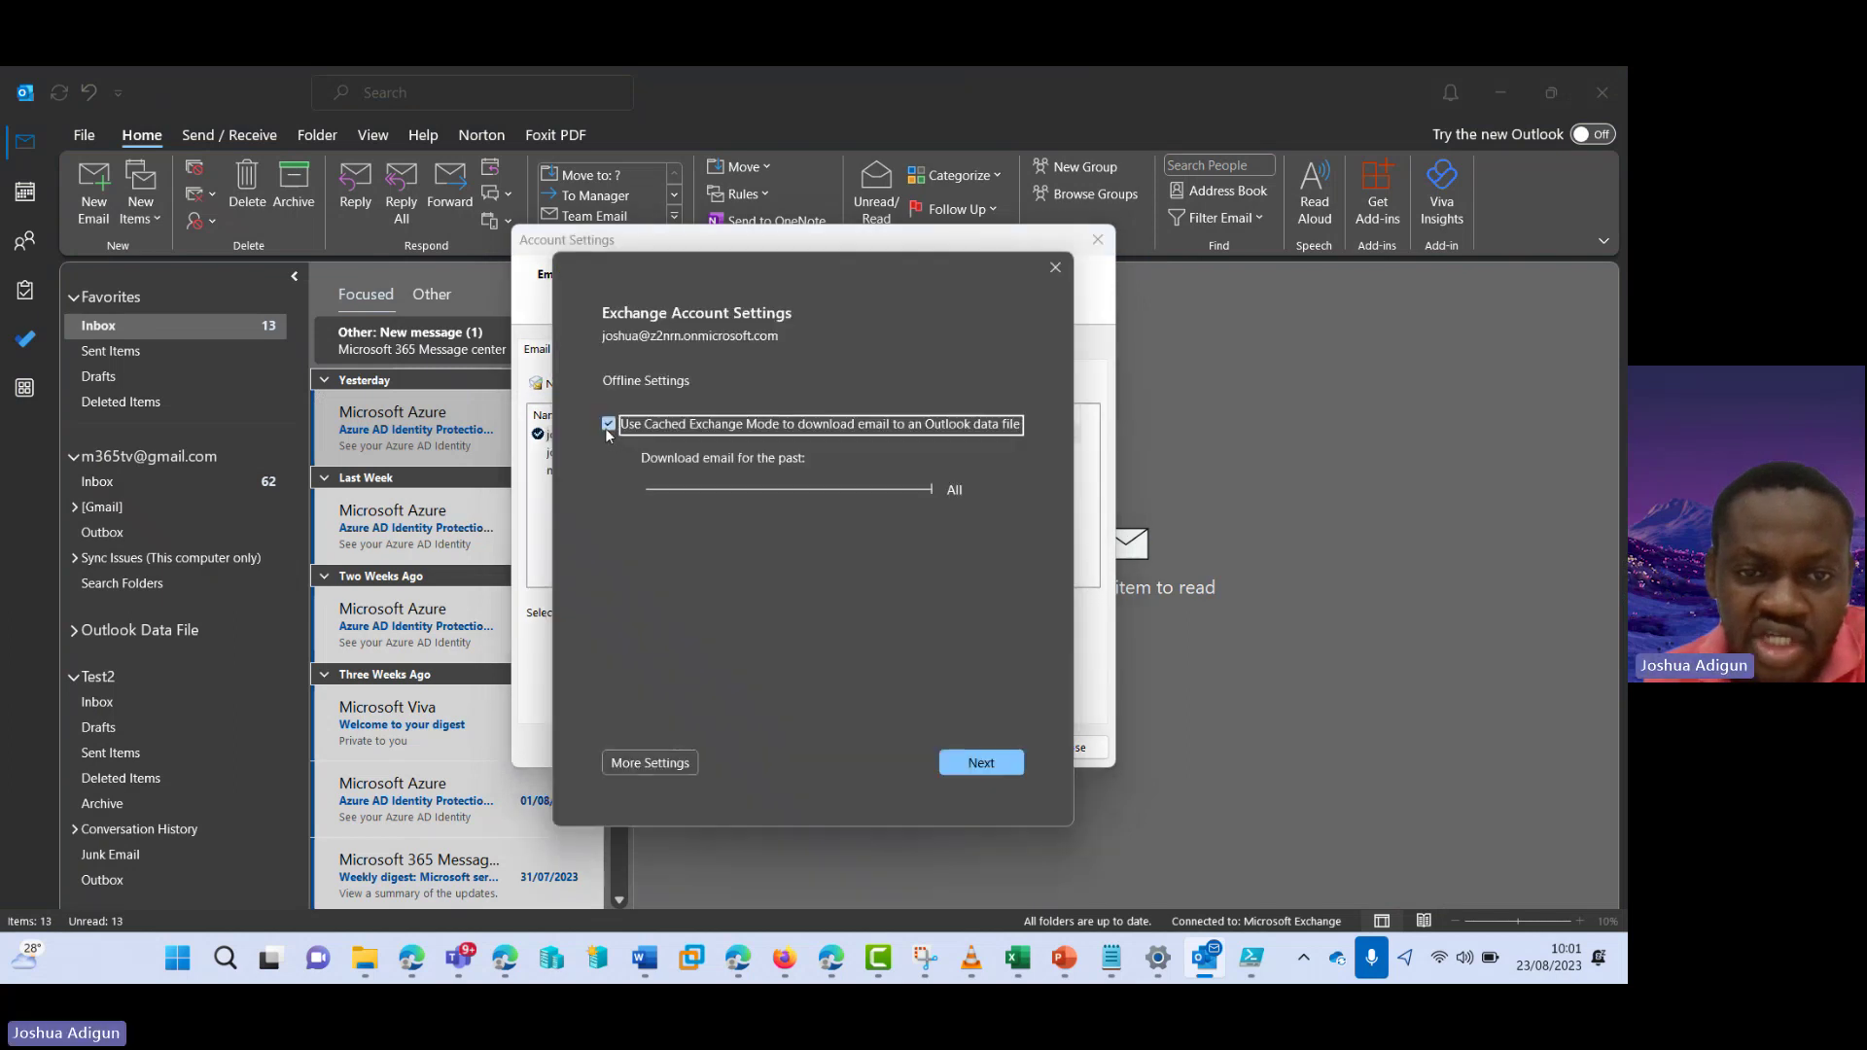
left_click(609, 424)
left_click(990, 765)
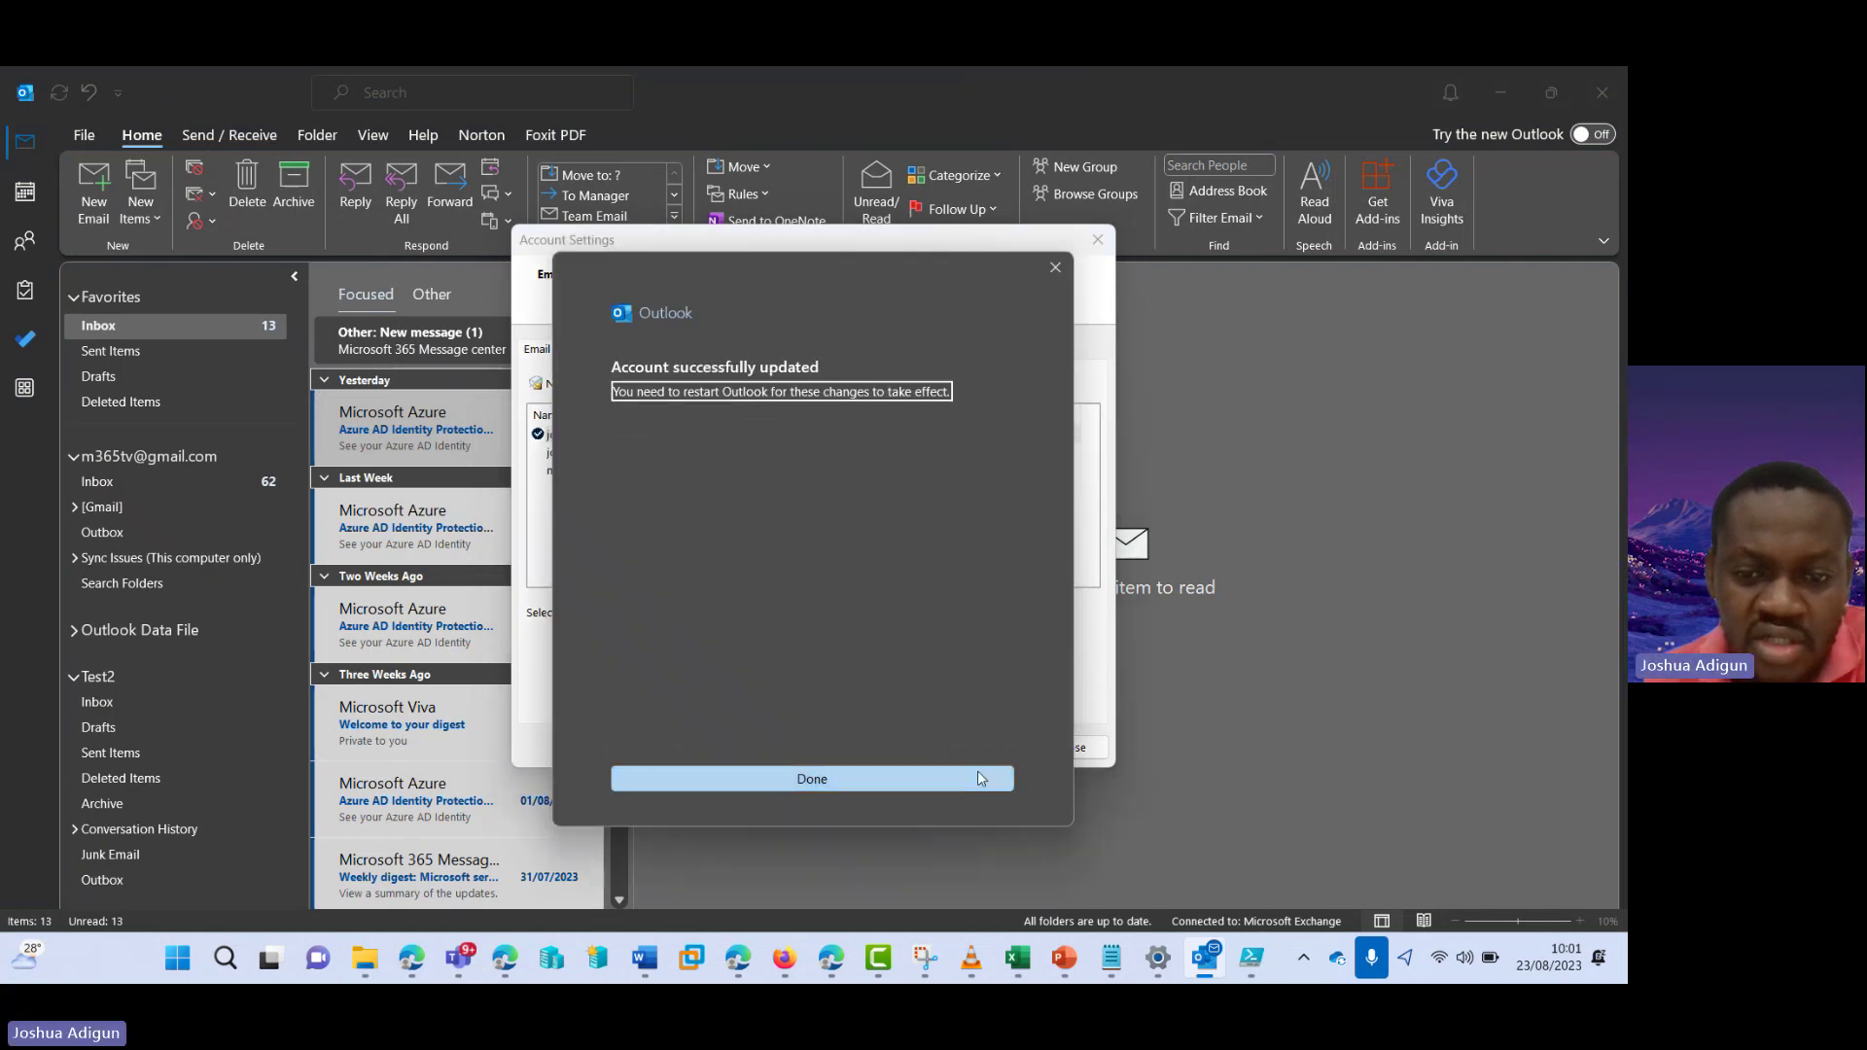
left_click(978, 771)
- Close the account settings and collapse the Test2 mailbox in the folder pane
left_click(1067, 747)
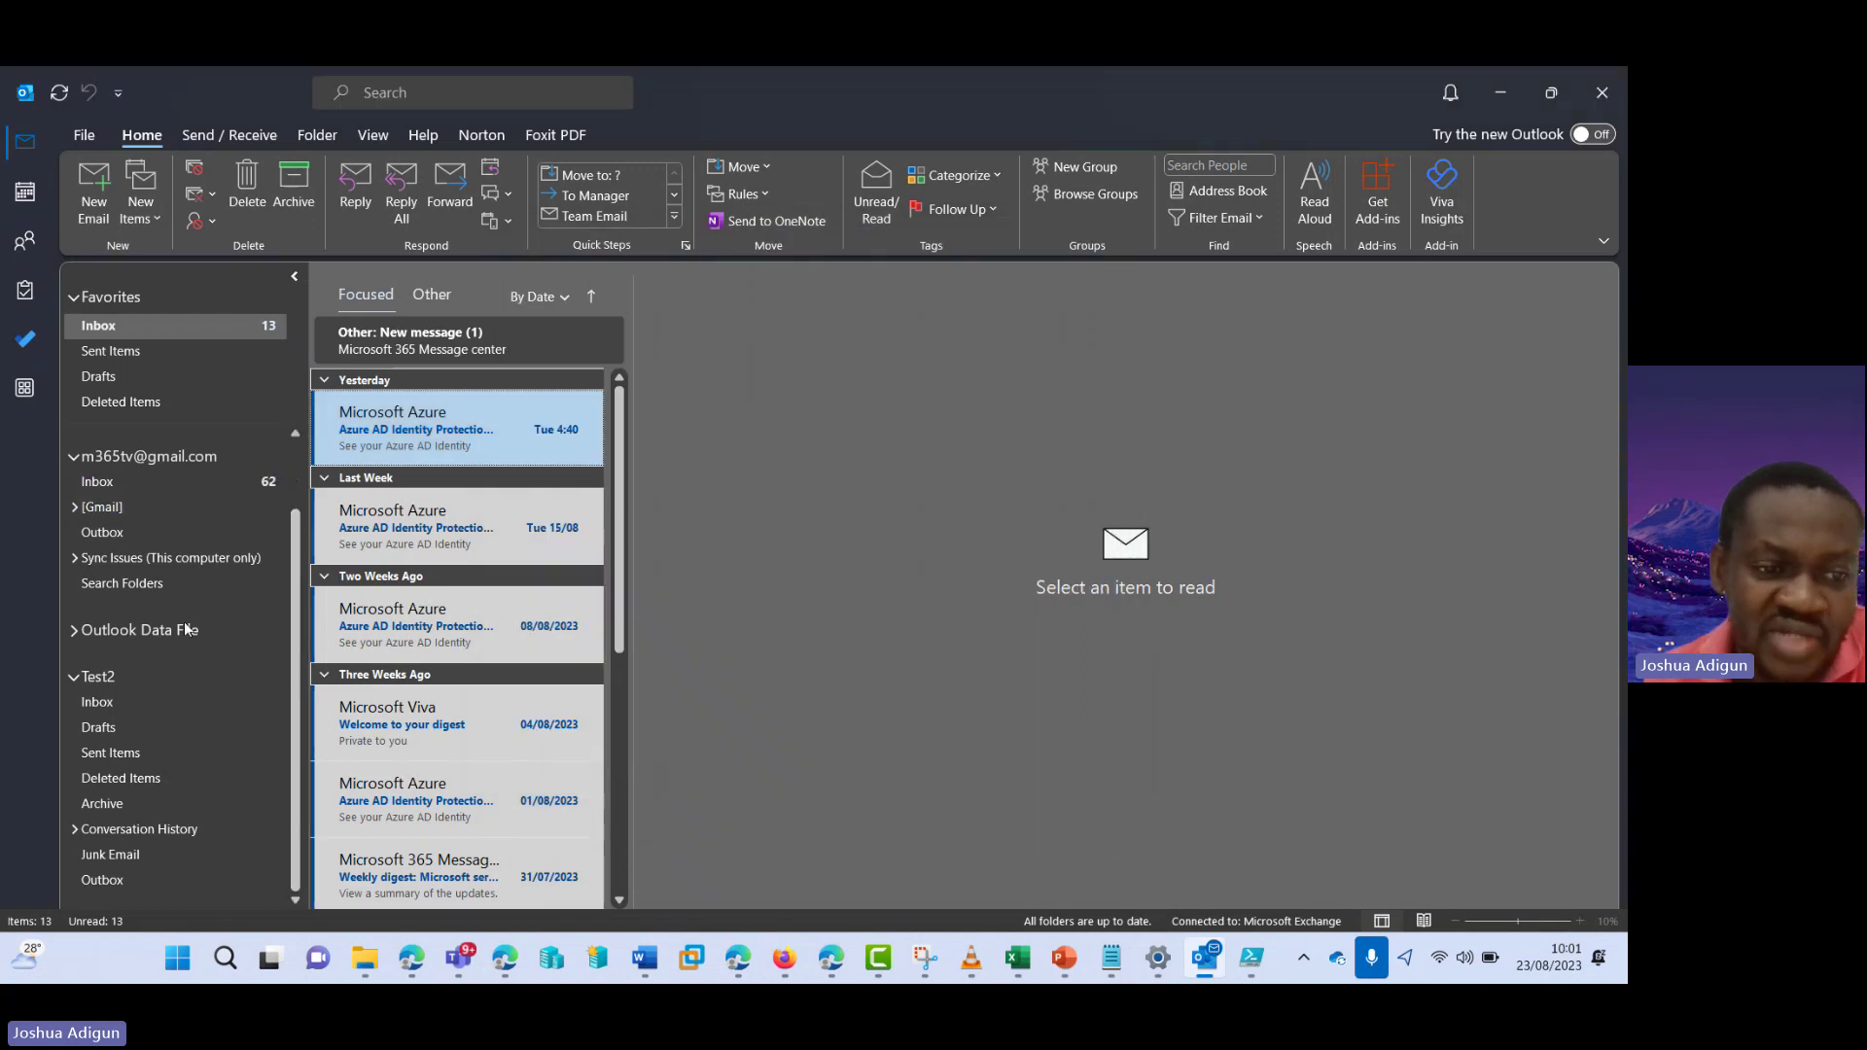
left_click(84, 681)
left_click(75, 679)
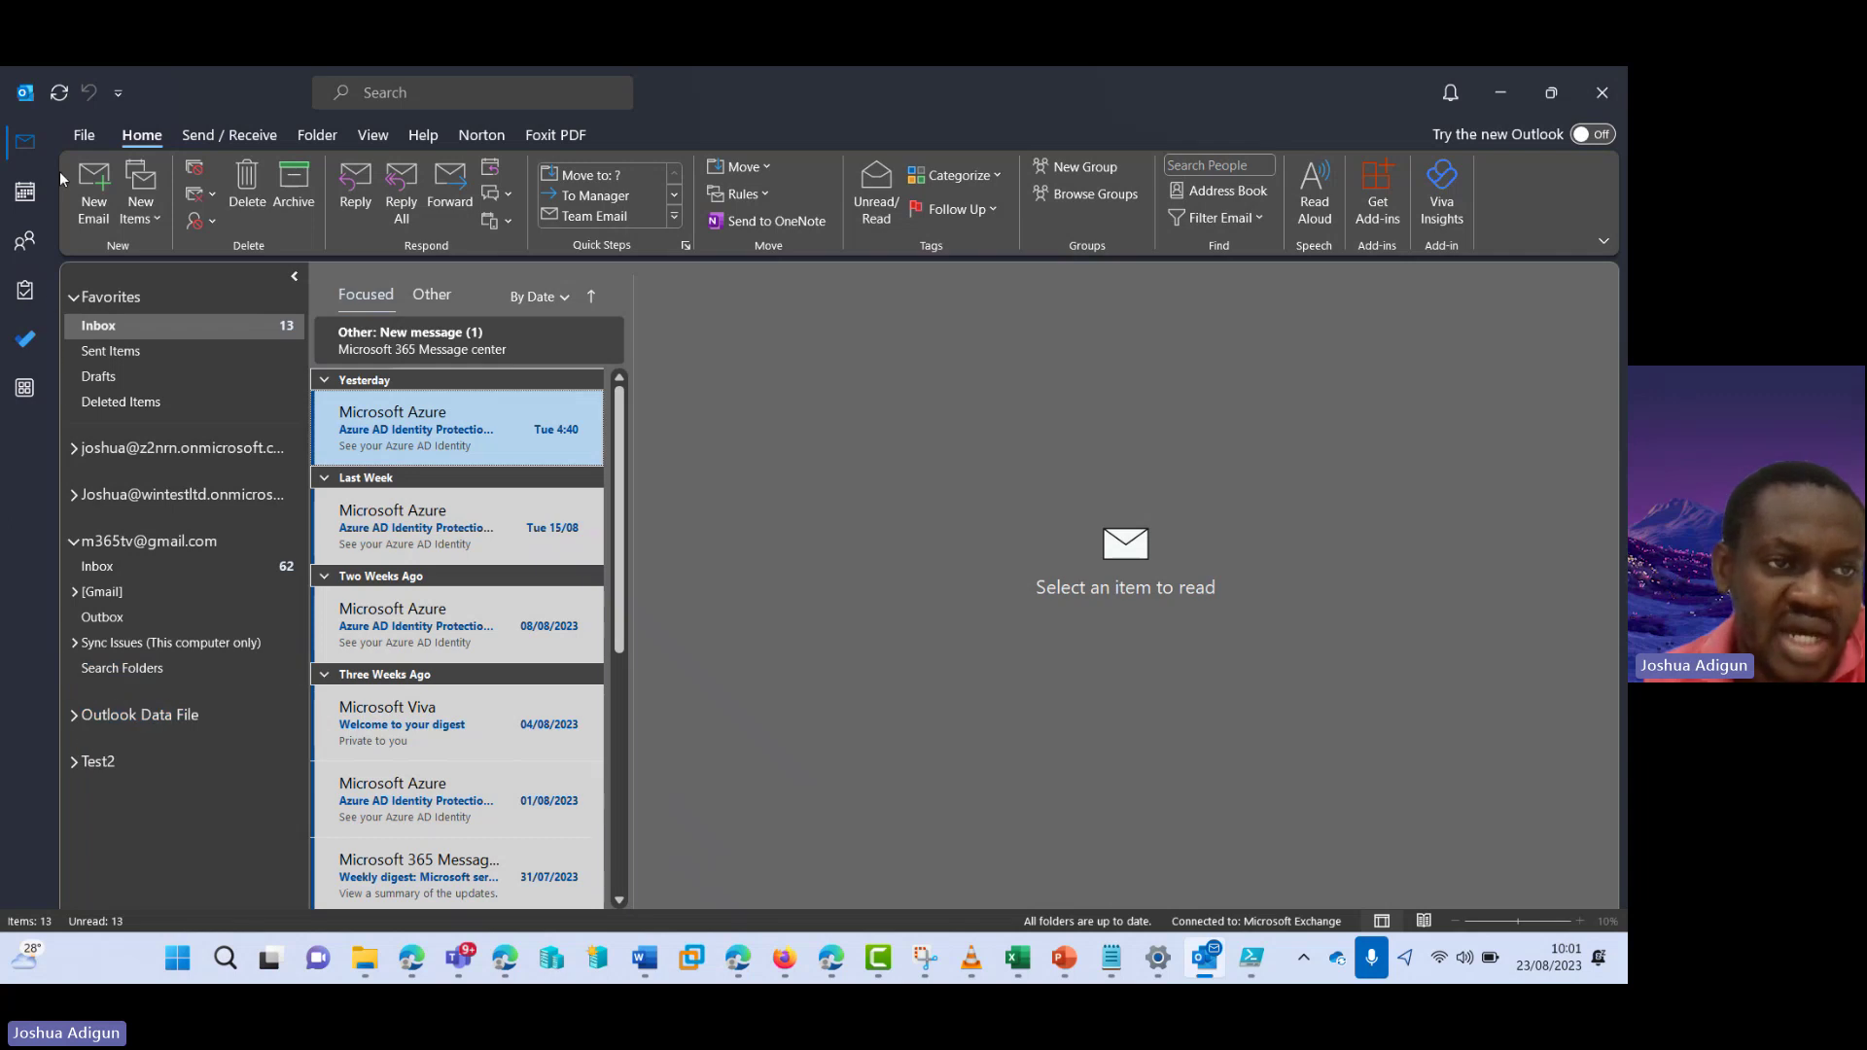
- Exit Outlook and relaunch it from the Start menu using the Outlook profile
left_click(84, 134)
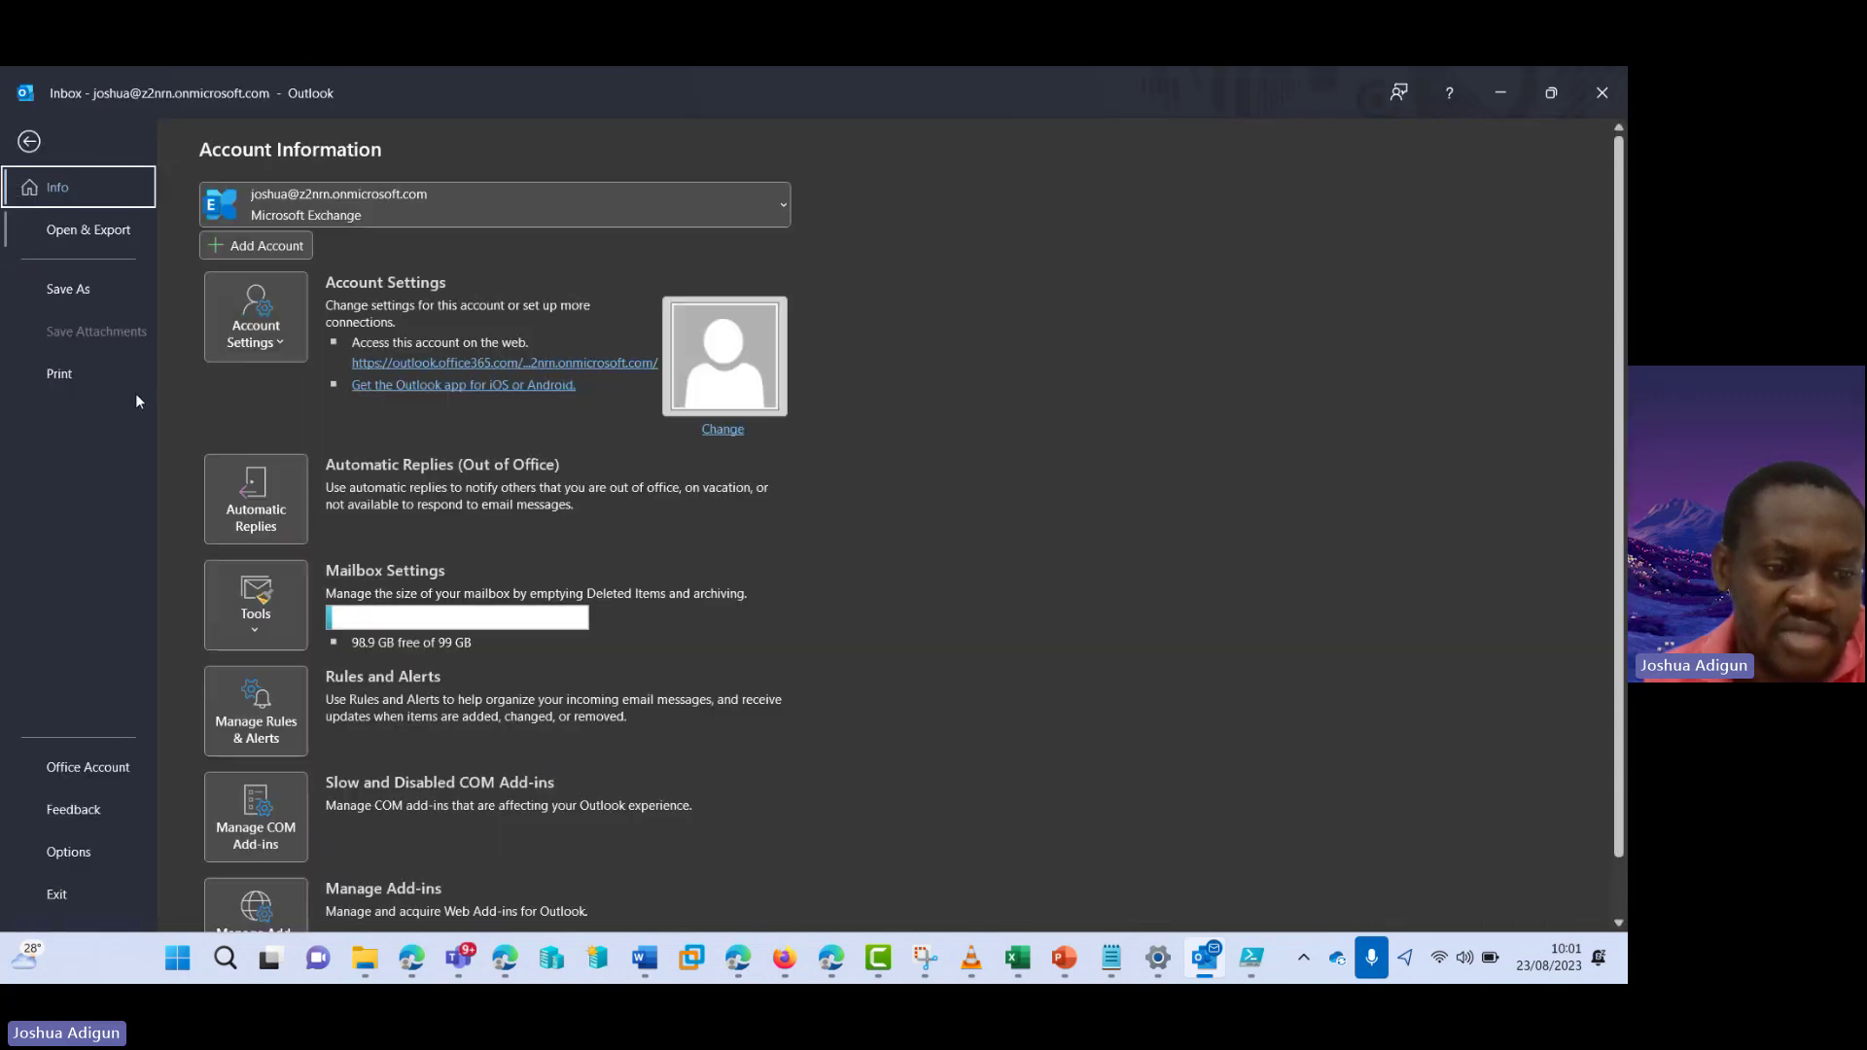
left_click(68, 883)
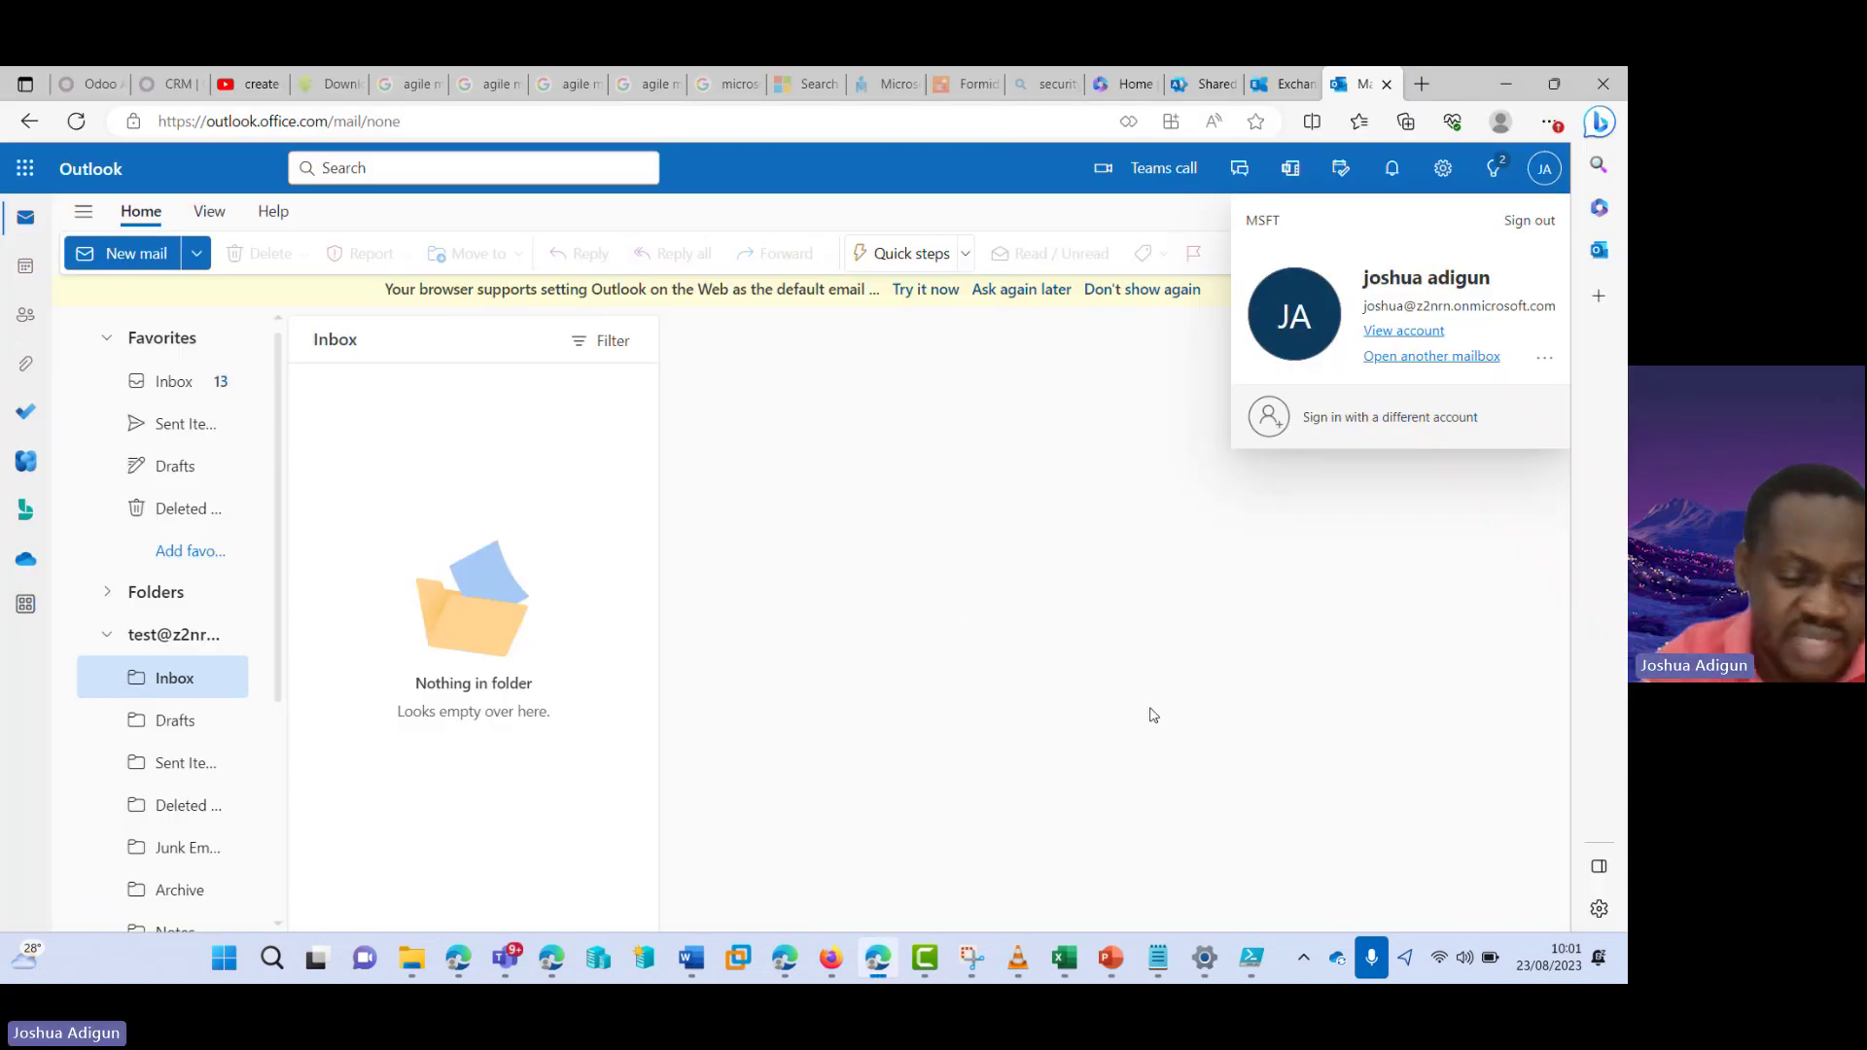
key("super")
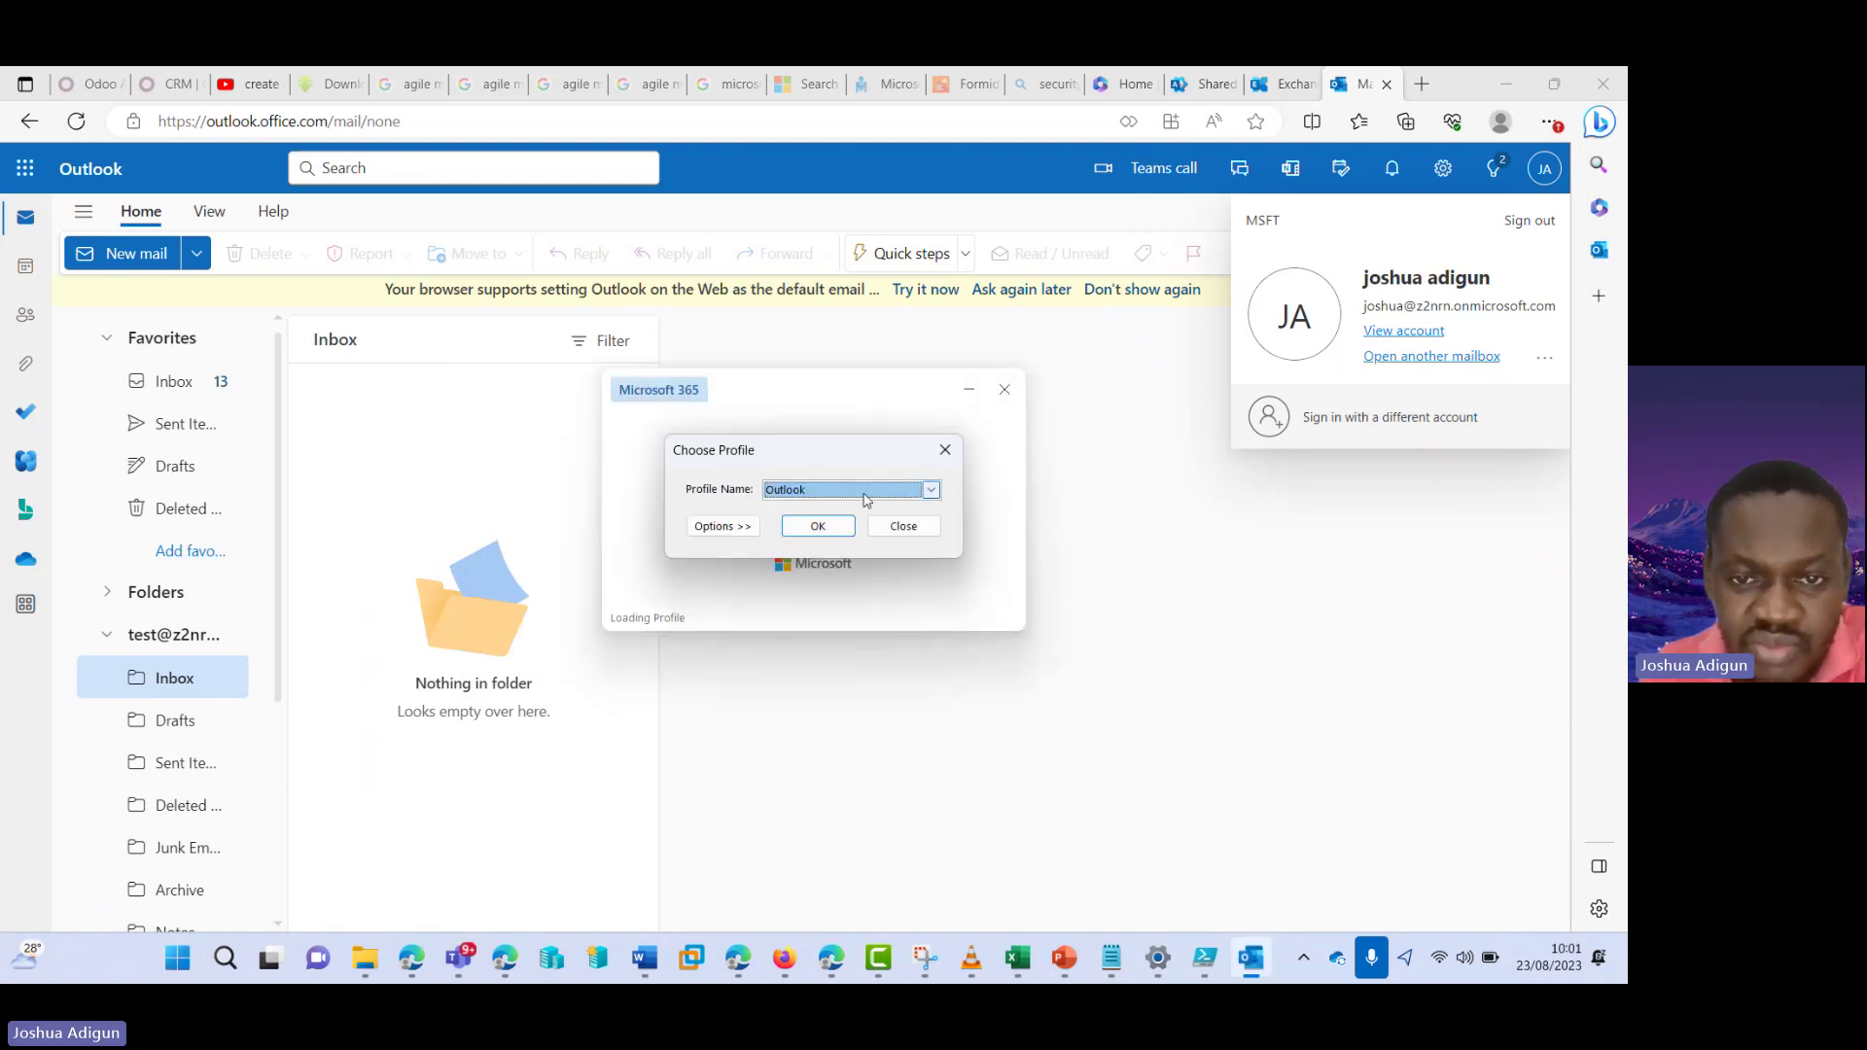
left_click(865, 493)
left_click(801, 510)
left_click(818, 525)
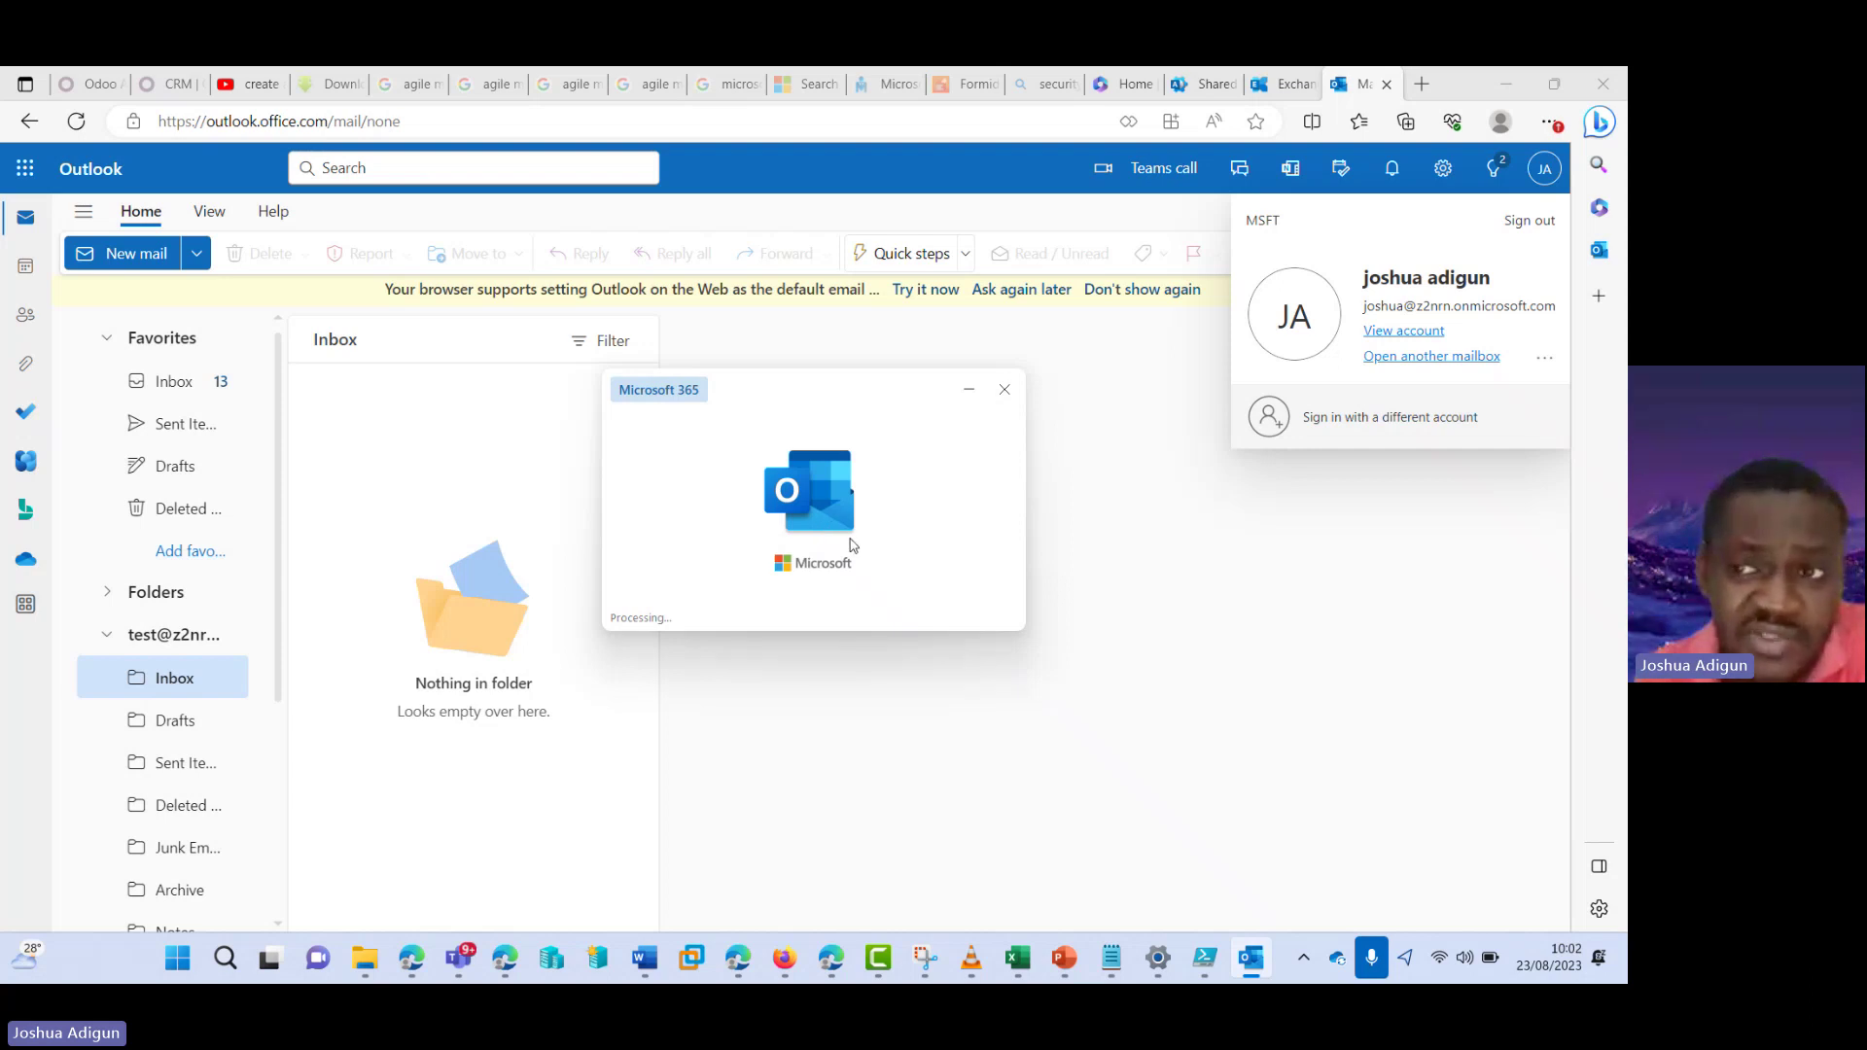
- Close the account details panel and collapse the shared test mailbox and Groups on the web
left_click(1533, 181)
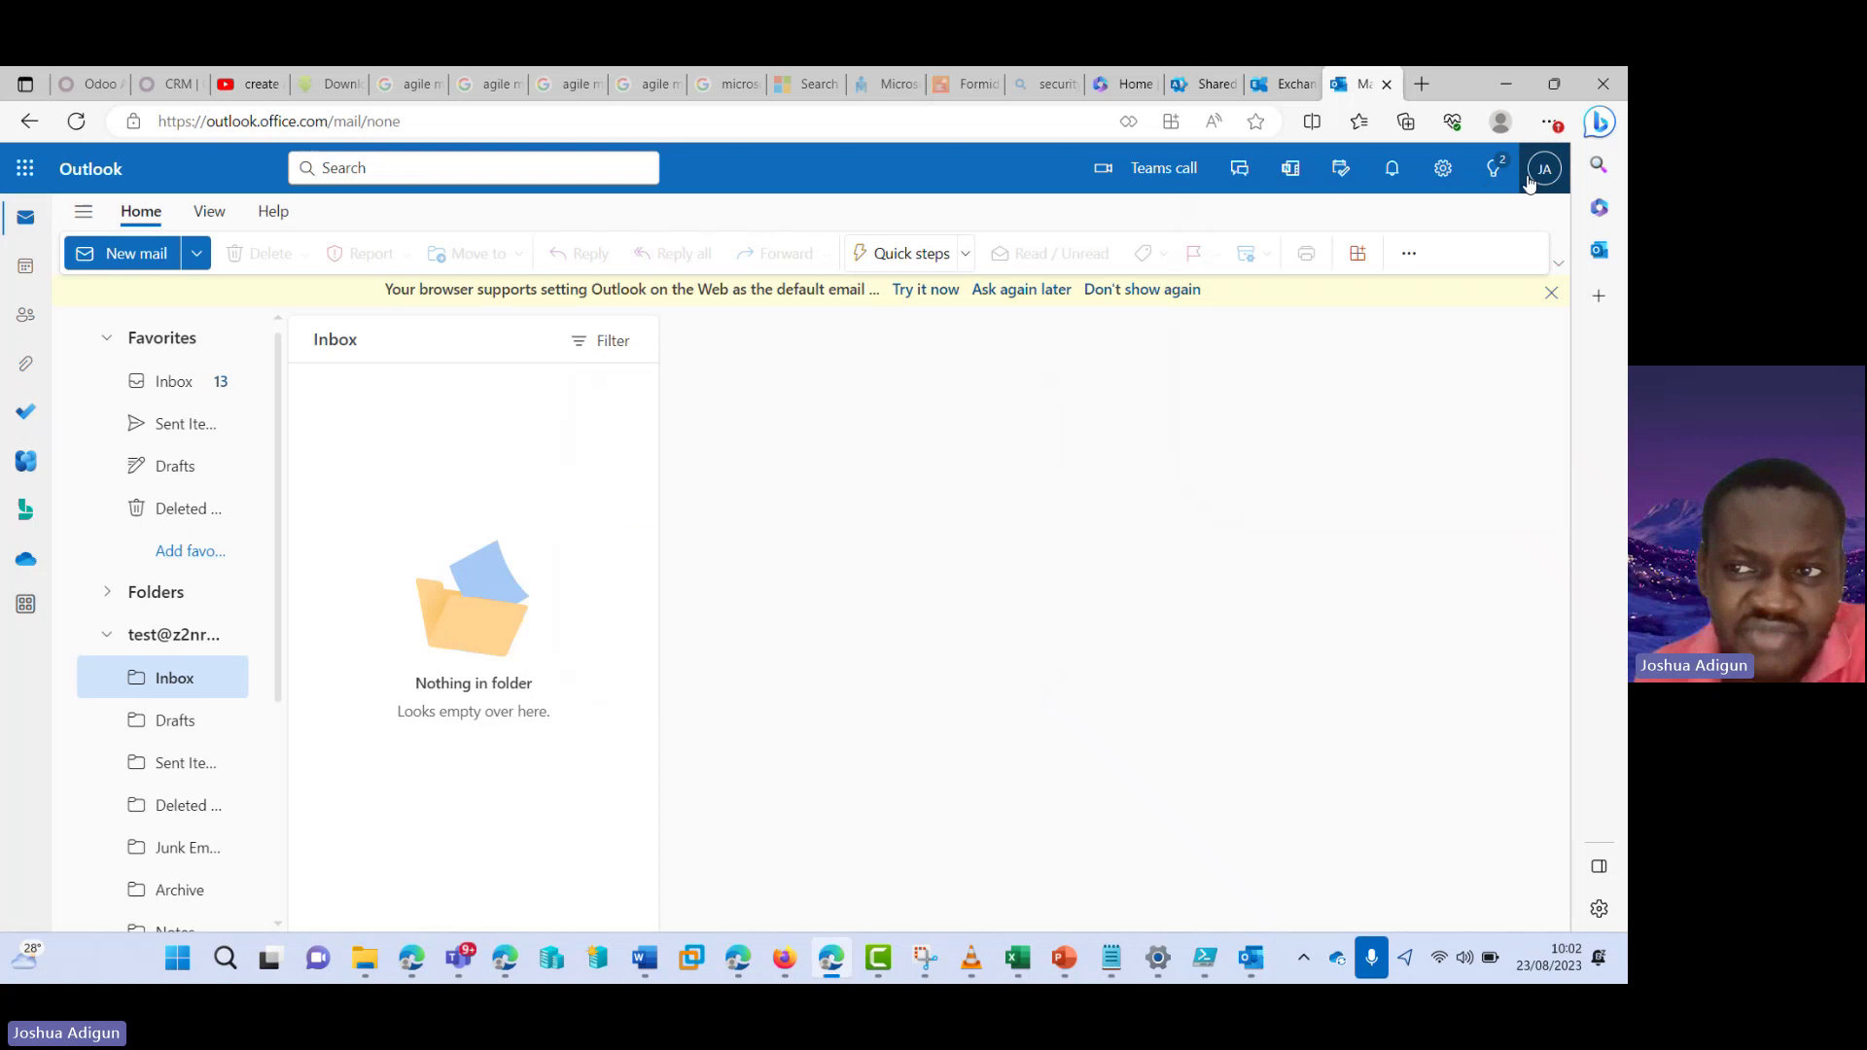
left_click(1252, 958)
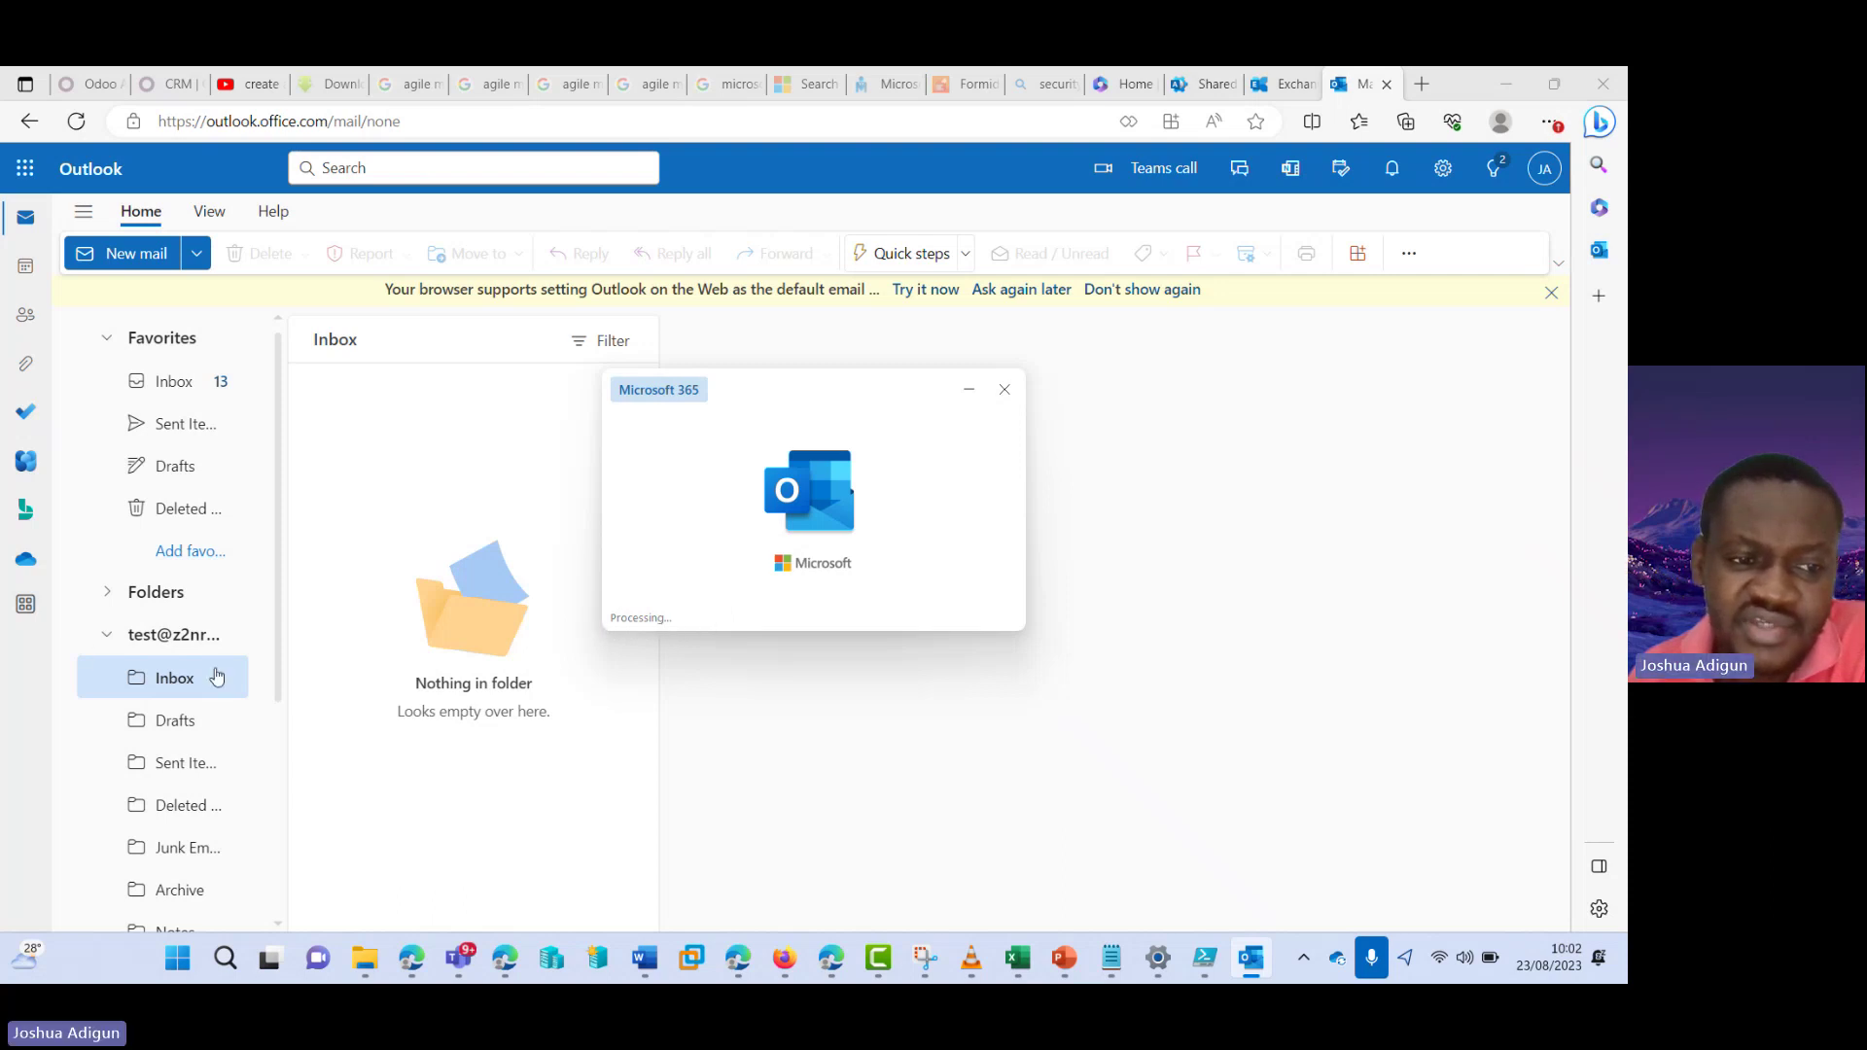
left_click(106, 635)
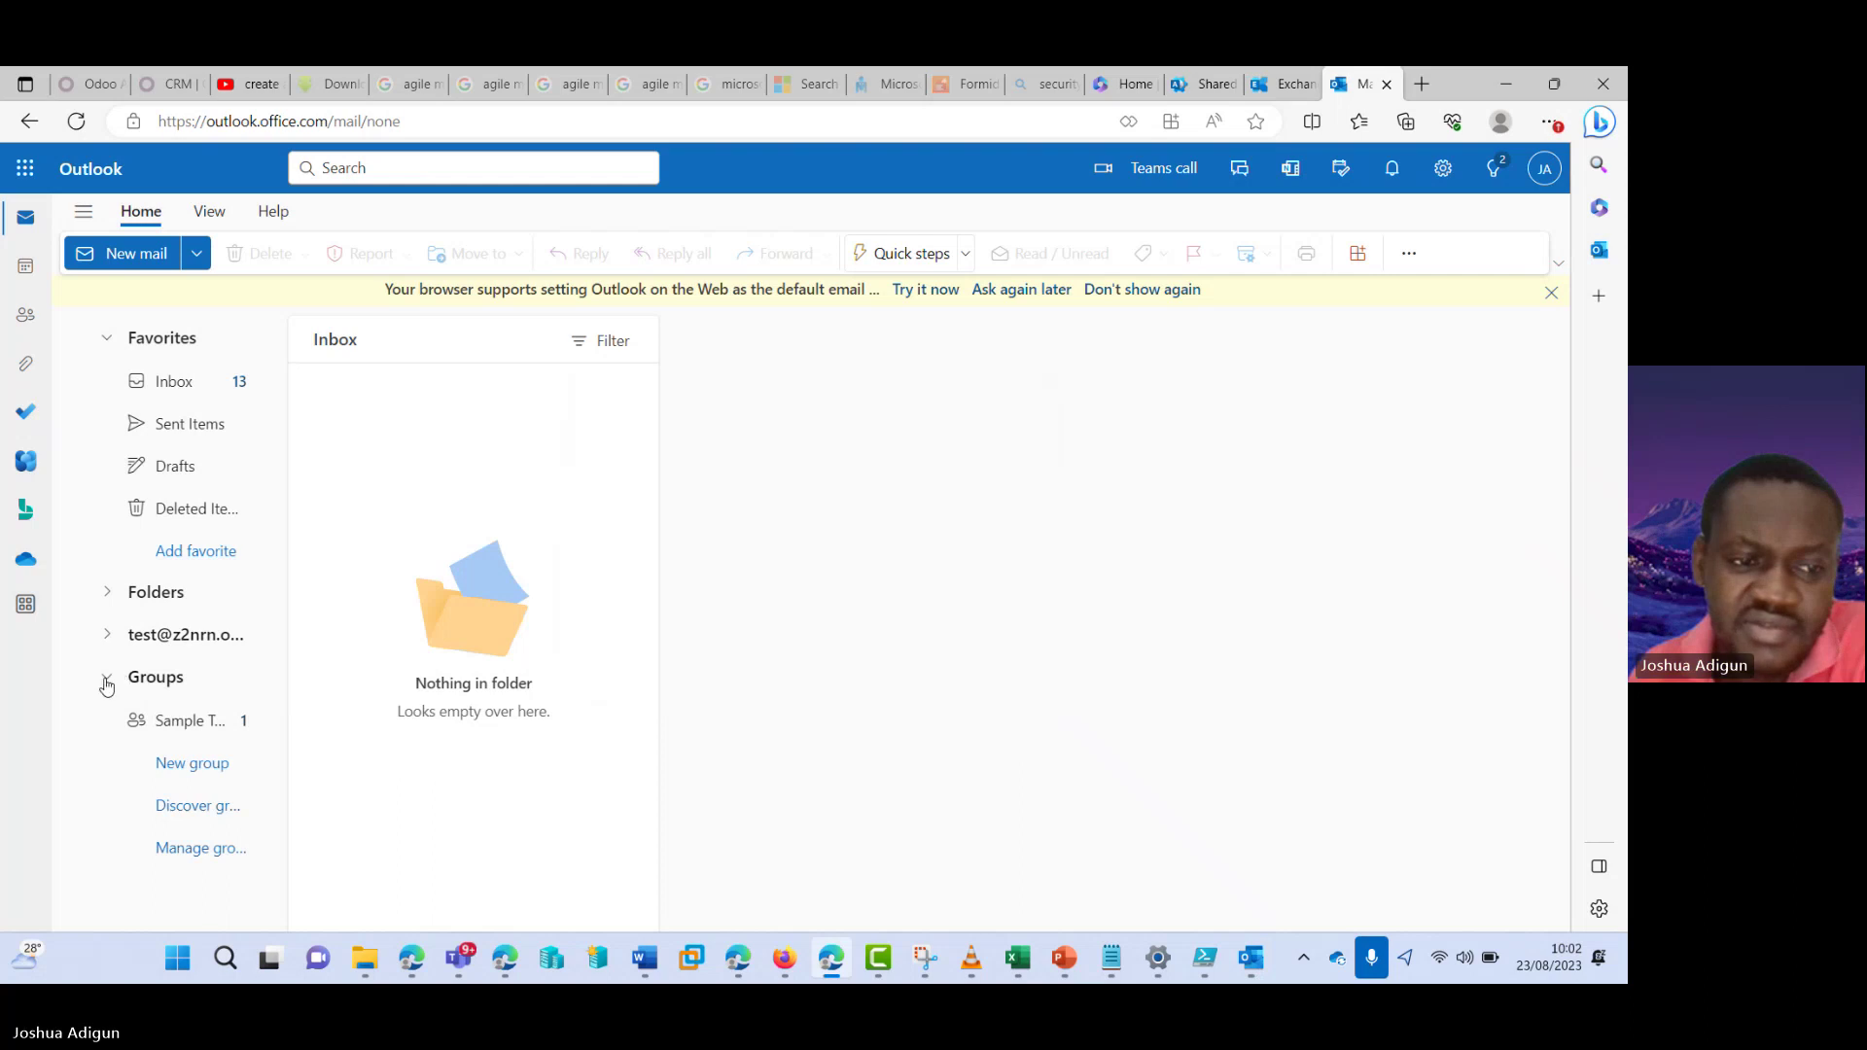
left_click(105, 678)
- Refresh the web mailbox twice, then return to the desktop Outlook window
left_click(75, 122)
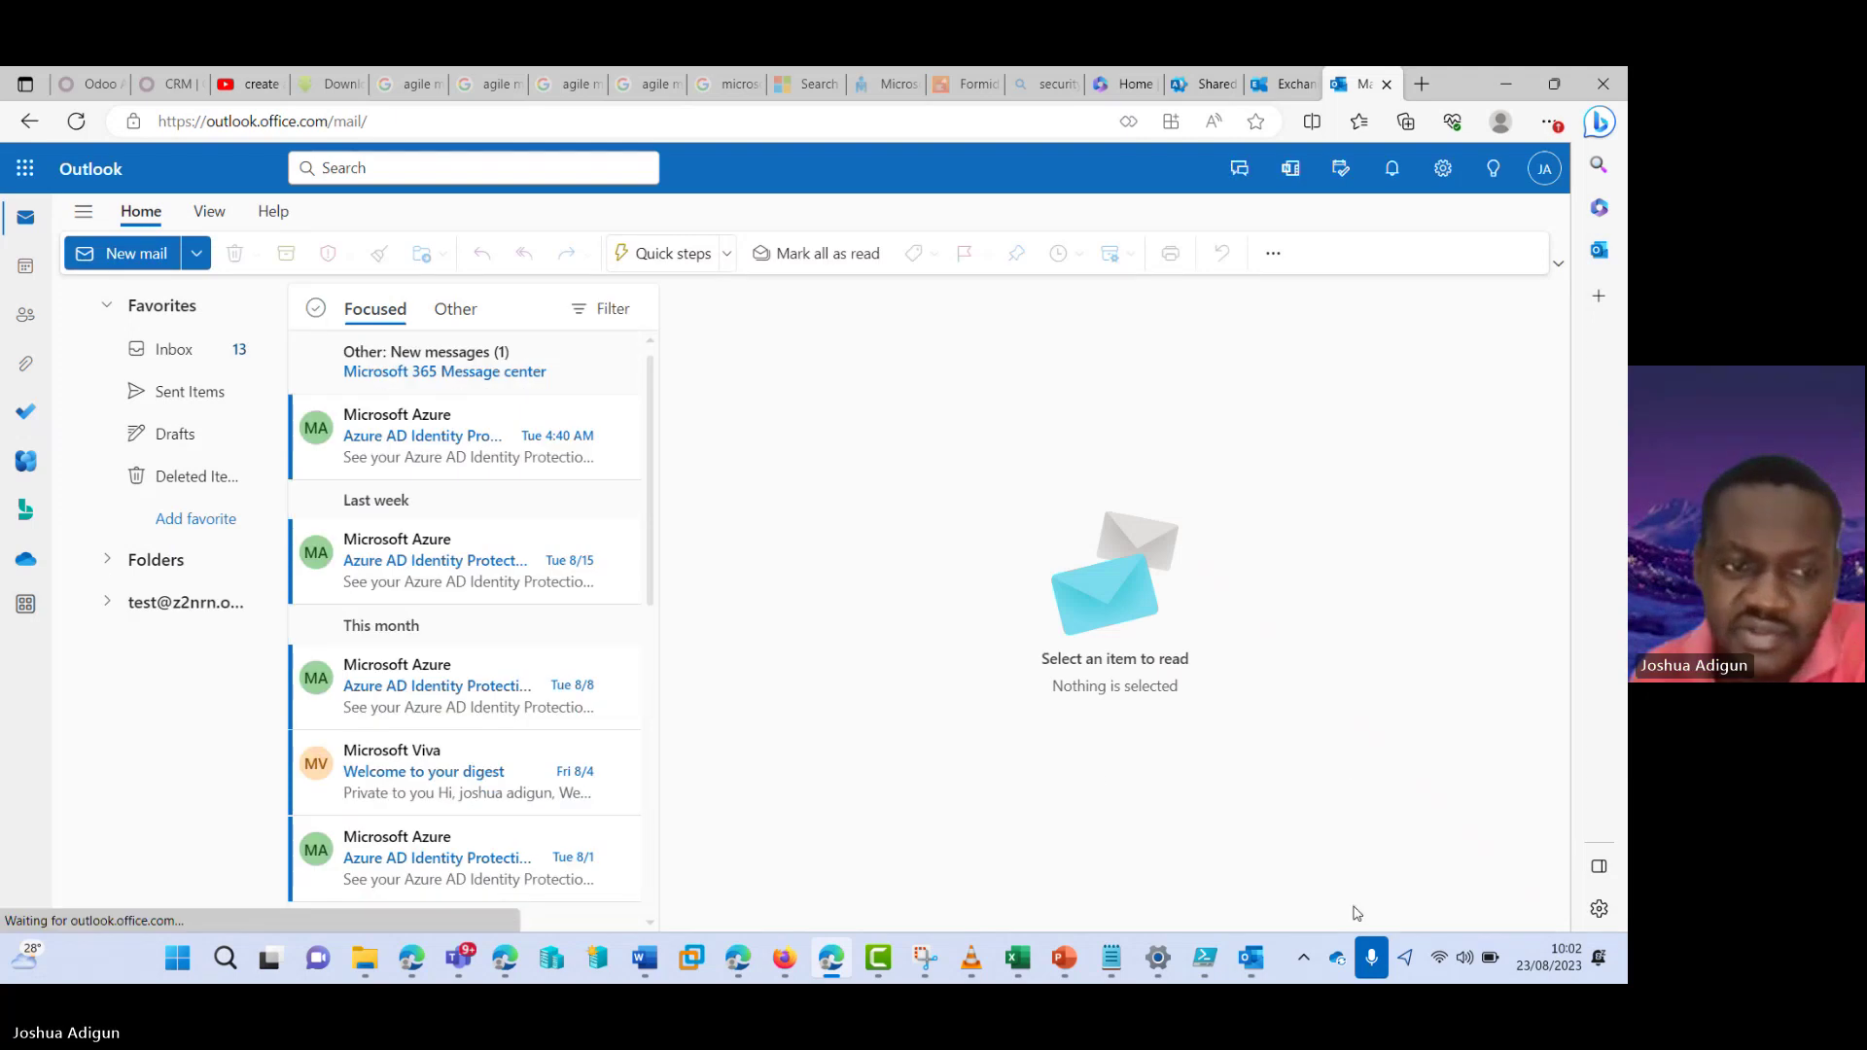
left_click(1253, 959)
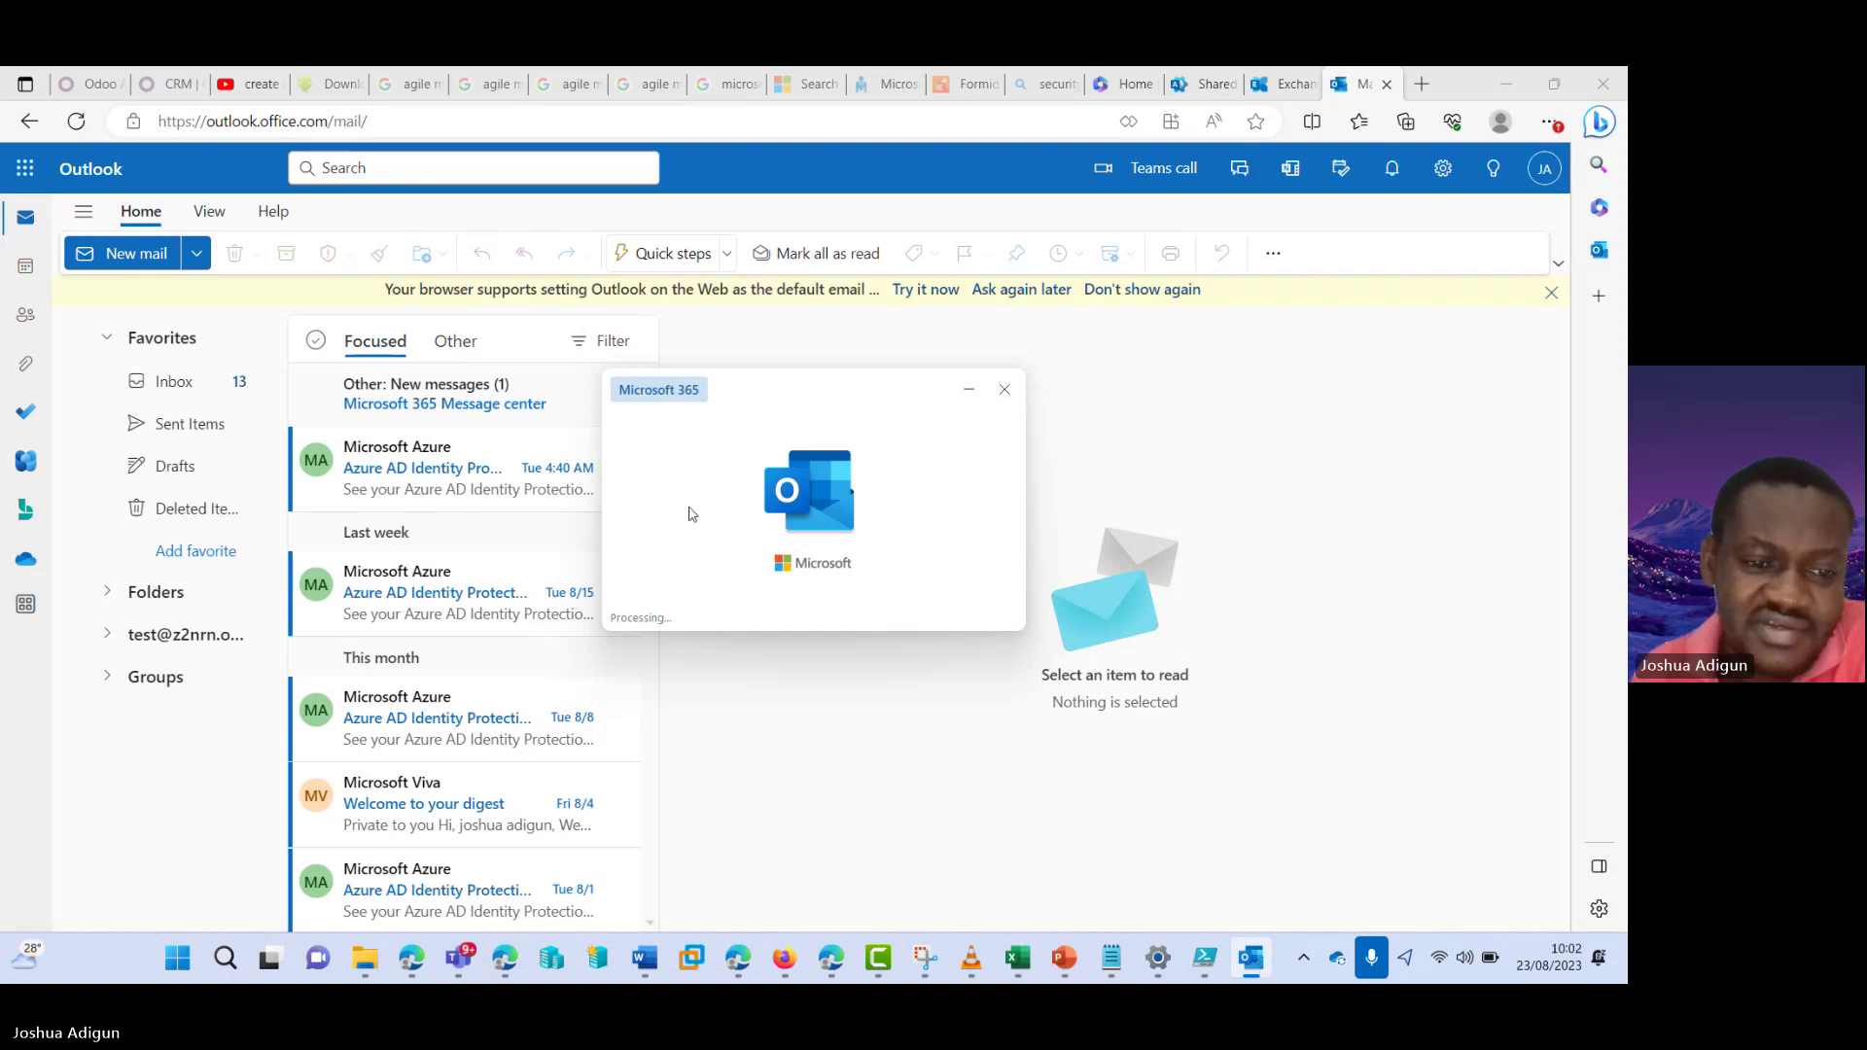
left_click(76, 121)
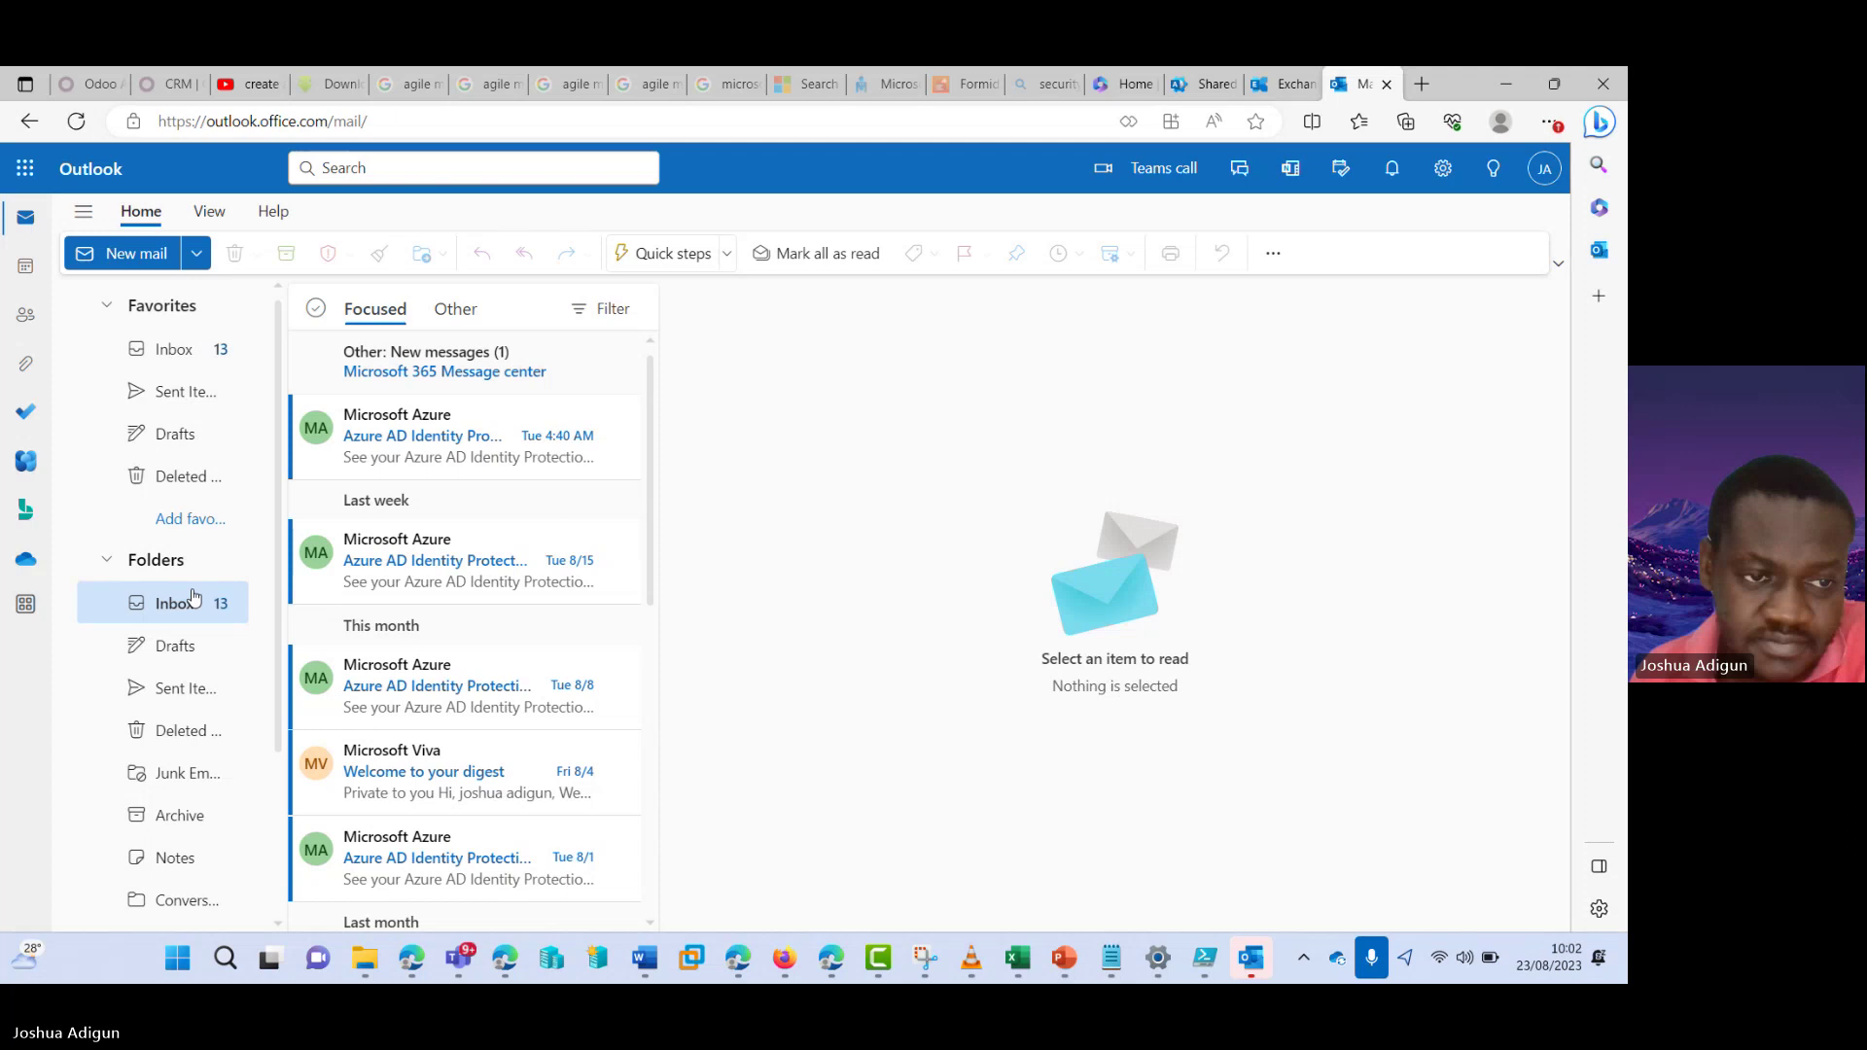
left_click(1253, 965)
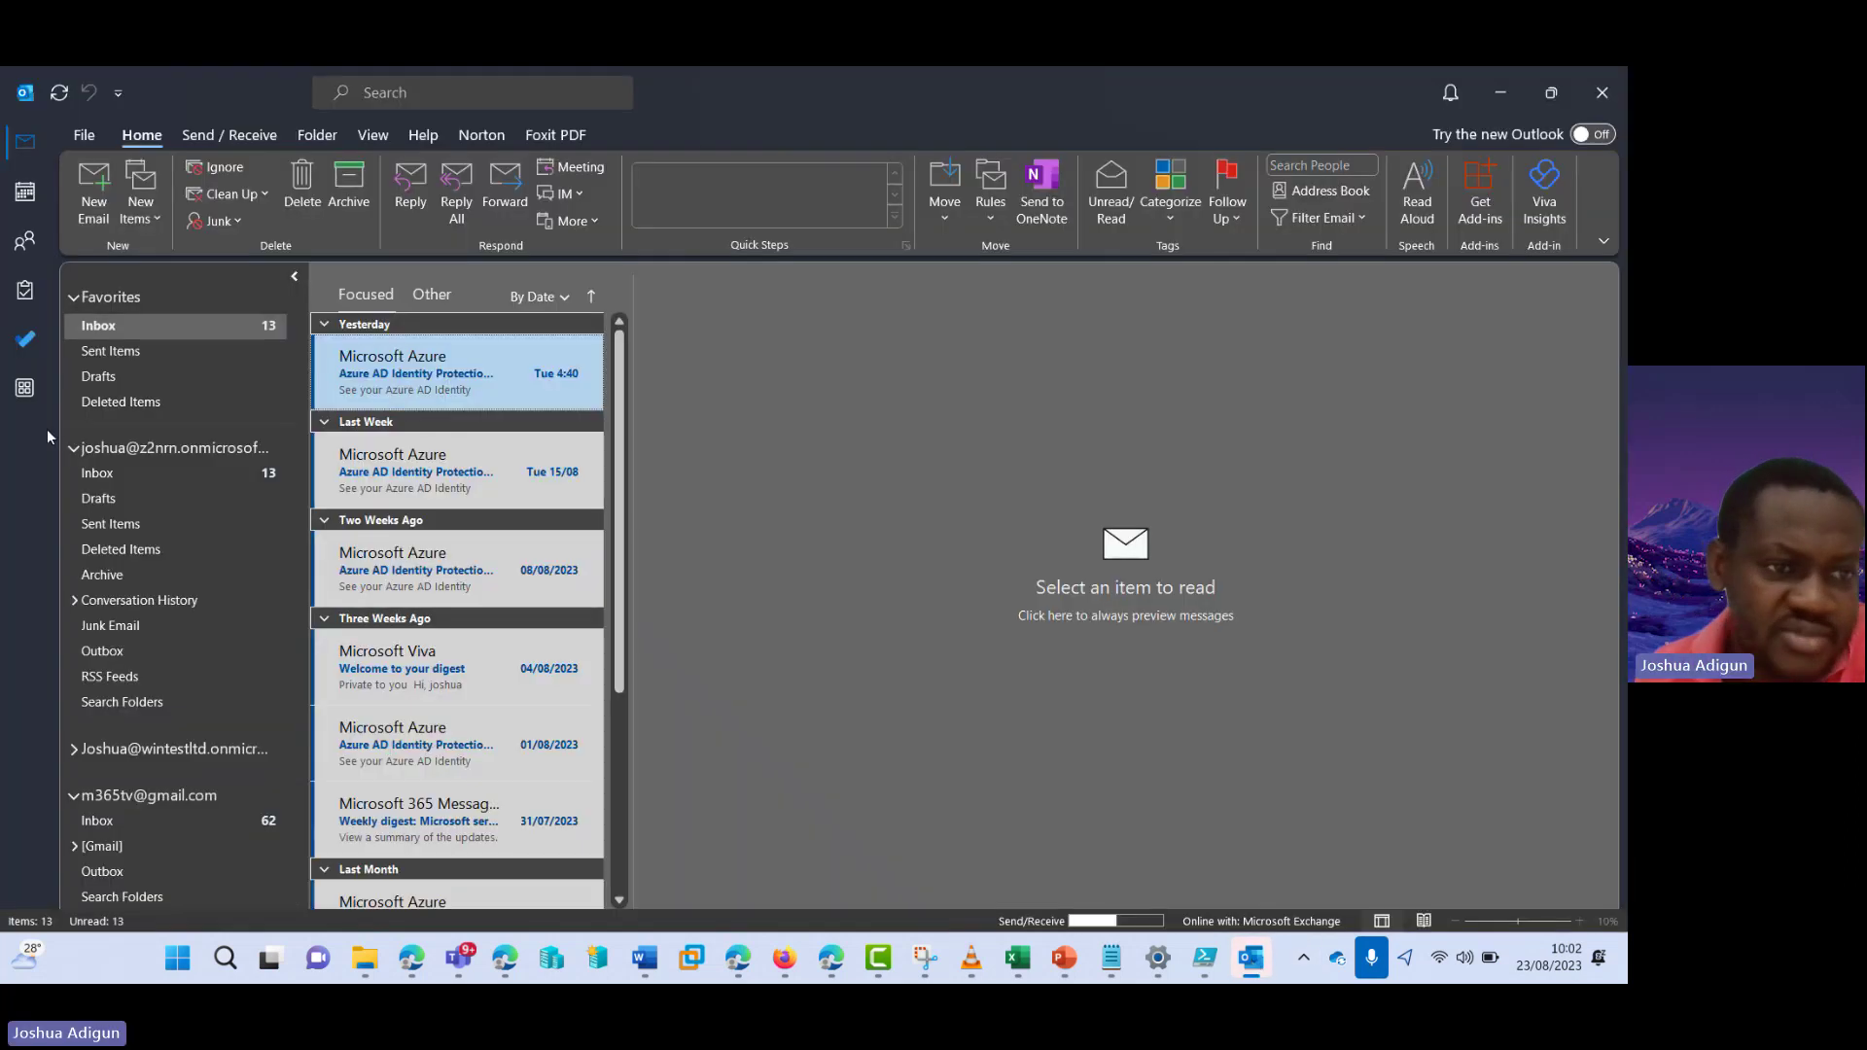
- Collapse the main work account and Gmail account folder trees
left_click(77, 453)
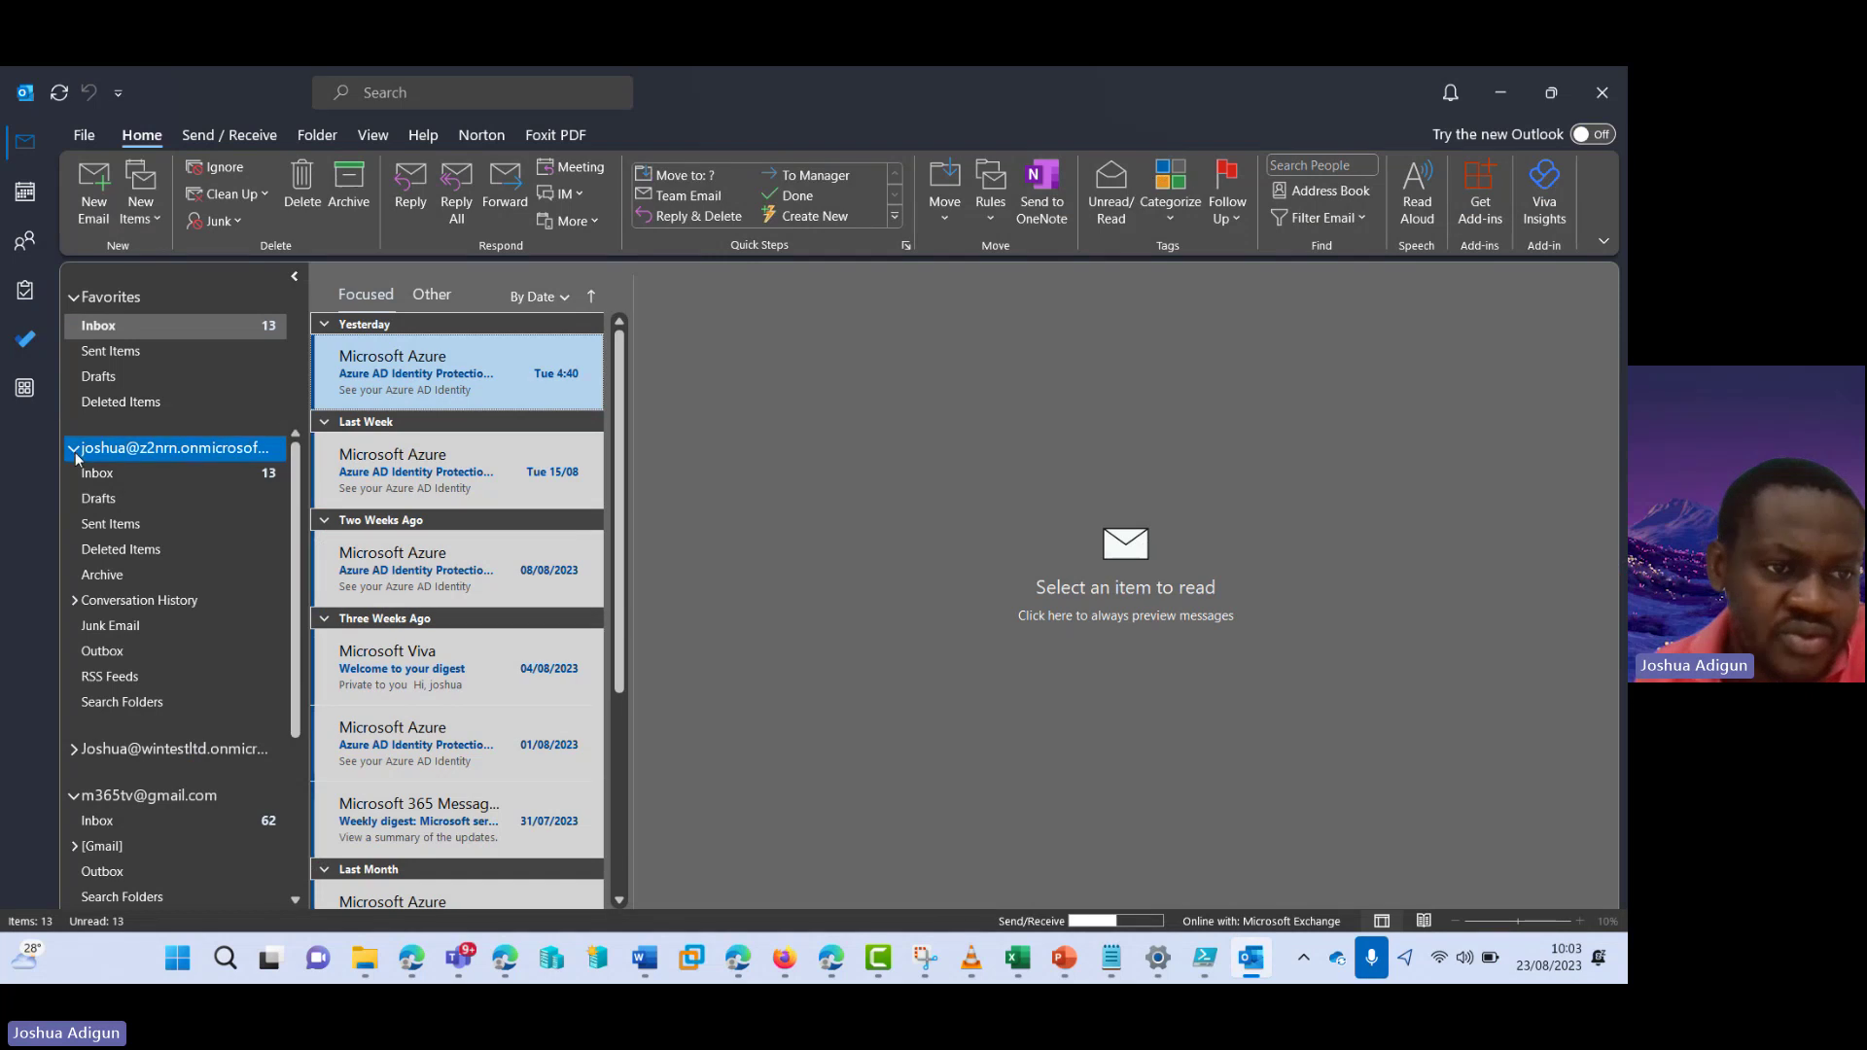
left_click(75, 451)
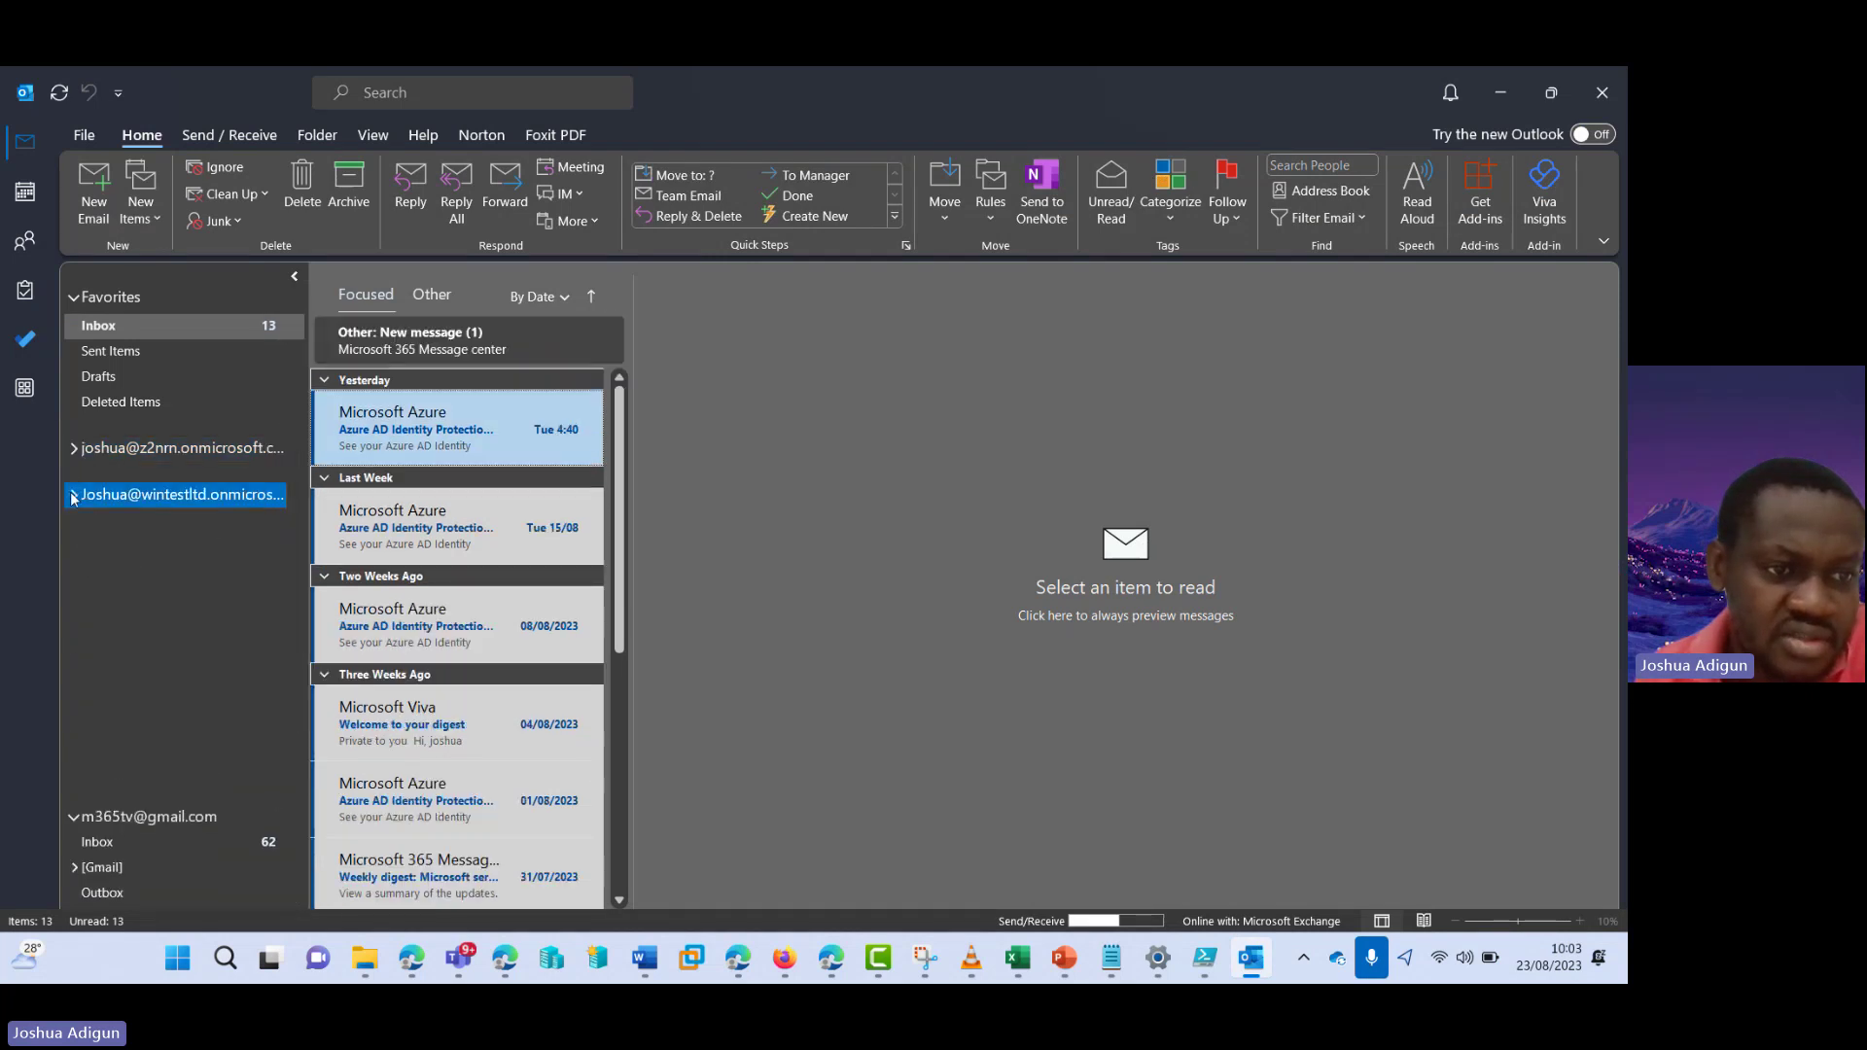
left_click(75, 540)
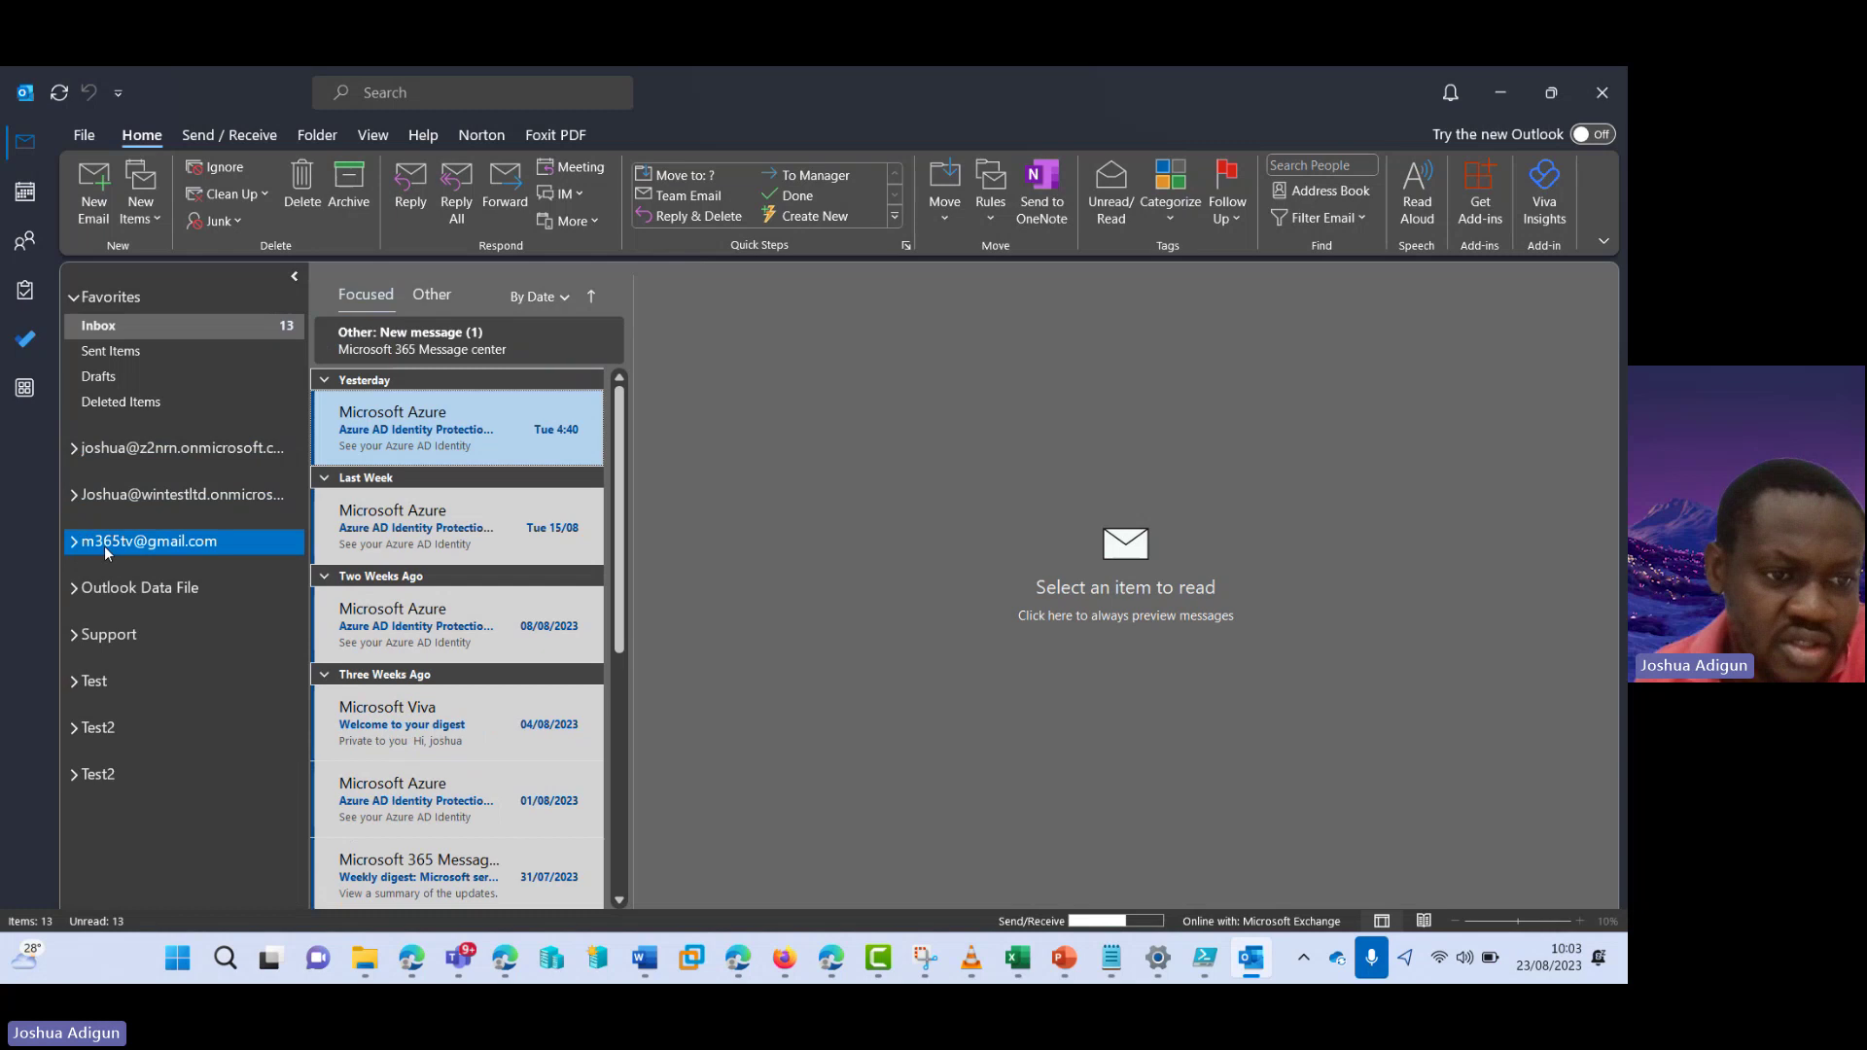
- Select the Support, Test and both Test2 shared mailboxes, trying to drag Test2 higher
left_click(75, 646)
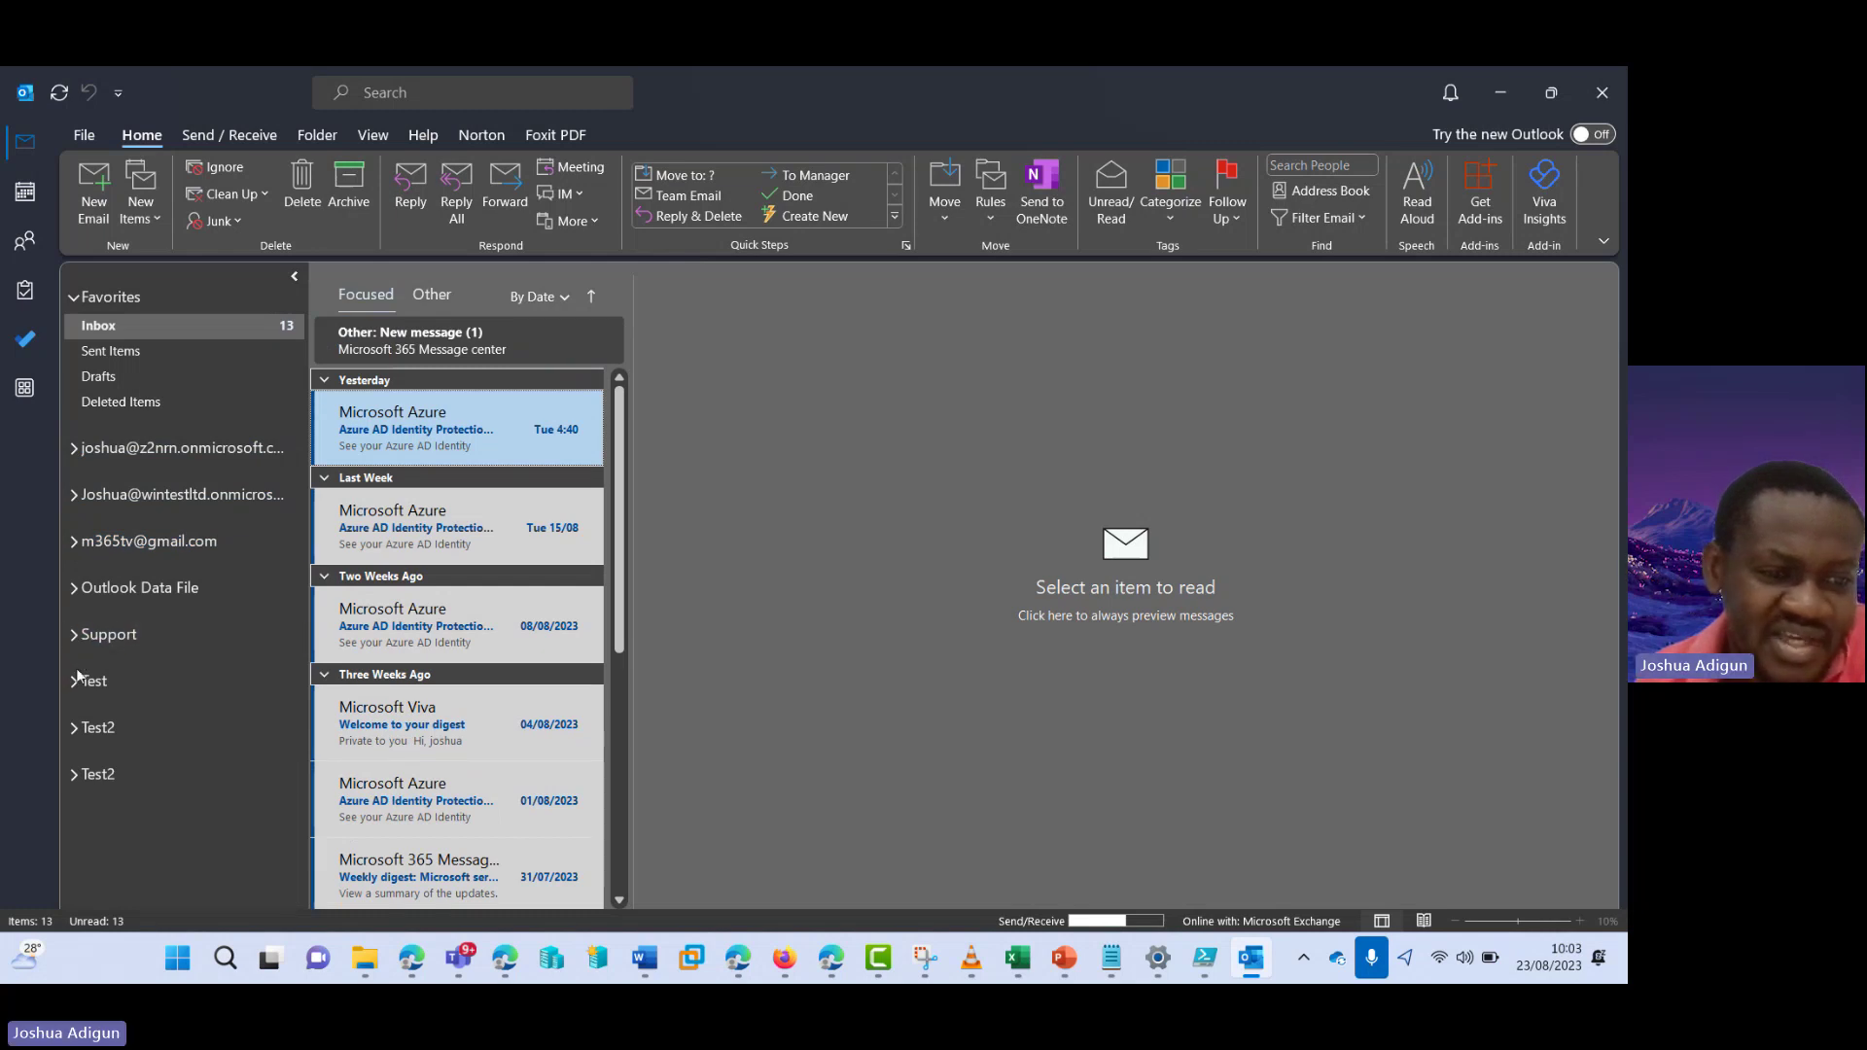
left_click(75, 683)
left_click(74, 726)
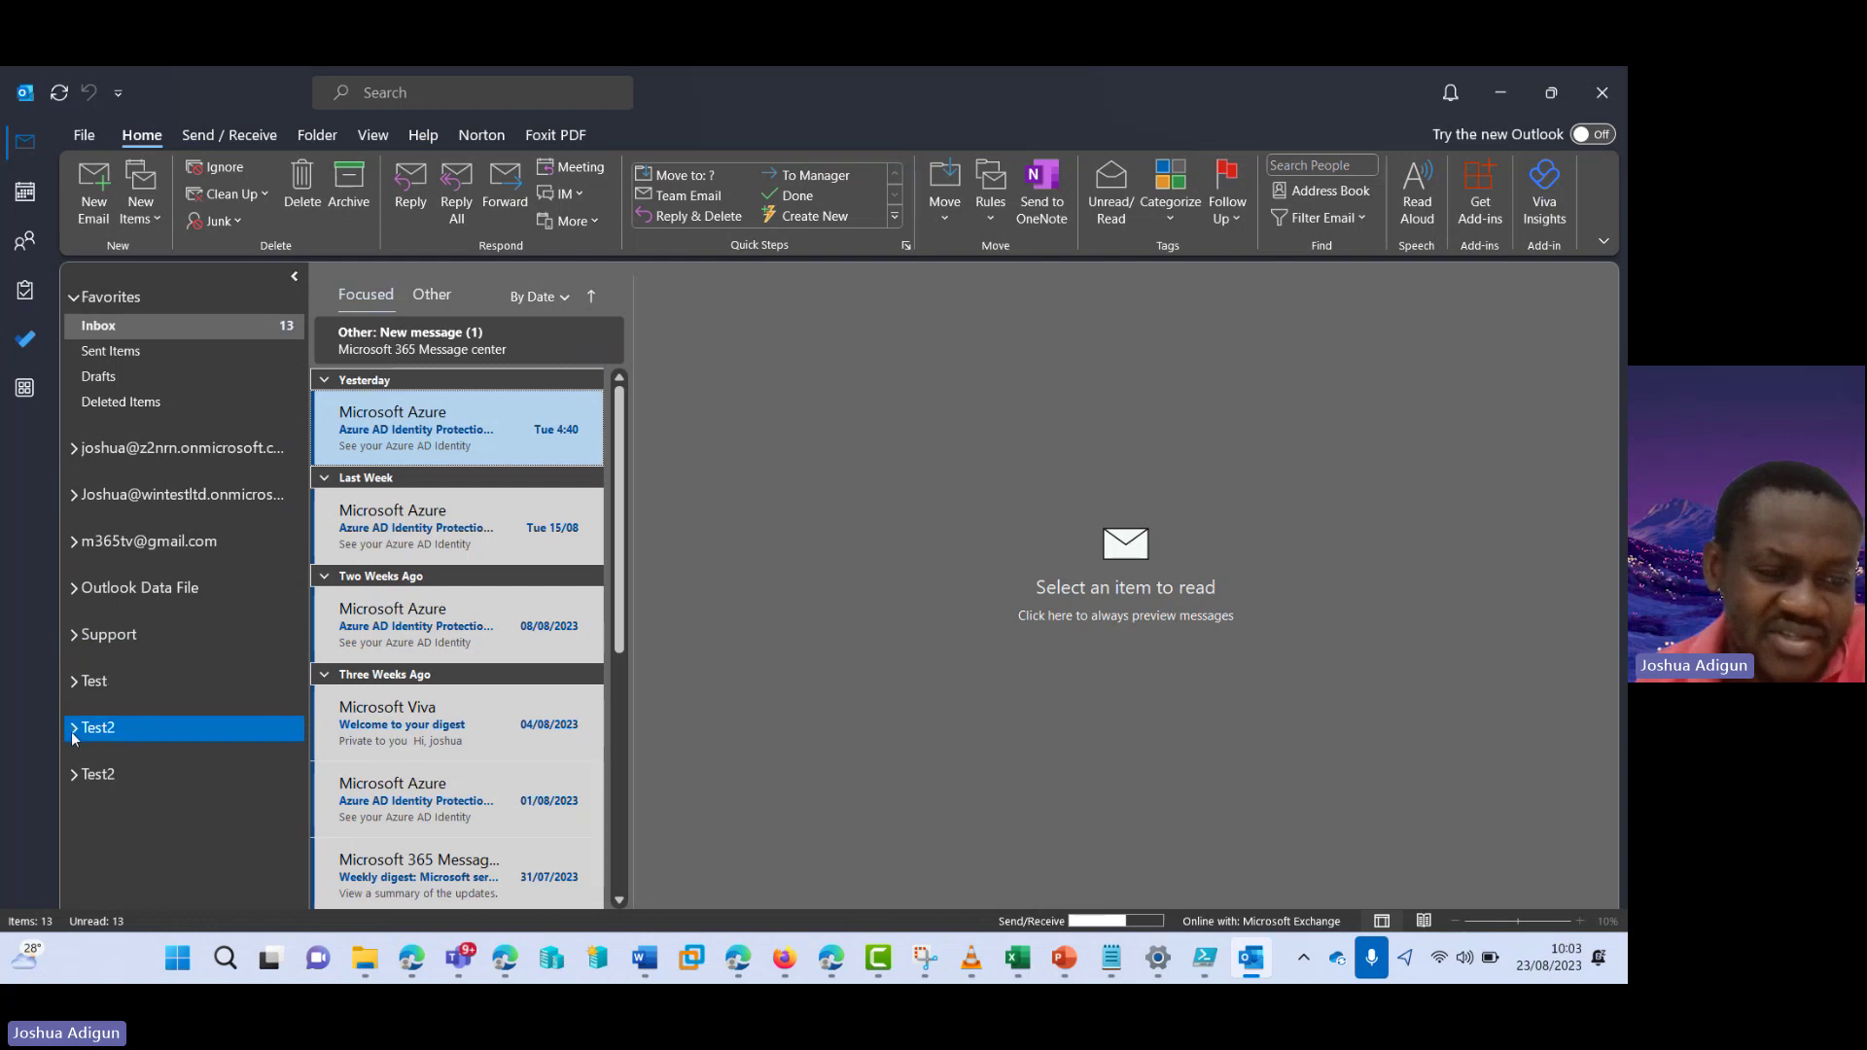
left_click(74, 781)
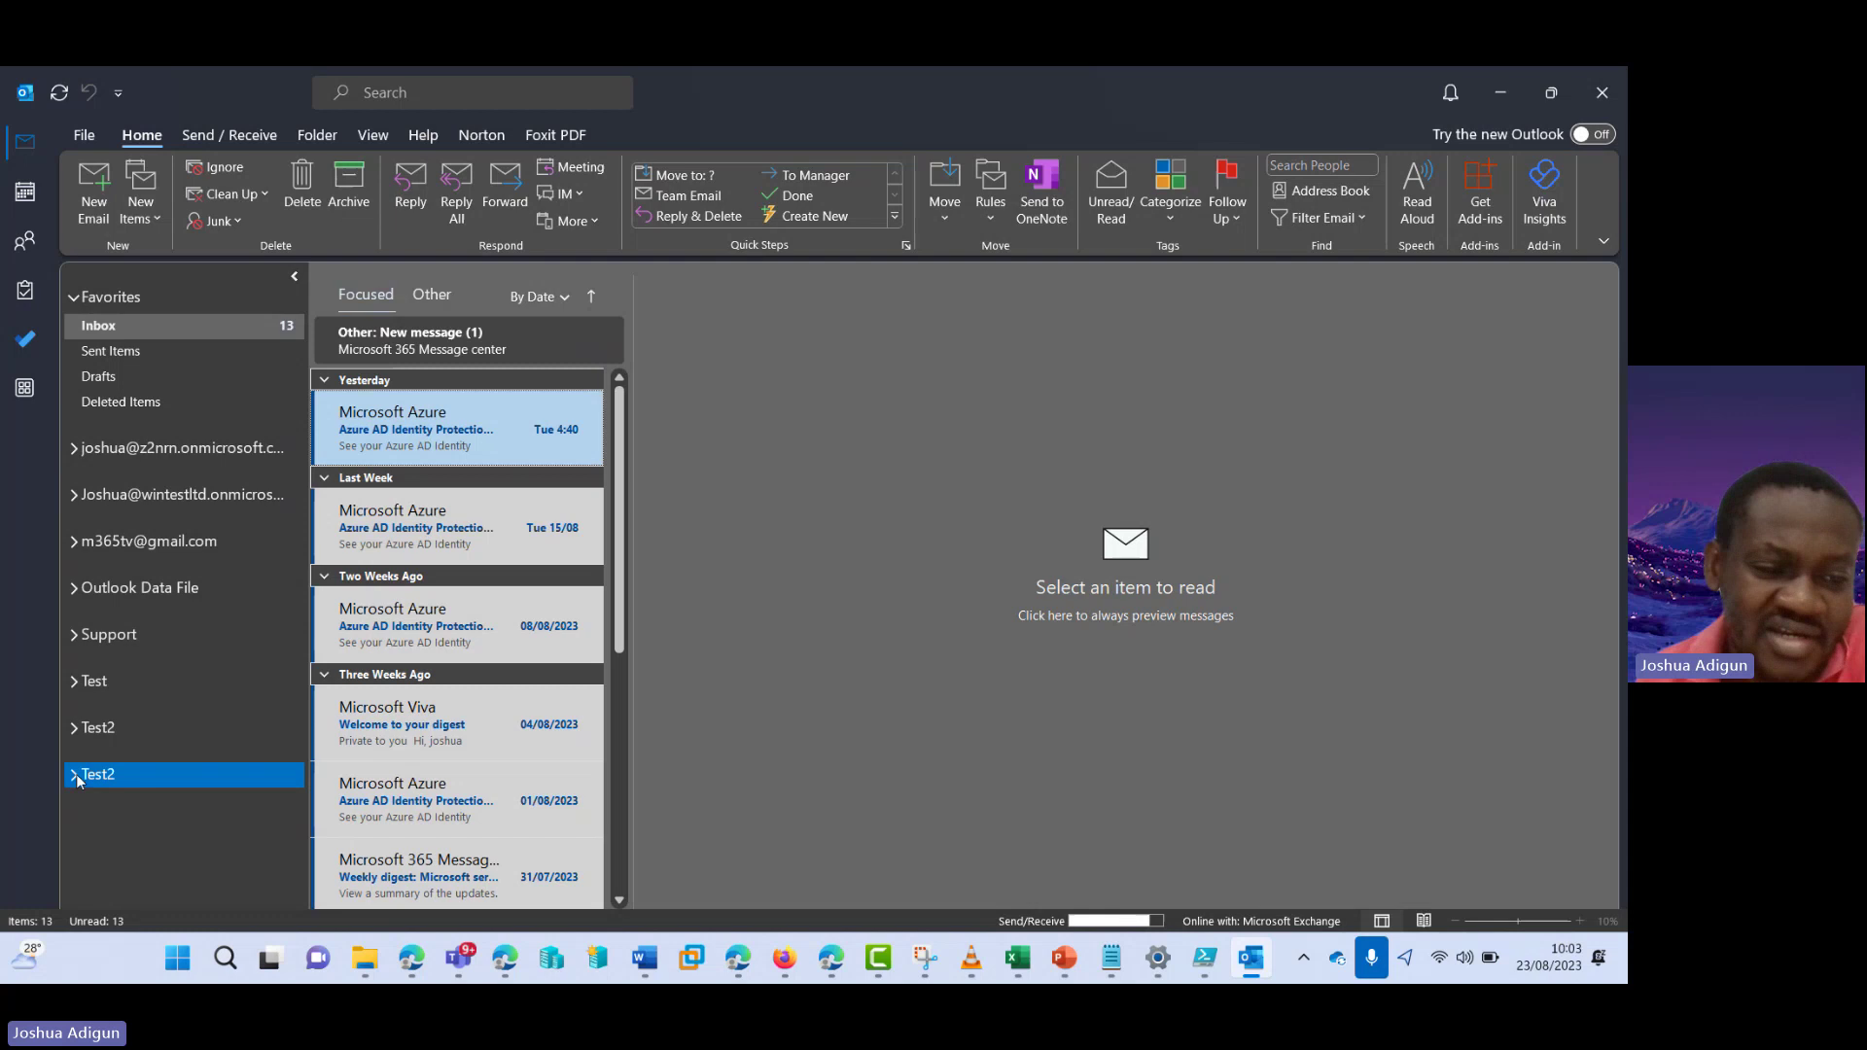
left_click_drag(78, 781, 109, 686)
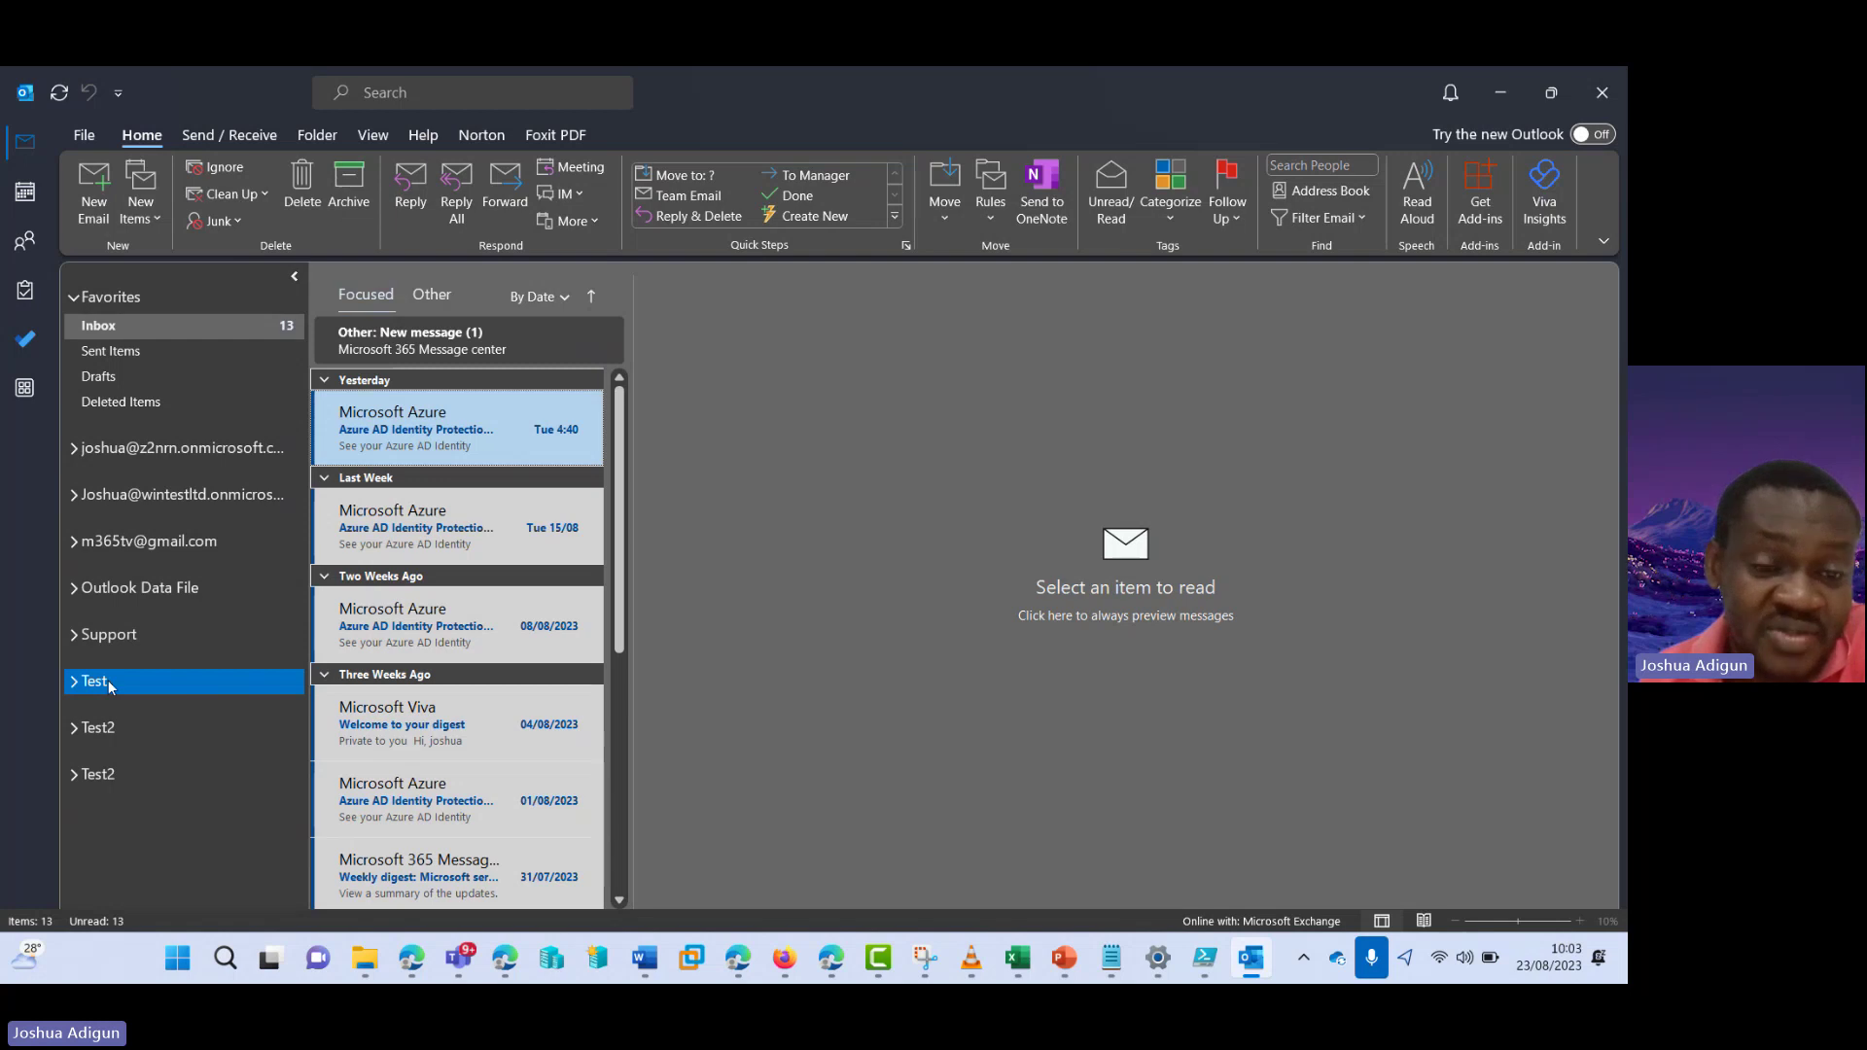
left_click_drag(109, 687, 871, 779)
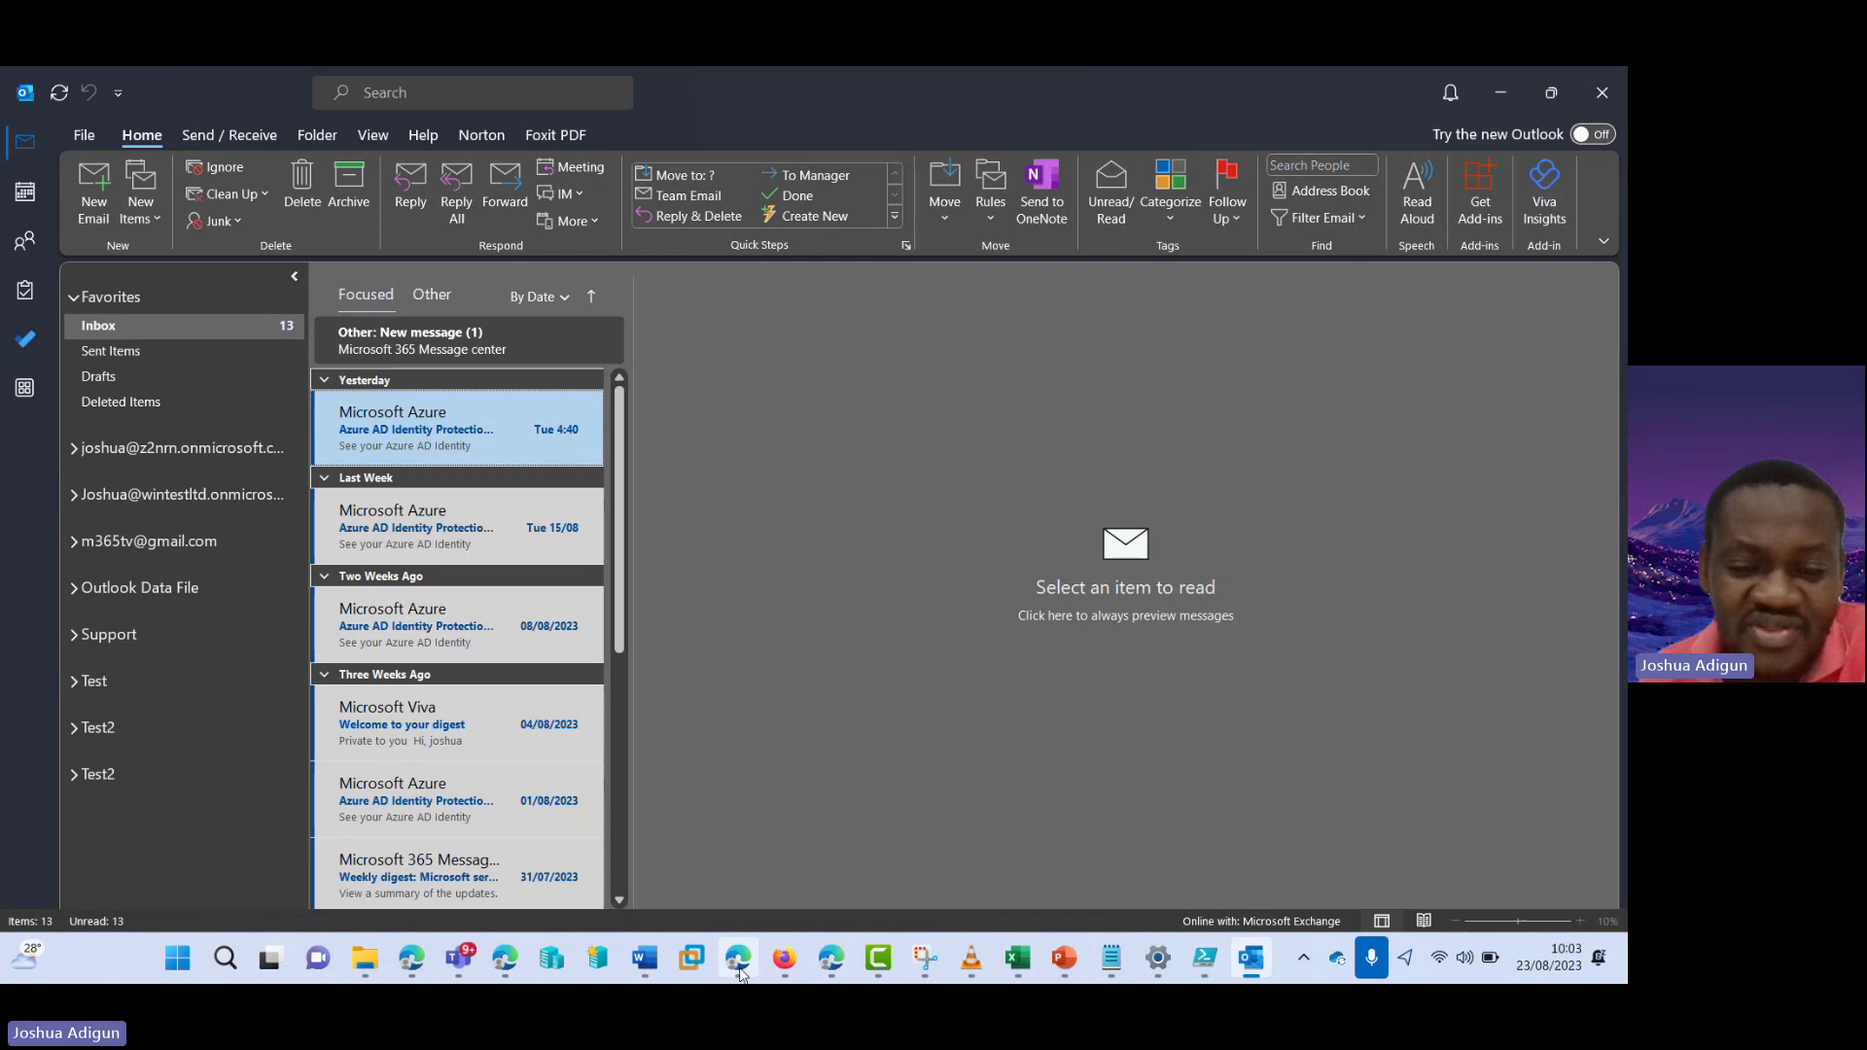
- Bring the Teams 'how to add a shared mailbox' meeting window to the front
left_click(455, 965)
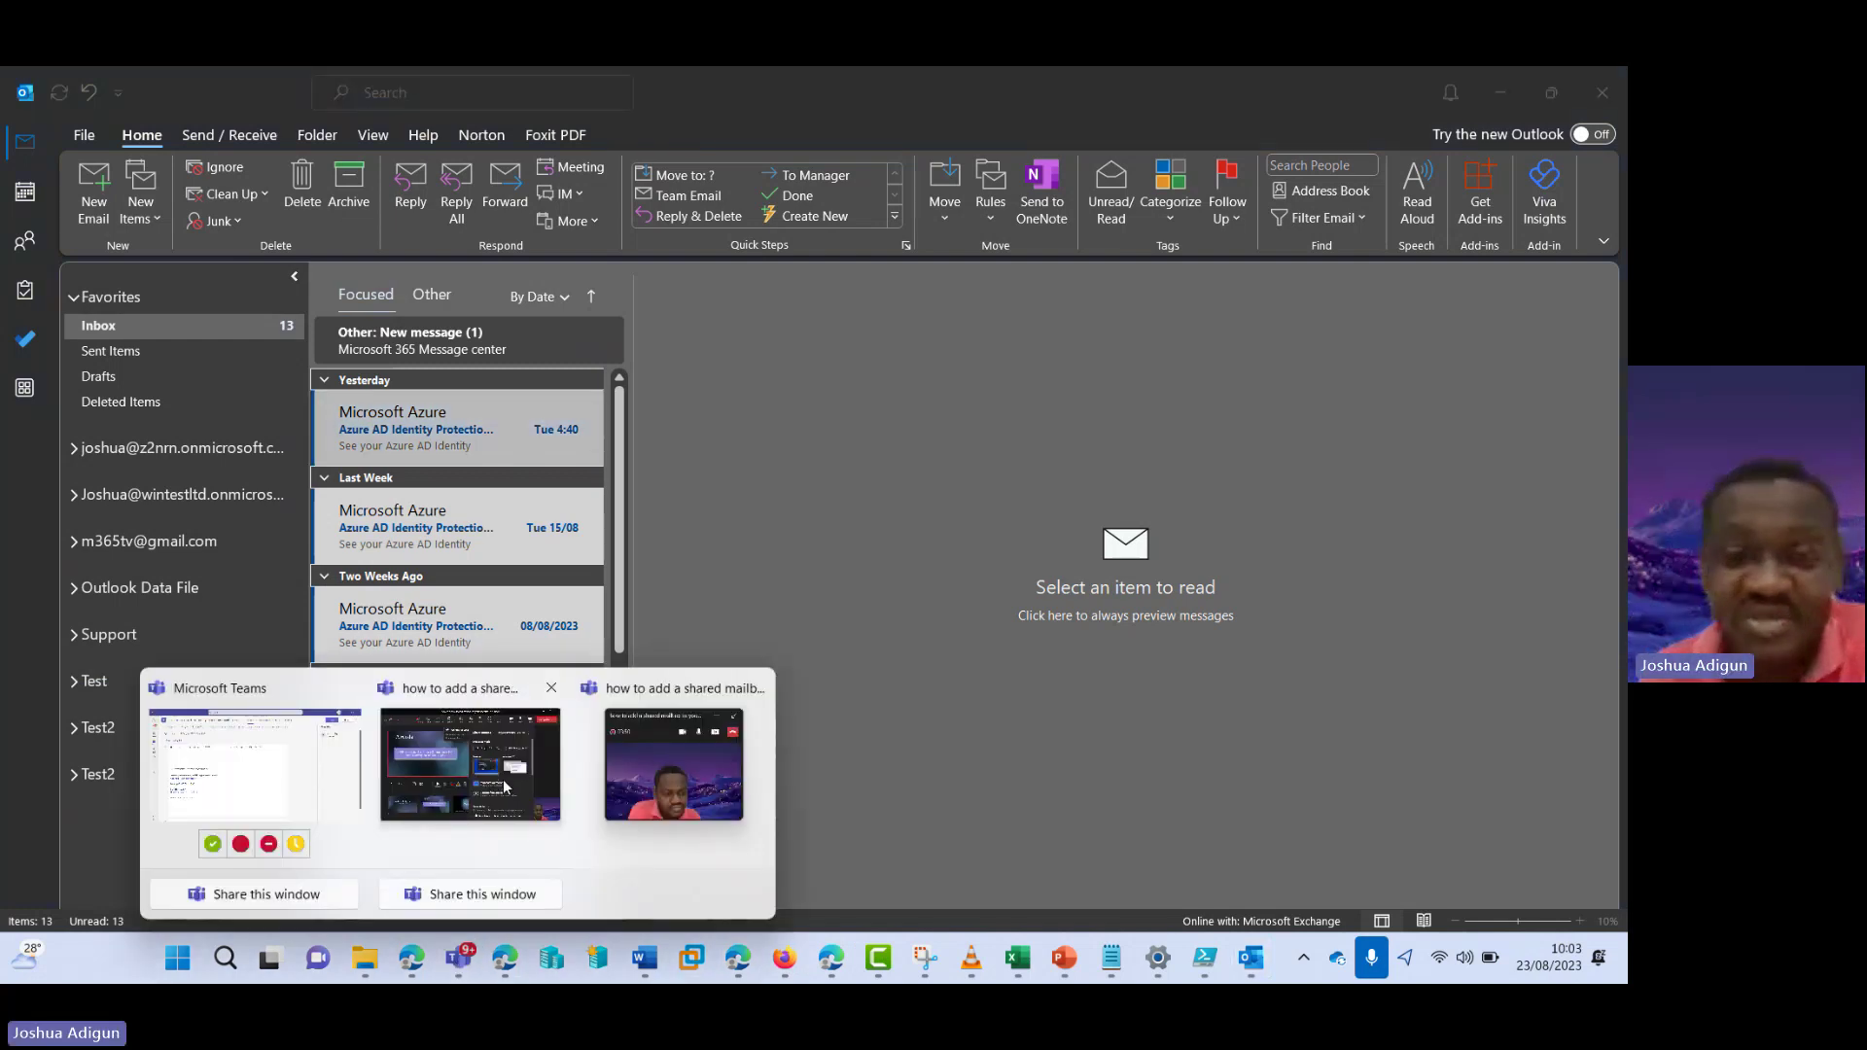
left_click(504, 785)
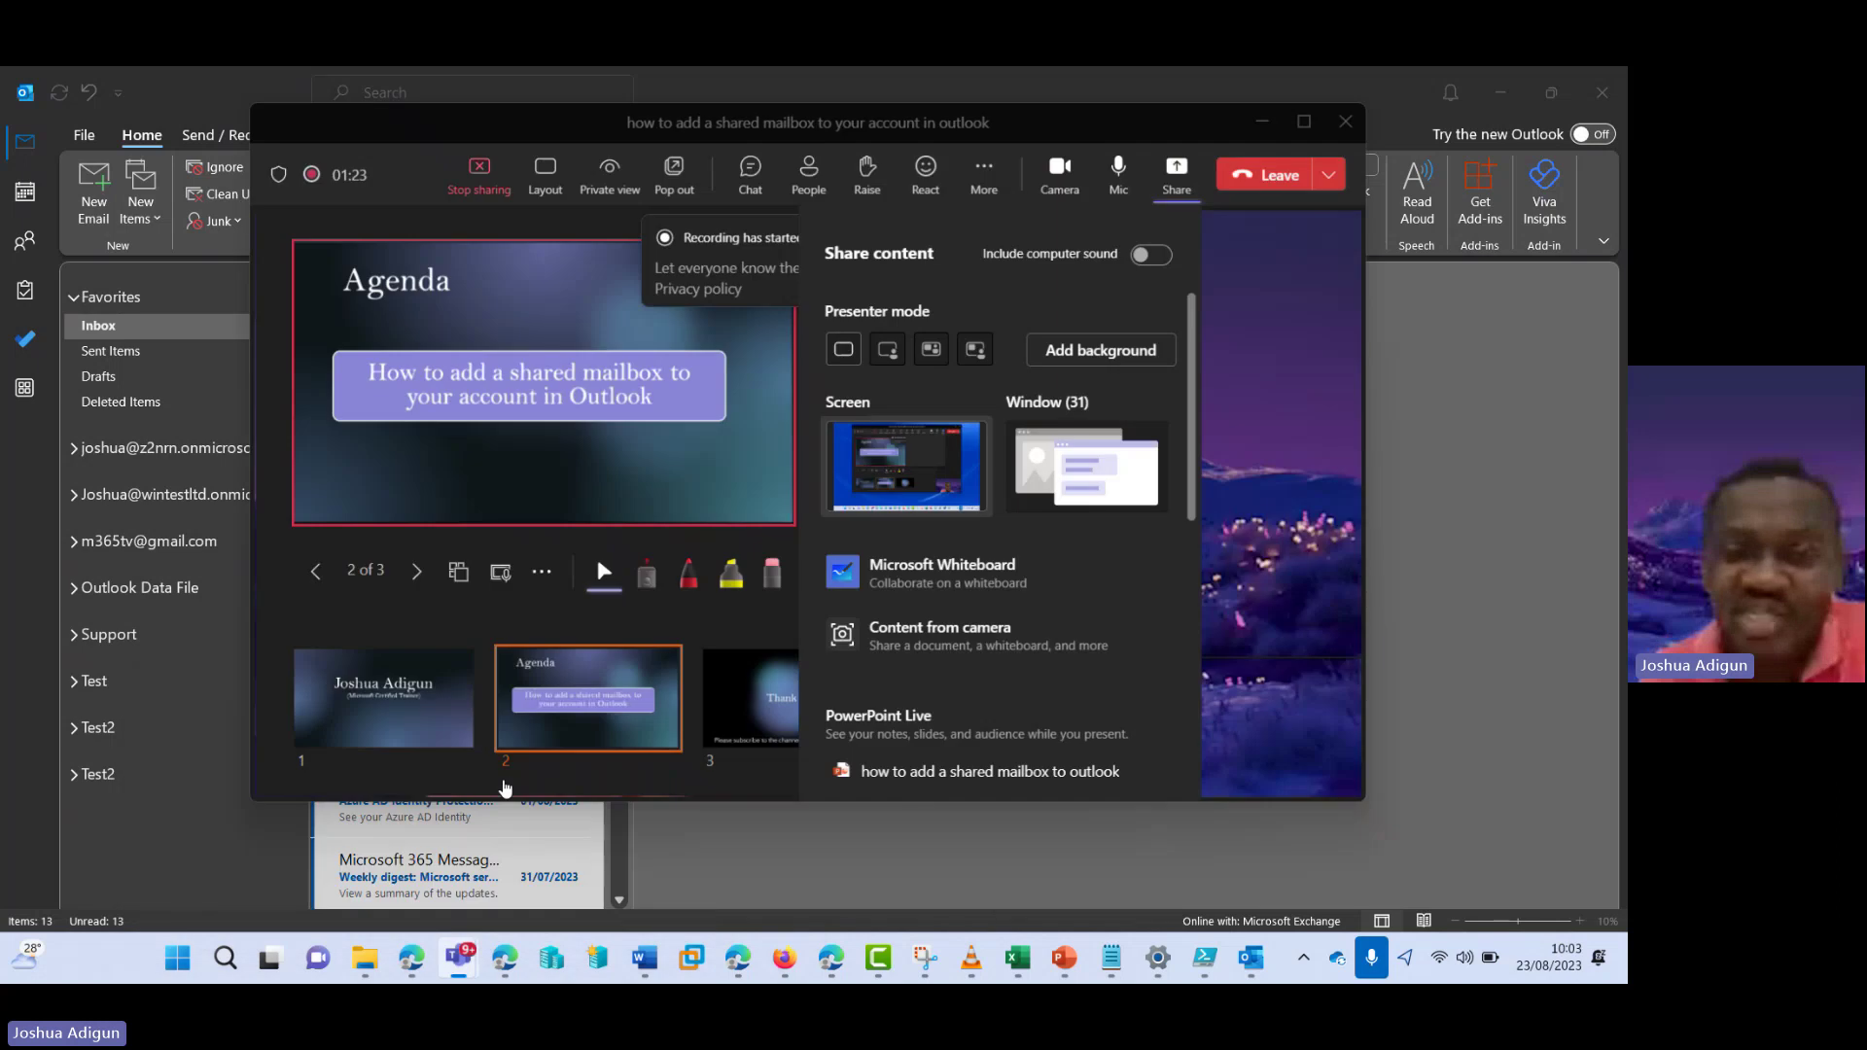